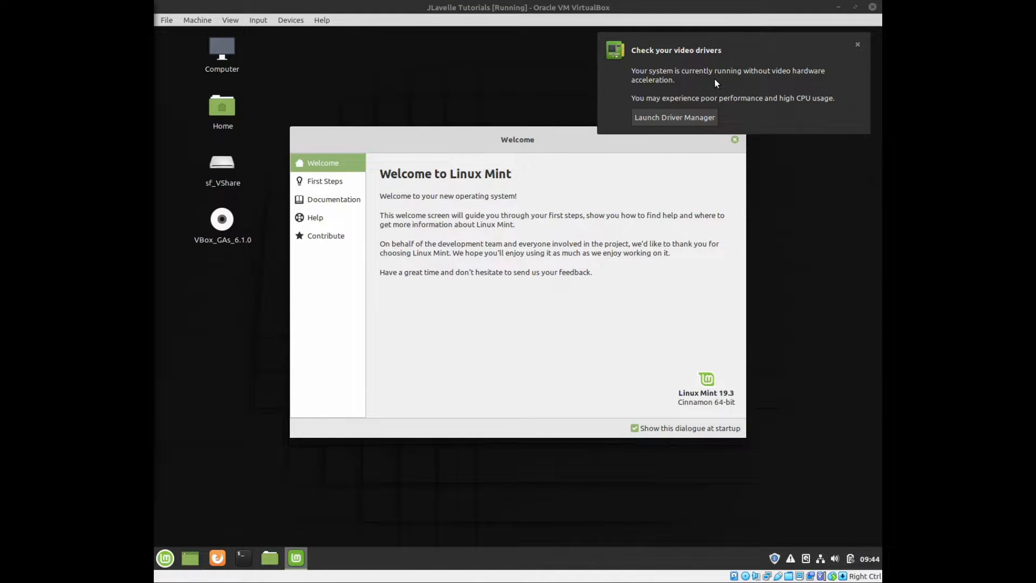
Dismiss the video driver notice and launch System Snapshots from the Welcome window's First Steps, authenticating with the account password
{"action": "left_click", "coordinate": [857, 45]}
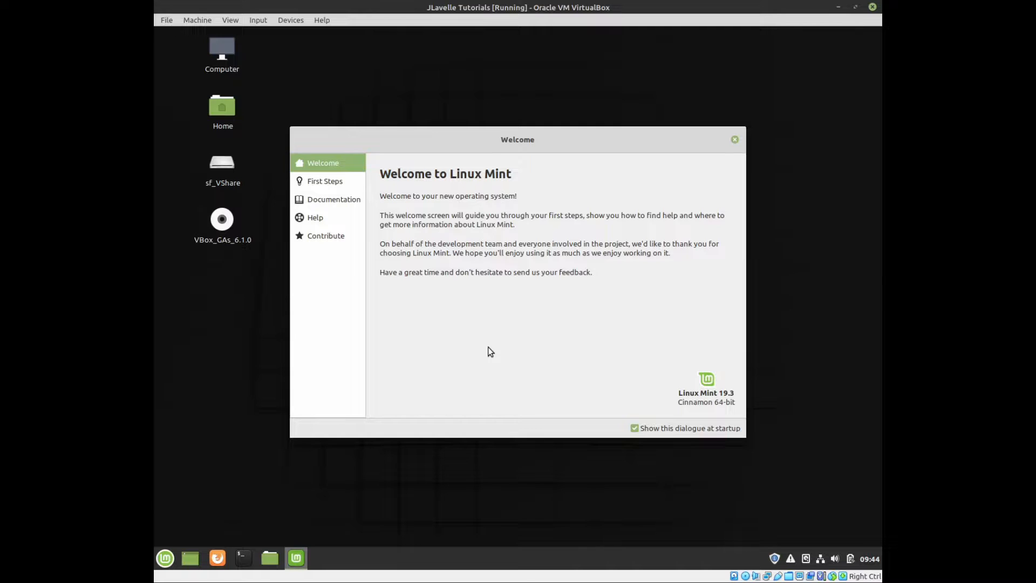
{"action": "left_click", "coordinate": [326, 183]}
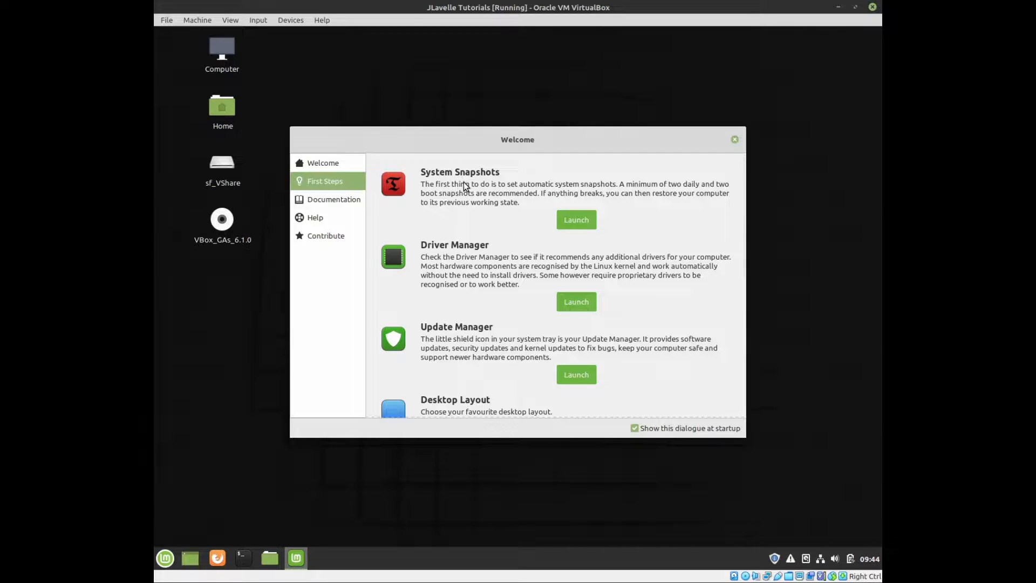
{"action": "left_click", "coordinate": [585, 221]}
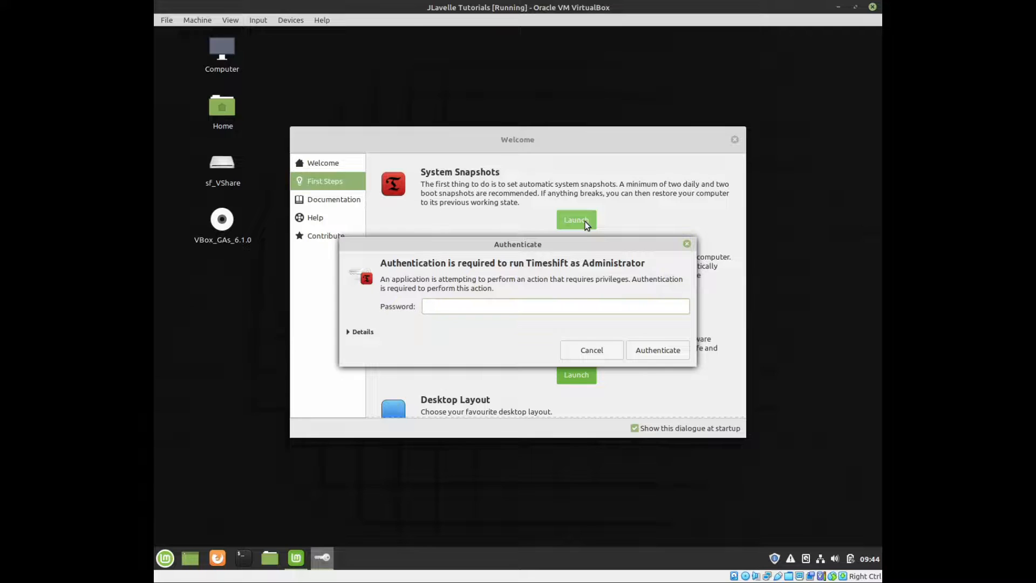
{"action": "type", "text": "••••••••"}
{"action": "left_click", "coordinate": [670, 357]}
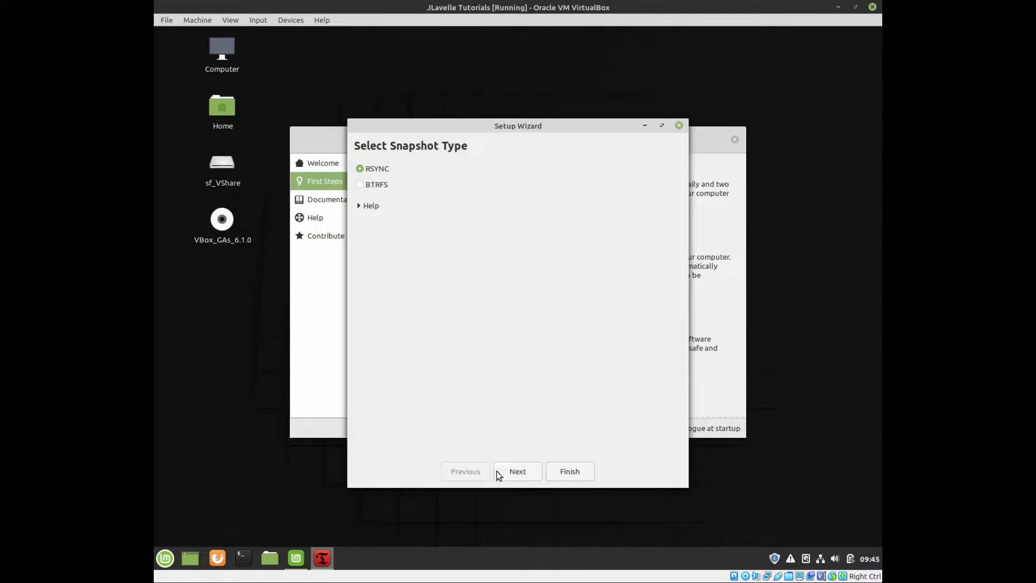
Complete the snapshot setup with type RSYNC, location sda1, and monthly, weekly and daily levels keeping 2 snapshots each
{"action": "left_click", "coordinate": [514, 472]}
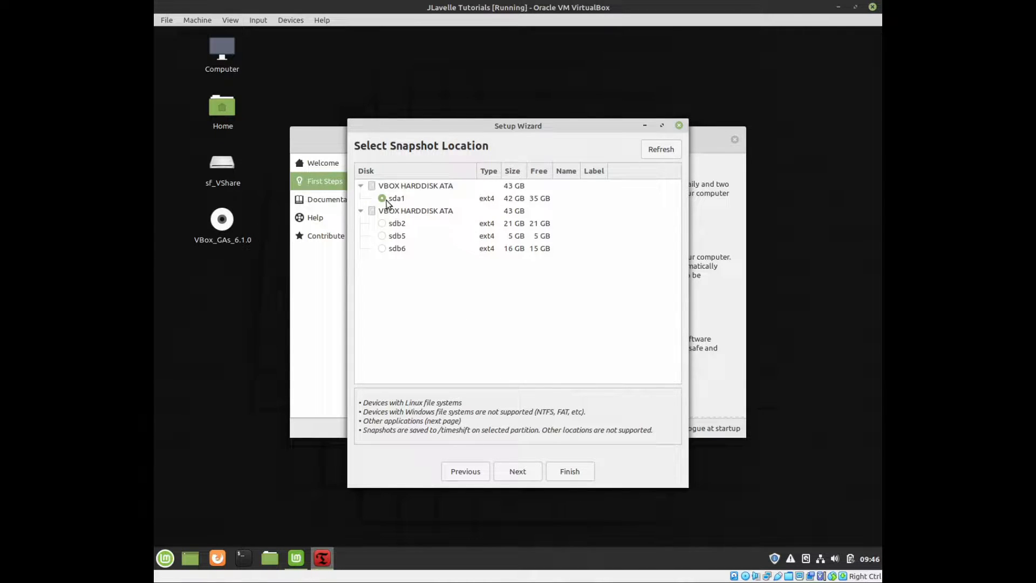
{"action": "left_click", "coordinate": [527, 476]}
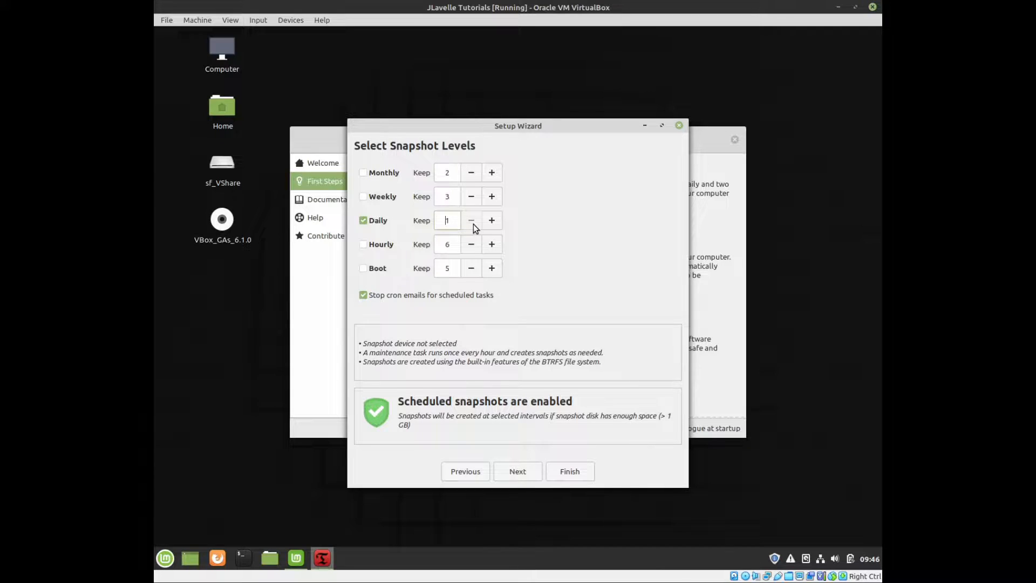
{"action": "left_click", "coordinate": [363, 197]}
{"action": "left_click", "coordinate": [471, 199]}
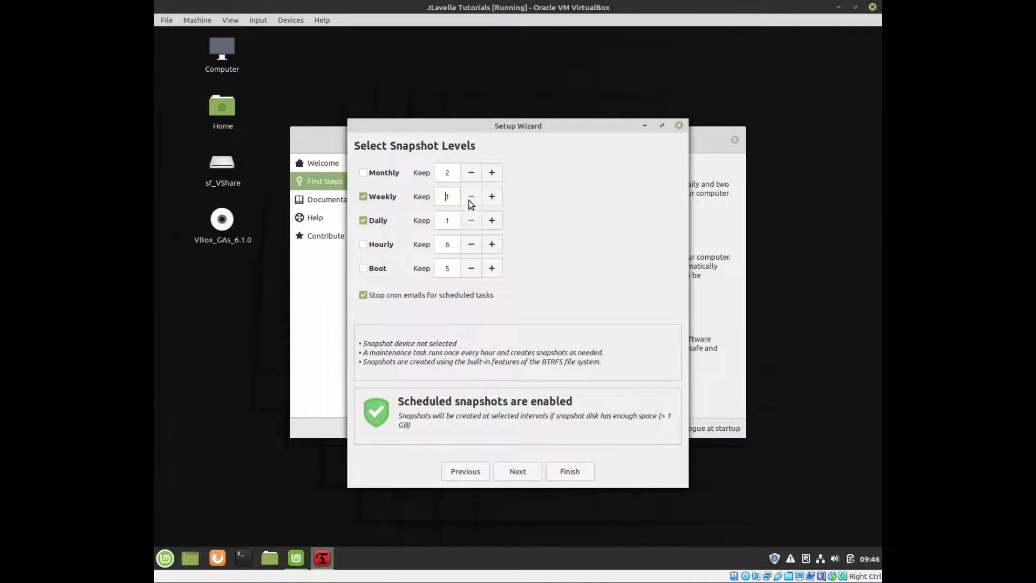
{"action": "left_click", "coordinate": [372, 173]}
{"action": "left_click", "coordinate": [491, 220]}
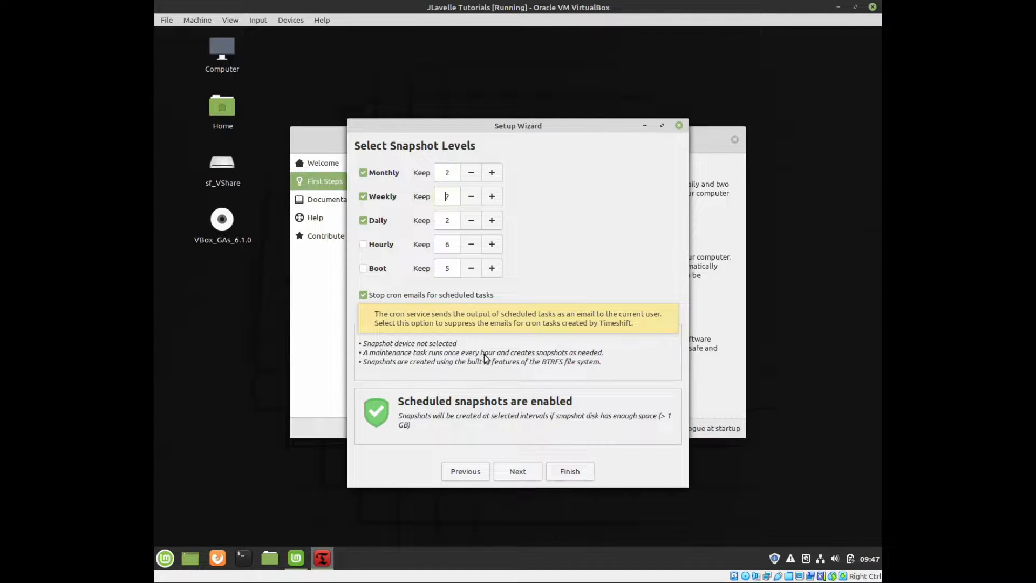
{"action": "left_click", "coordinate": [570, 473]}
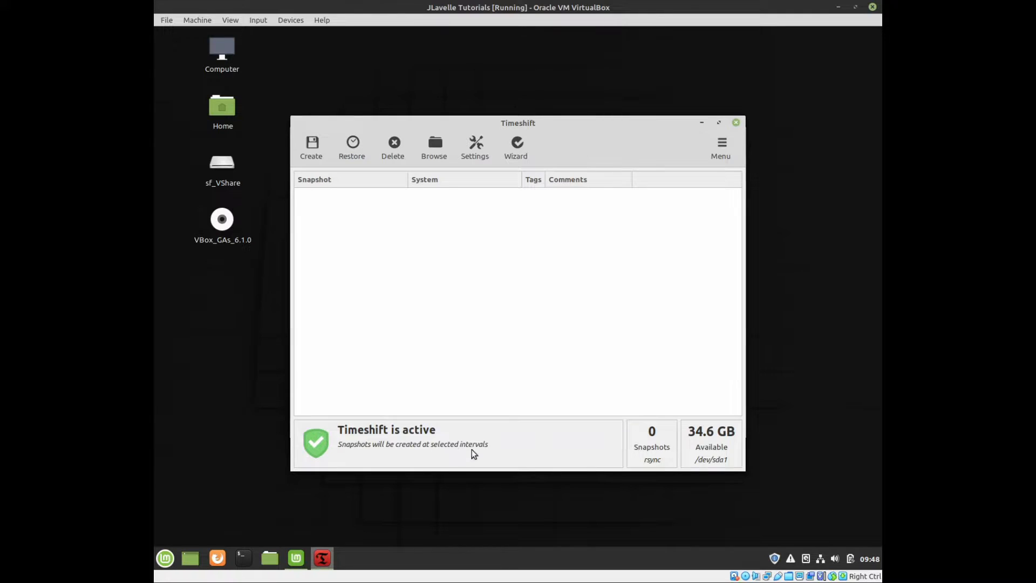
Create a system snapshot, give it the comment "Initial Install", and close Timeshift
{"action": "left_click", "coordinate": [309, 144]}
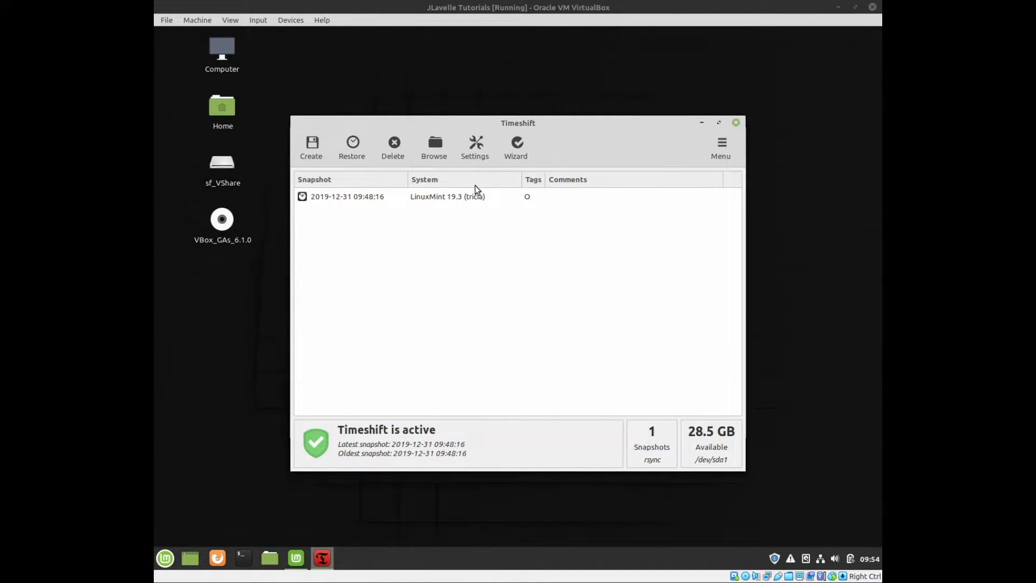
{"action": "left_click", "coordinate": [559, 196]}
{"action": "left_click", "coordinate": [559, 196]}
{"action": "type", "text": "Initial Install"}
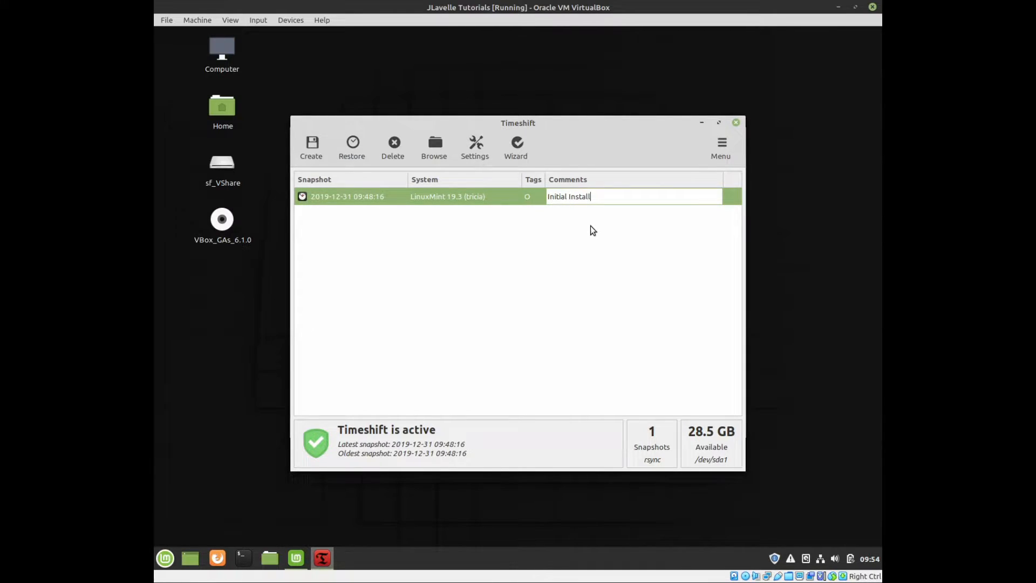
{"action": "key", "text": "Return"}
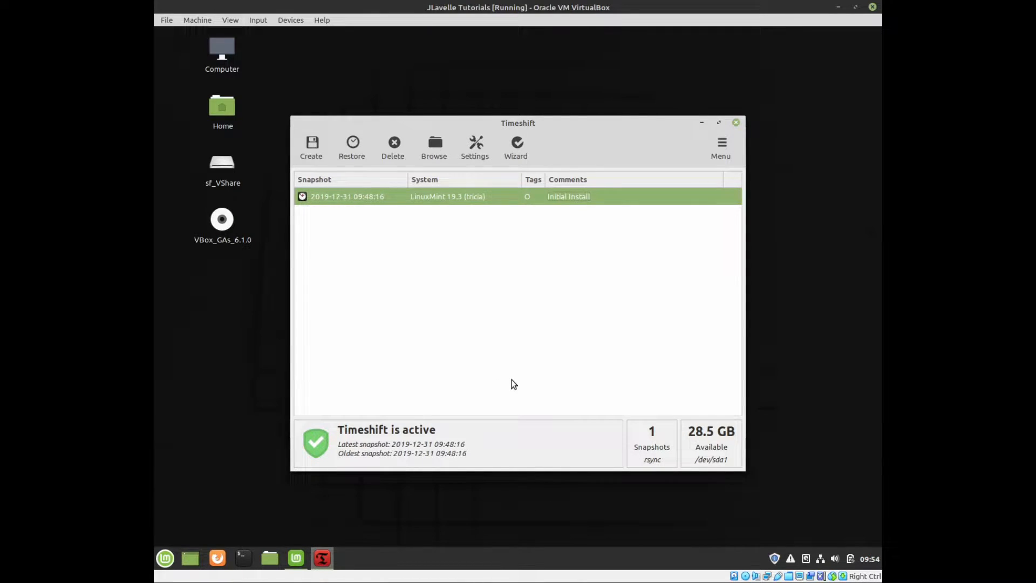
{"action": "left_click", "coordinate": [737, 124]}
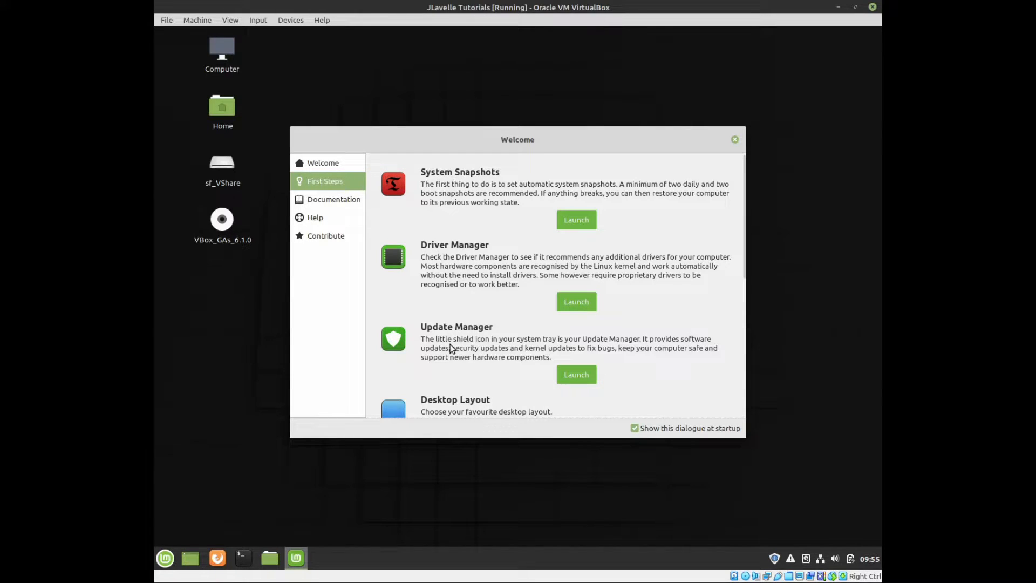
Launch Update Manager, accept its welcome page, and agree to switch to a local mirror, authenticating with the account password
{"action": "left_click", "coordinate": [578, 373]}
{"action": "left_click_drag", "start_coordinate": [582, 200], "coordinate": [495, 88]}
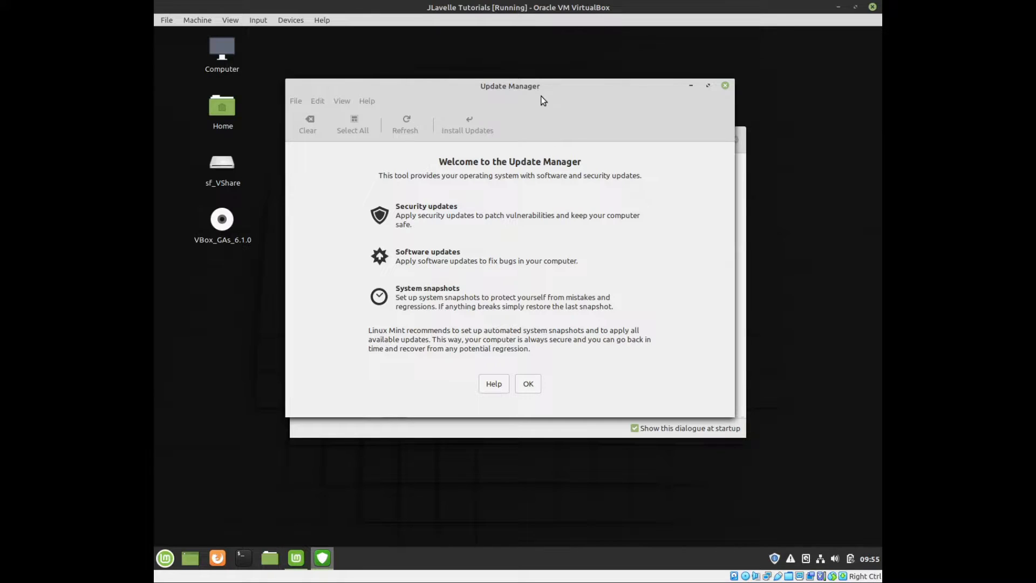
{"action": "left_click", "coordinate": [527, 383]}
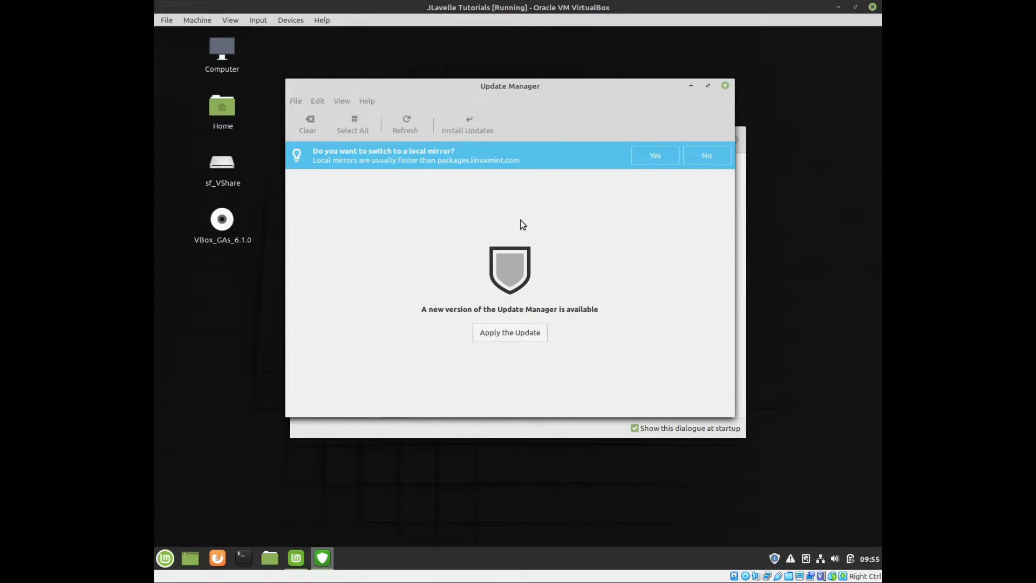
{"action": "left_click", "coordinate": [660, 157]}
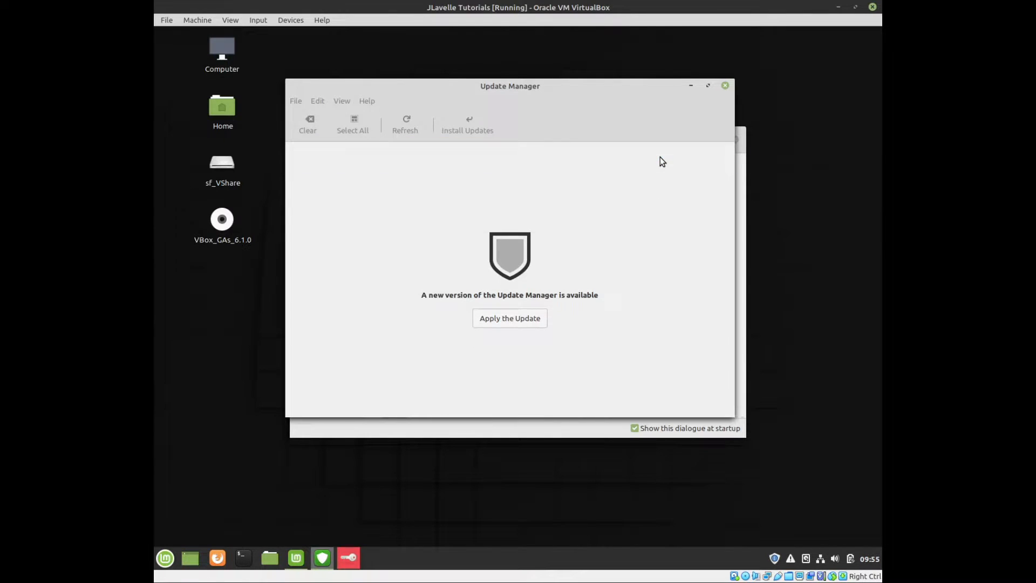
{"action": "type", "text": "•••••••"}
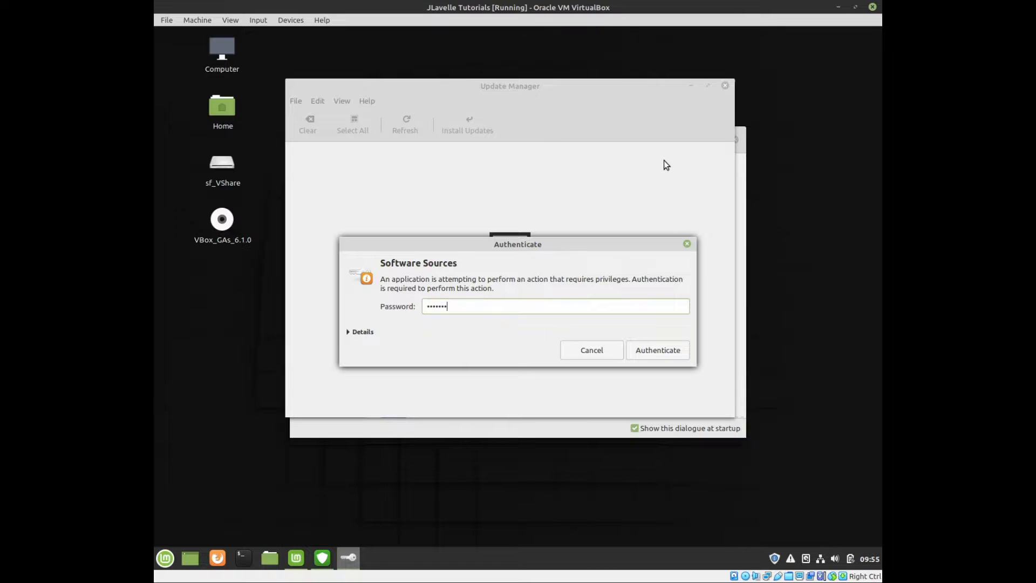
{"action": "key", "text": "Return"}
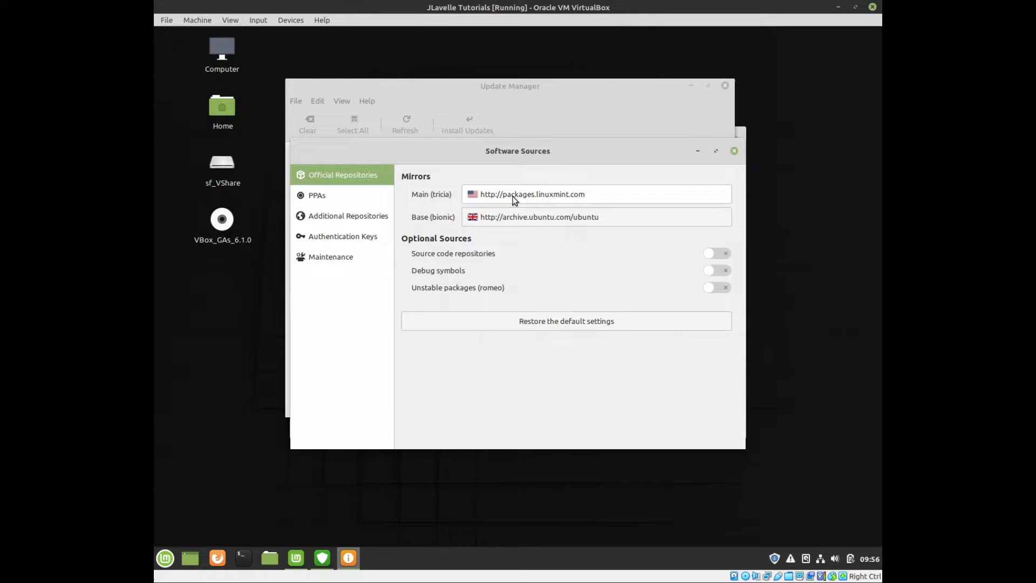
Set the Main (tricia) mirror to the University of Kent UK Mirror Service
{"action": "left_click", "coordinate": [554, 200]}
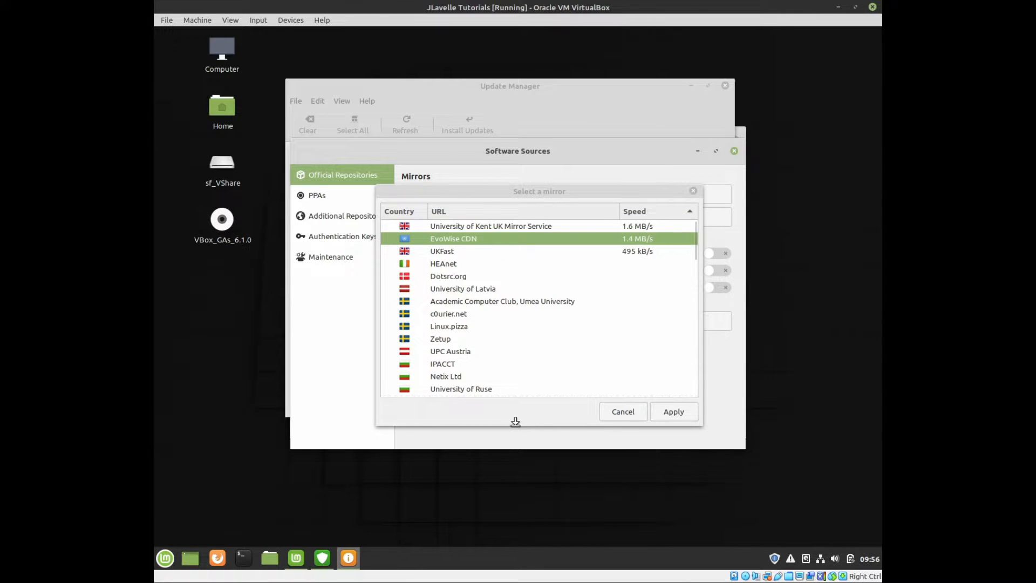
{"action": "left_click", "coordinate": [486, 225]}
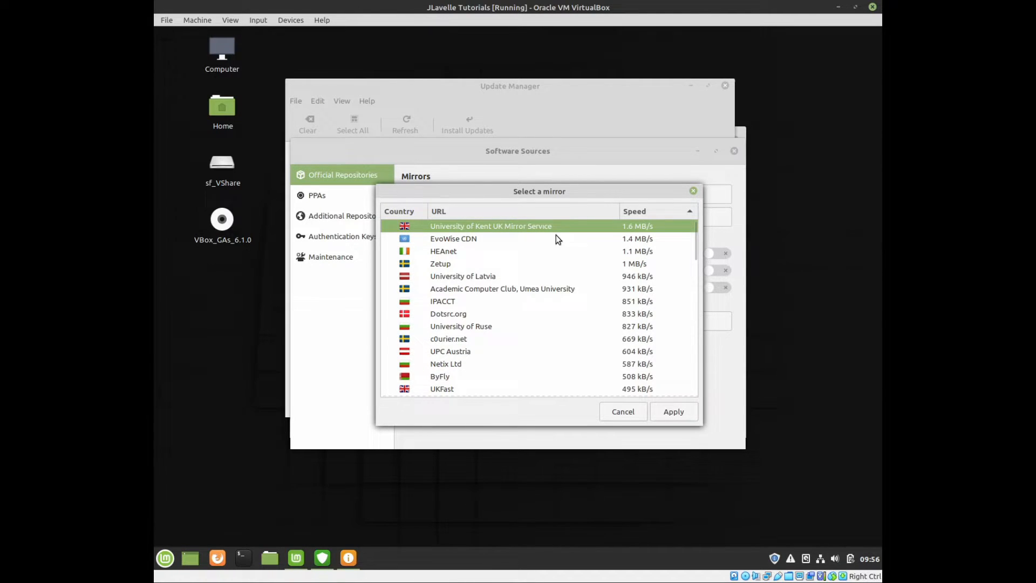
{"action": "left_click", "coordinate": [684, 413]}
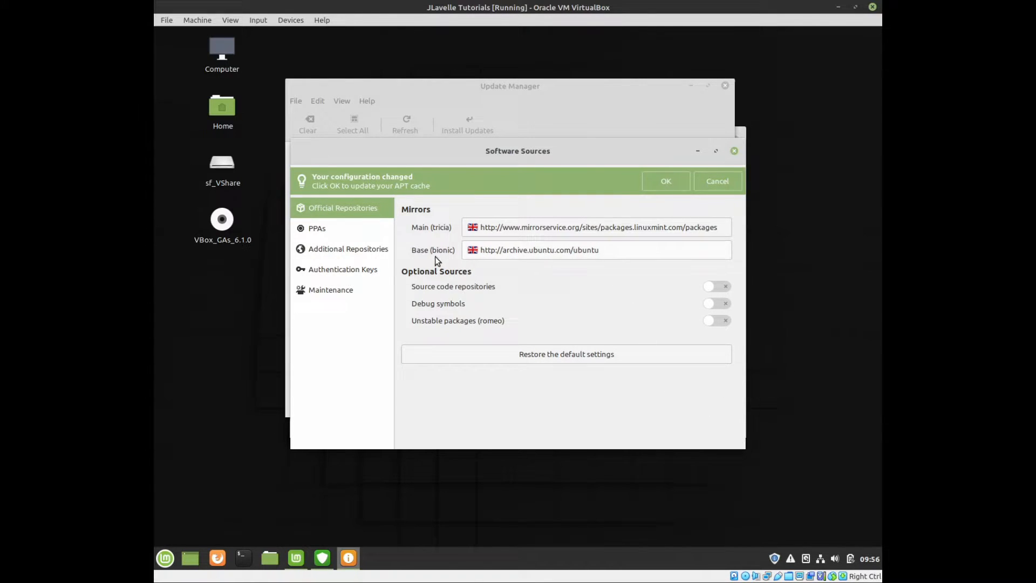
{"action": "left_click", "coordinate": [511, 255]}
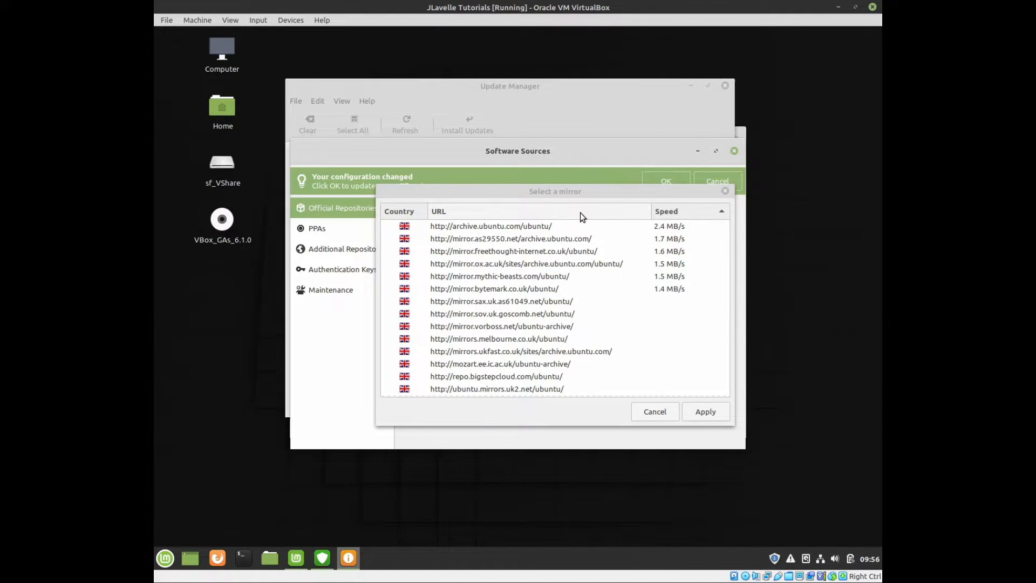
{"action": "left_click", "coordinate": [523, 348]}
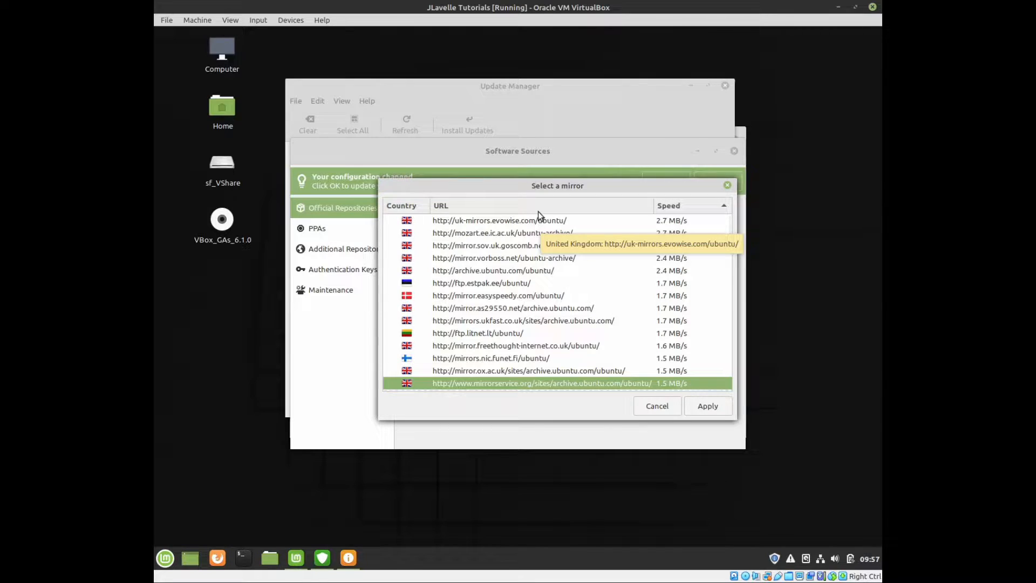
{"action": "left_click", "coordinate": [704, 404]}
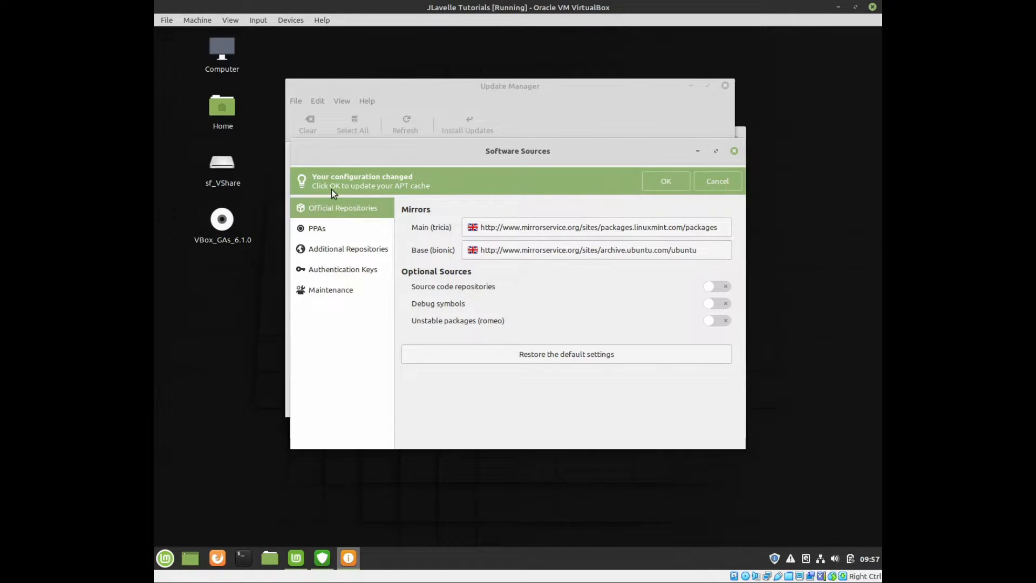
Update the APT cache for the changed mirrors, checking the download details, and close Software Sources
{"action": "left_click", "coordinate": [664, 184]}
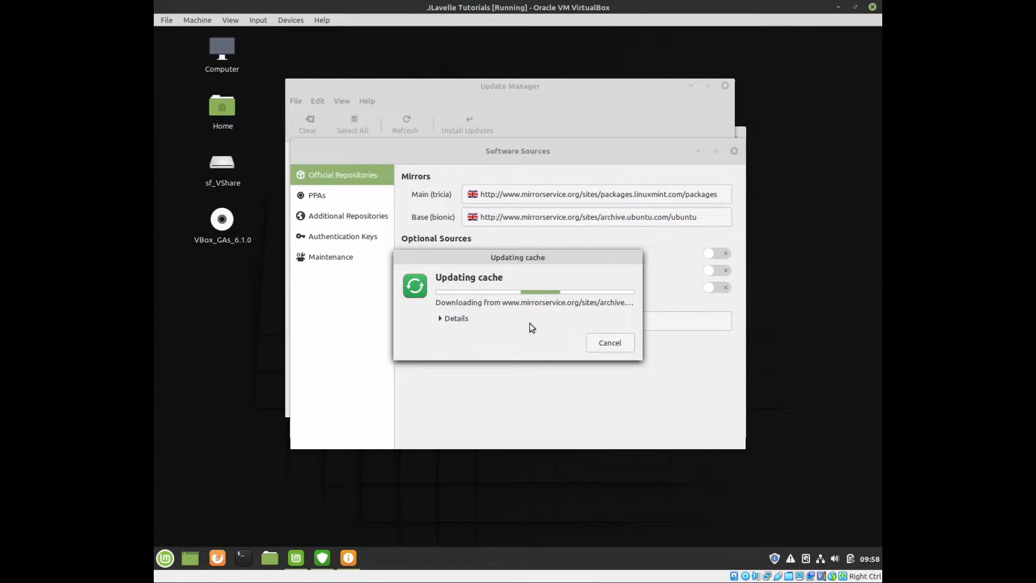
{"action": "left_click", "coordinate": [440, 319]}
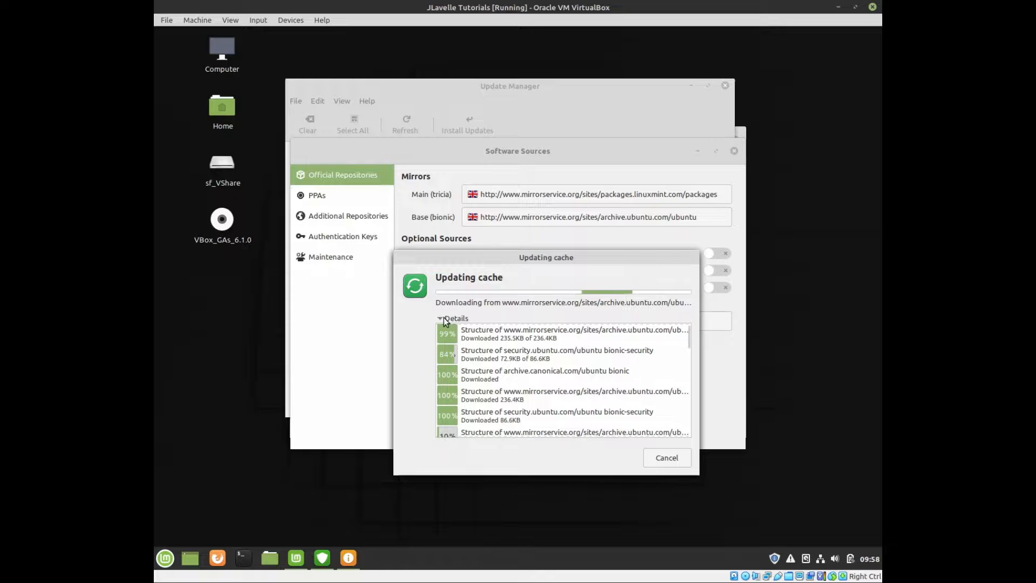
{"action": "left_click", "coordinate": [445, 320]}
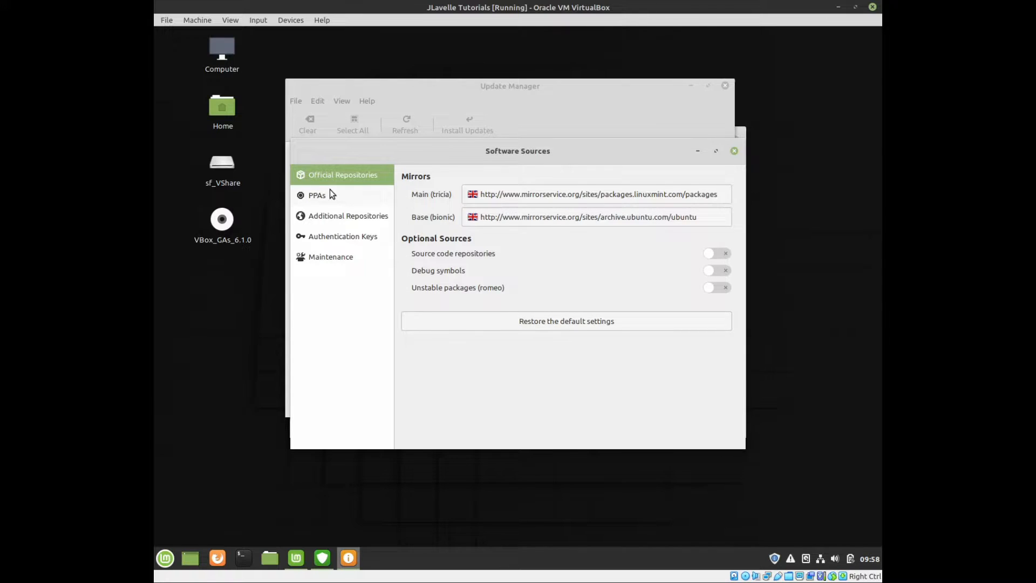
{"action": "left_click", "coordinate": [734, 152]}
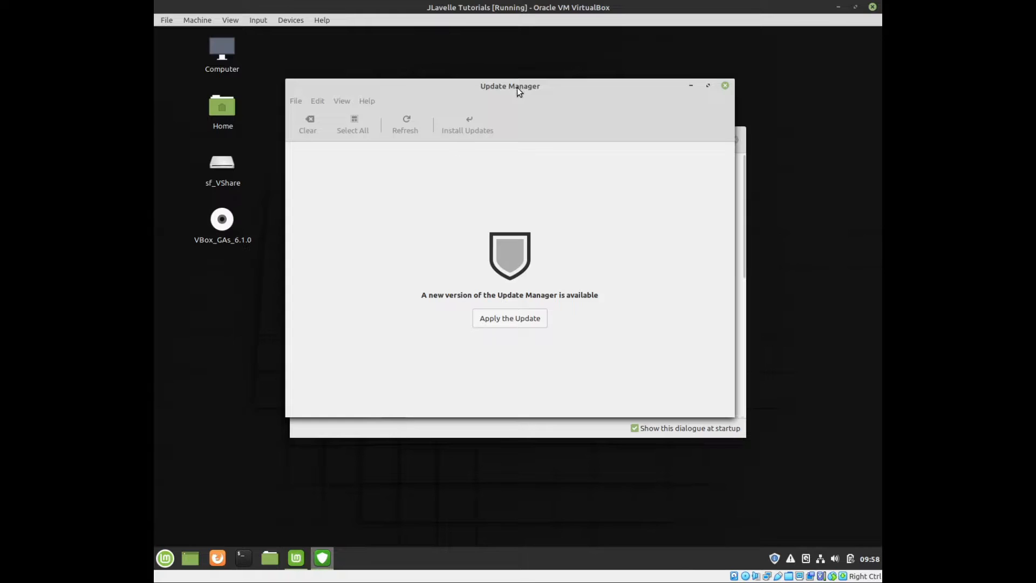
Apply the new version of Update Manager, authenticating with the account password, and look through the list of available updates
{"action": "left_click_drag", "start_coordinate": [518, 87], "coordinate": [526, 123]}
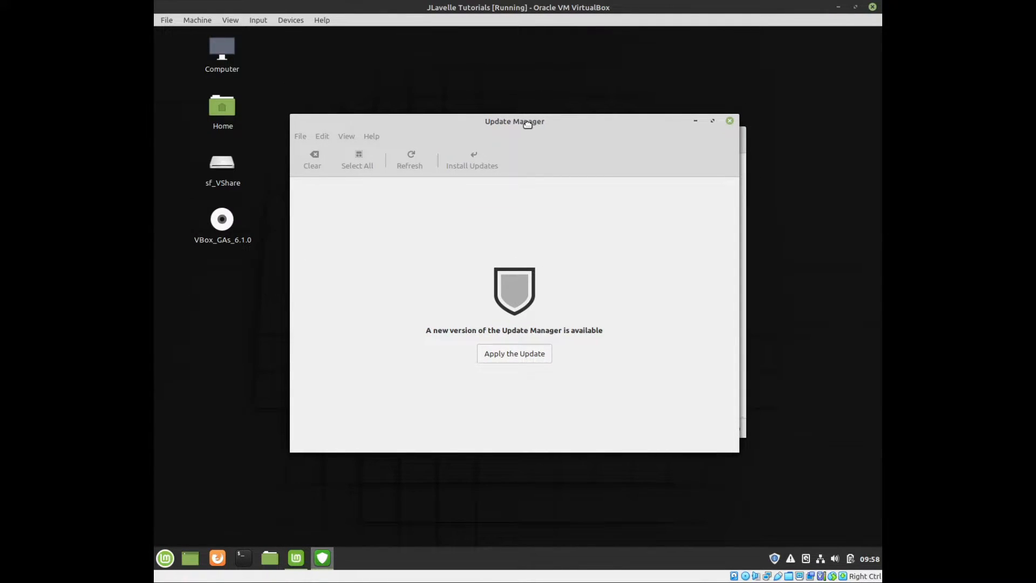
{"action": "left_click", "coordinate": [514, 354]}
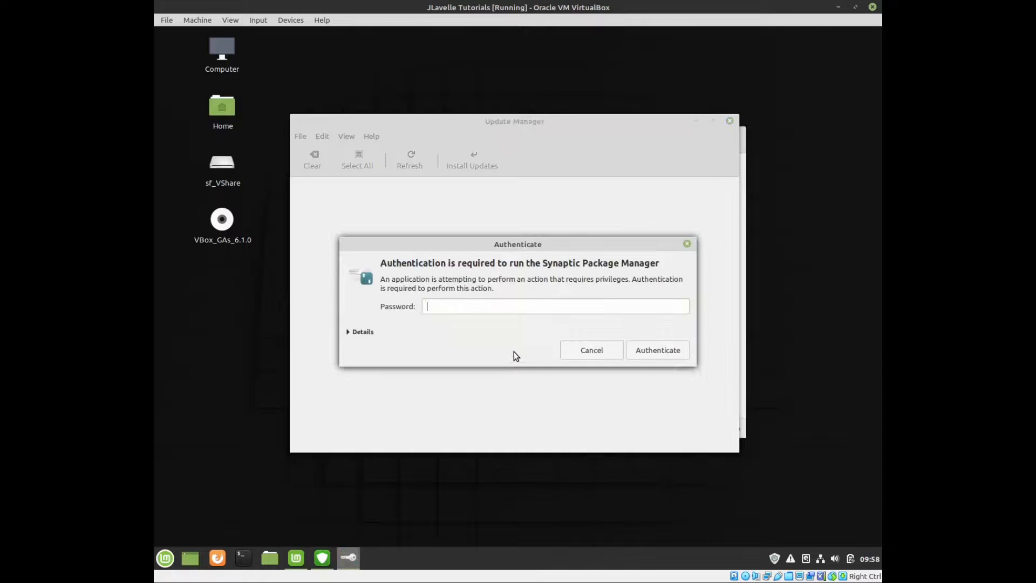
{"action": "type", "text": "••••••••"}
{"action": "key", "text": "Return"}
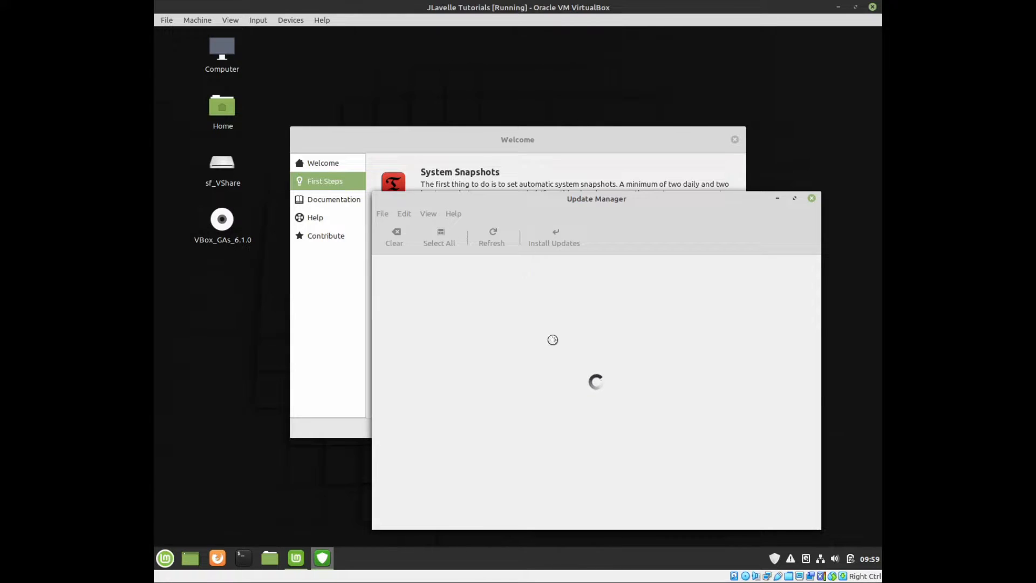
{"action": "left_click_drag", "start_coordinate": [636, 201], "coordinate": [568, 126]}
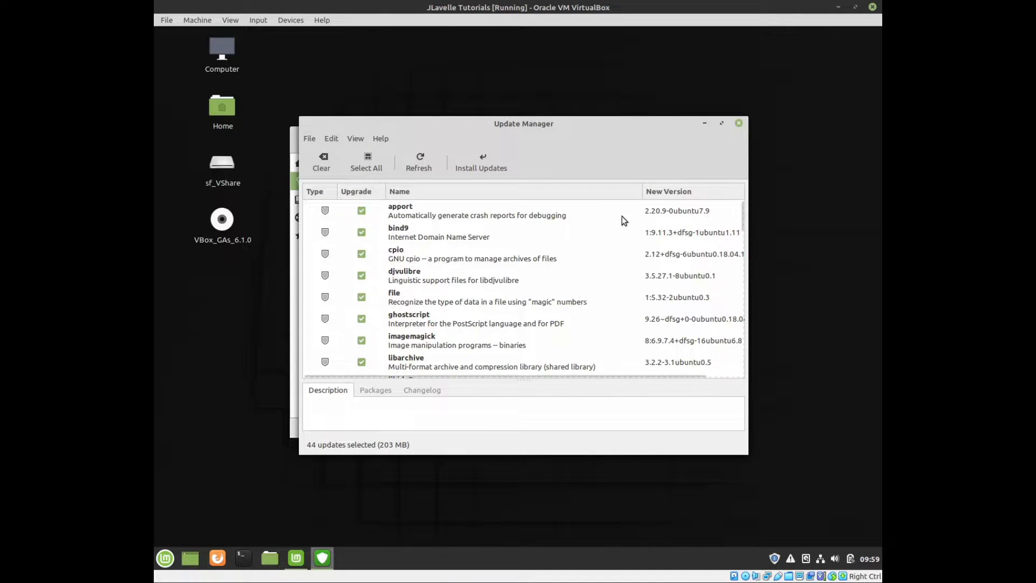
{"action": "left_click_drag", "start_coordinate": [745, 221], "coordinate": [767, 184]}
{"action": "left_click_drag", "start_coordinate": [767, 246], "coordinate": [746, 191]}
Open Synaptic Package Manager, authenticating with the account password, and dismiss its quick introduction
{"action": "left_click", "coordinate": [166, 559]}
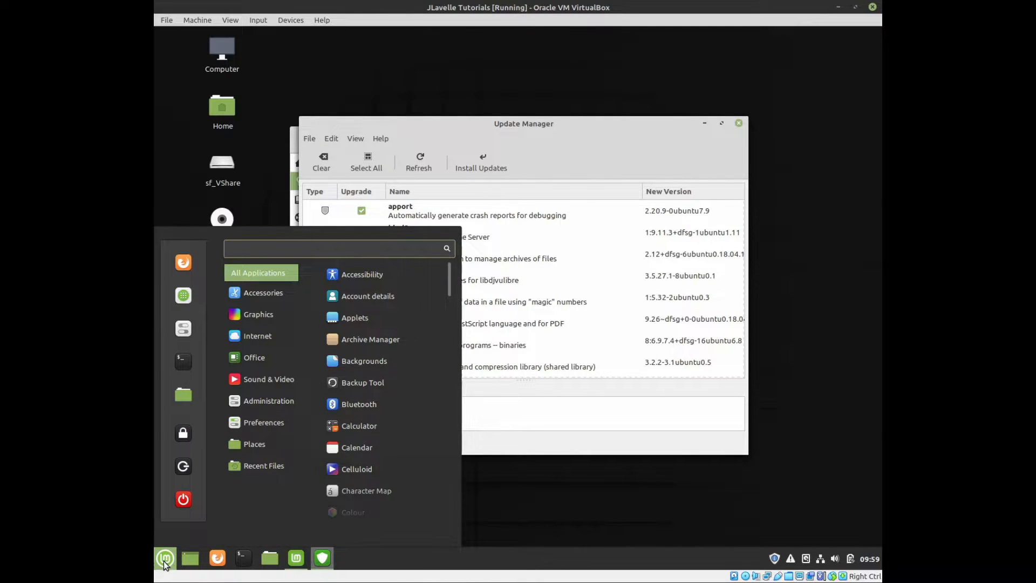
{"action": "mouse_move", "coordinate": [277, 402]}
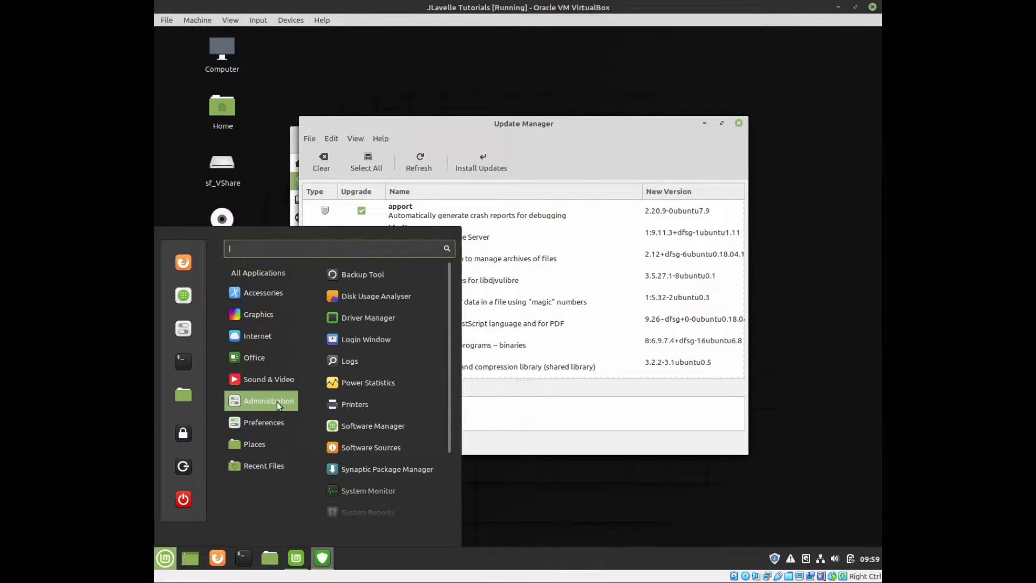
{"action": "left_click", "coordinate": [393, 471]}
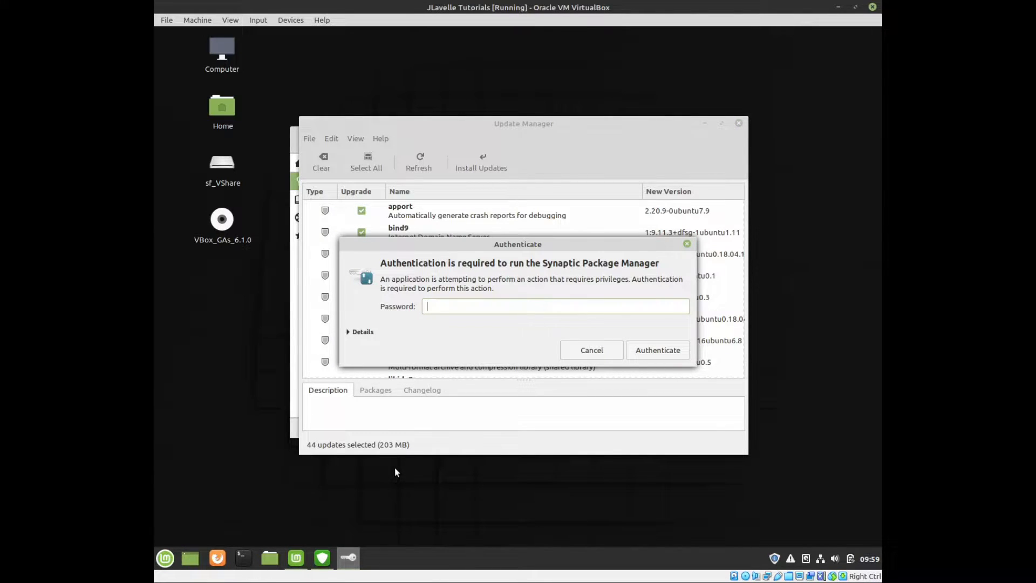
{"action": "type", "text": "******"}
{"action": "key", "text": "Return"}
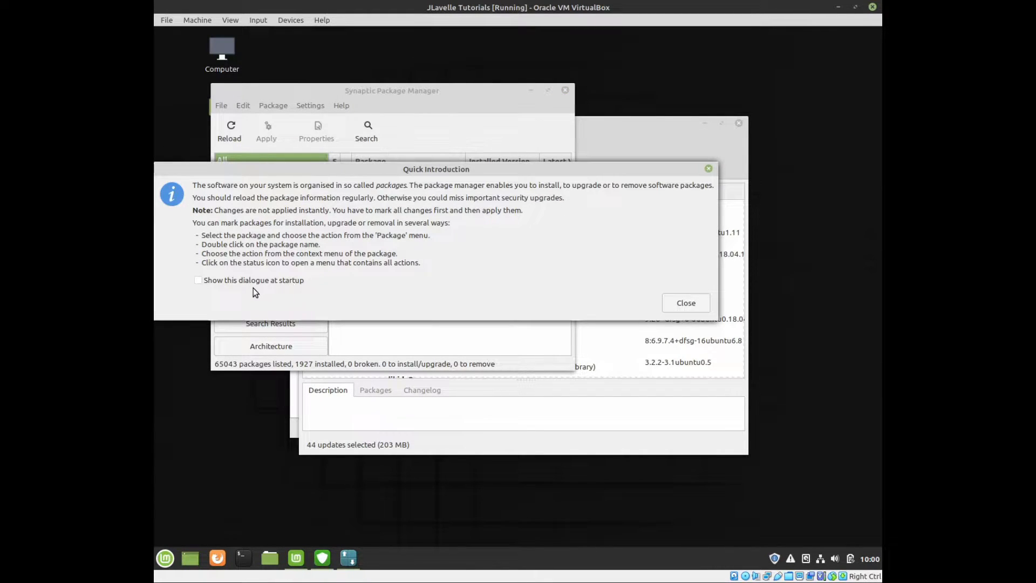
{"action": "left_click", "coordinate": [686, 304]}
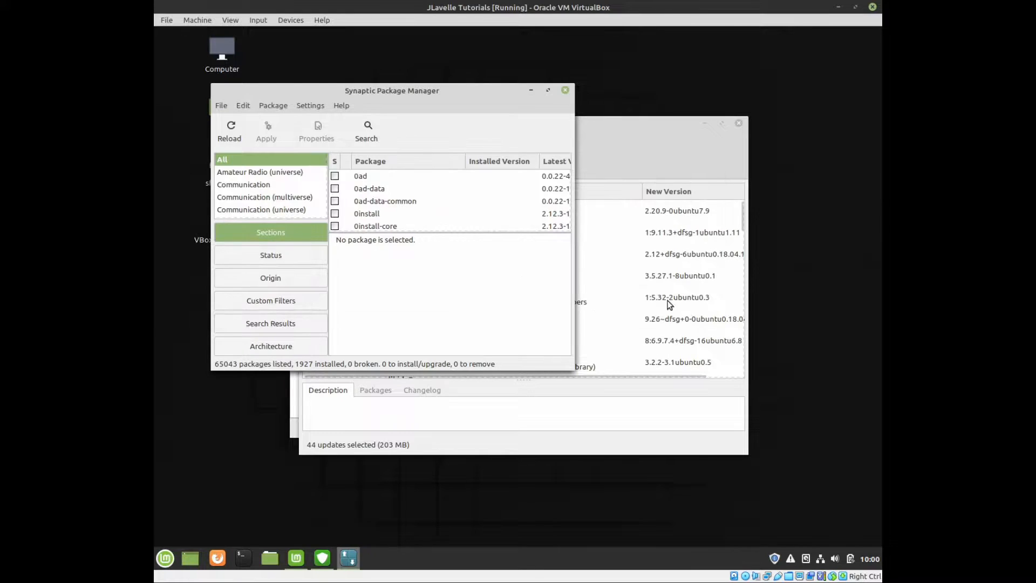
Set Synaptic's preferences to consider recommended packages as dependencies, apply the change and close Synaptic
{"action": "left_click", "coordinate": [304, 108]}
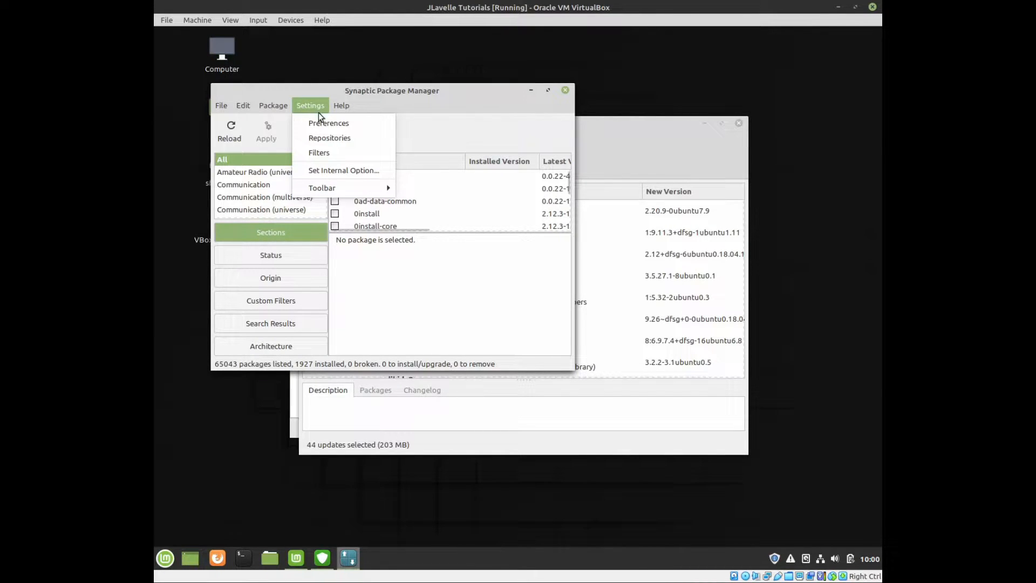
{"action": "left_click", "coordinate": [329, 124]}
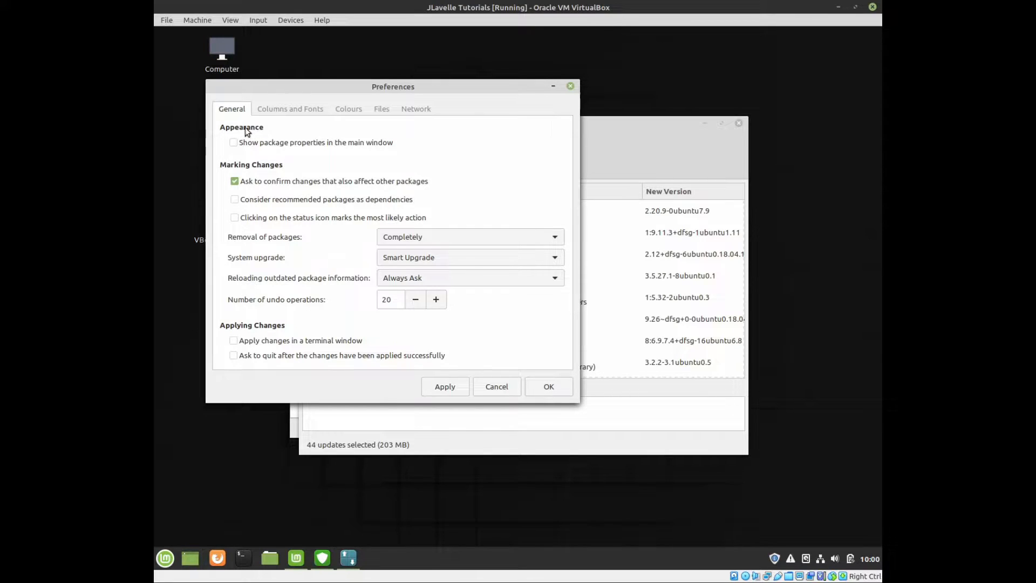
{"action": "left_click", "coordinate": [236, 200]}
{"action": "left_click", "coordinate": [448, 385]}
{"action": "left_click", "coordinate": [558, 389]}
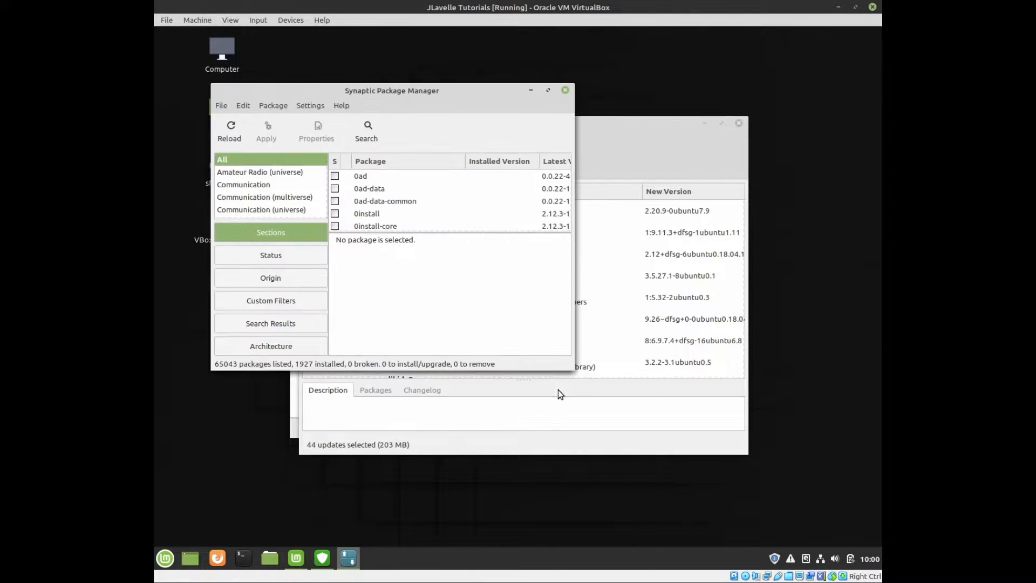
{"action": "left_click", "coordinate": [566, 91]}
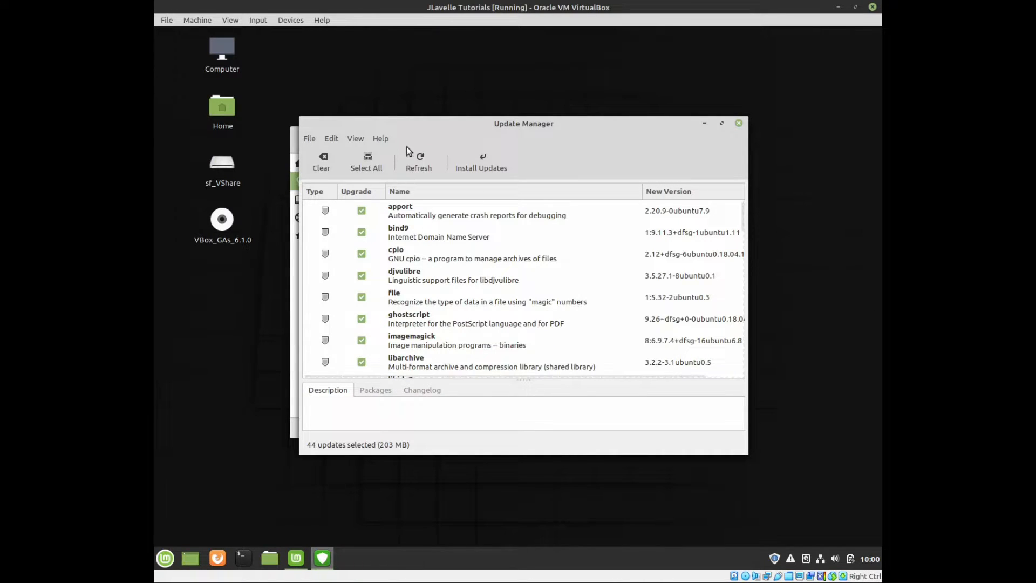
Refresh the update list and install all selected updates, accepting the additional package changes and authenticating with the account password
{"action": "left_click", "coordinate": [420, 159]}
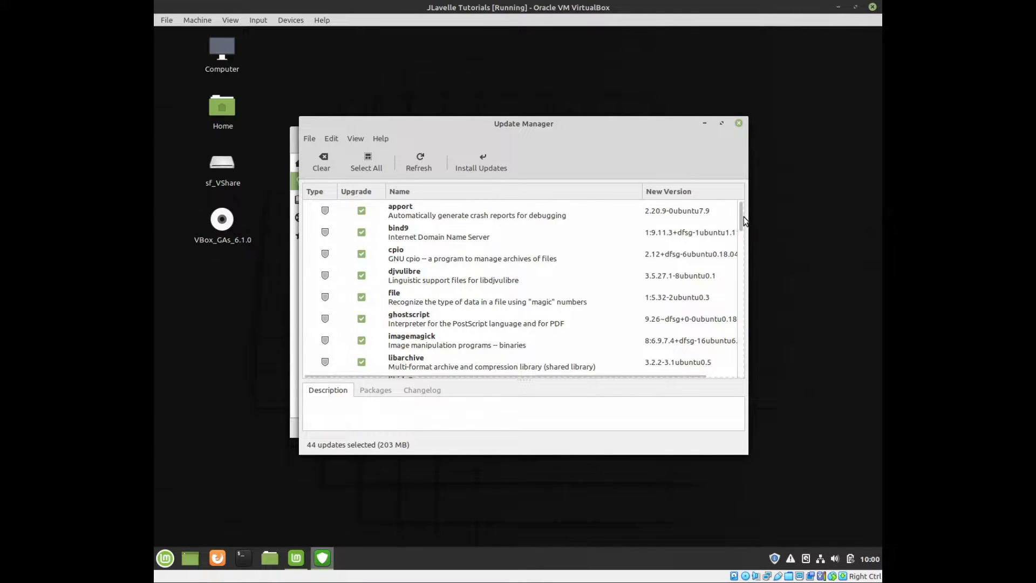
{"action": "left_click_drag", "start_coordinate": [743, 218], "coordinate": [761, 200]}
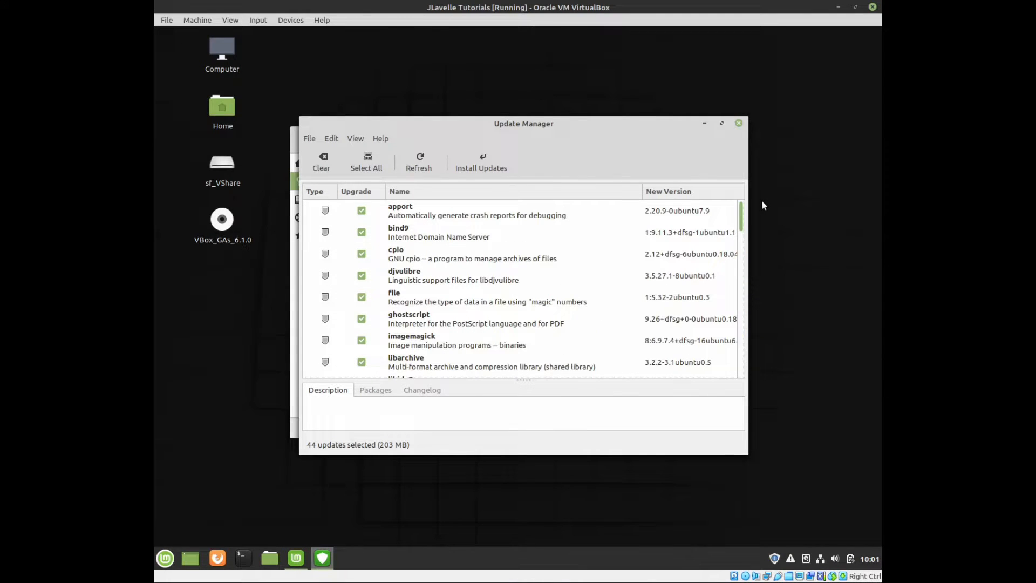
{"action": "left_click", "coordinate": [487, 166]}
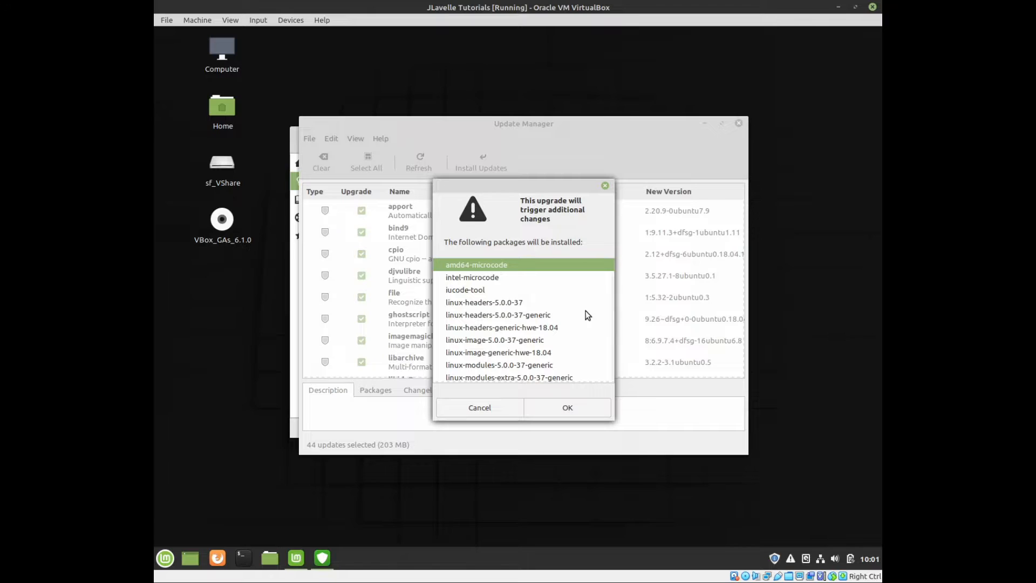
{"action": "left_click_drag", "start_coordinate": [611, 275], "coordinate": [625, 319]}
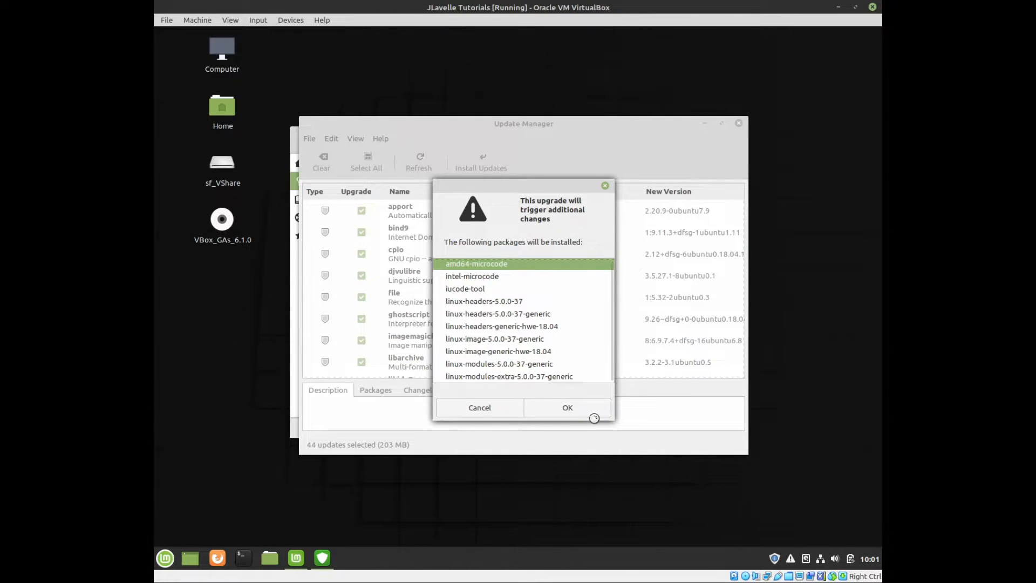
{"action": "left_click", "coordinate": [568, 409]}
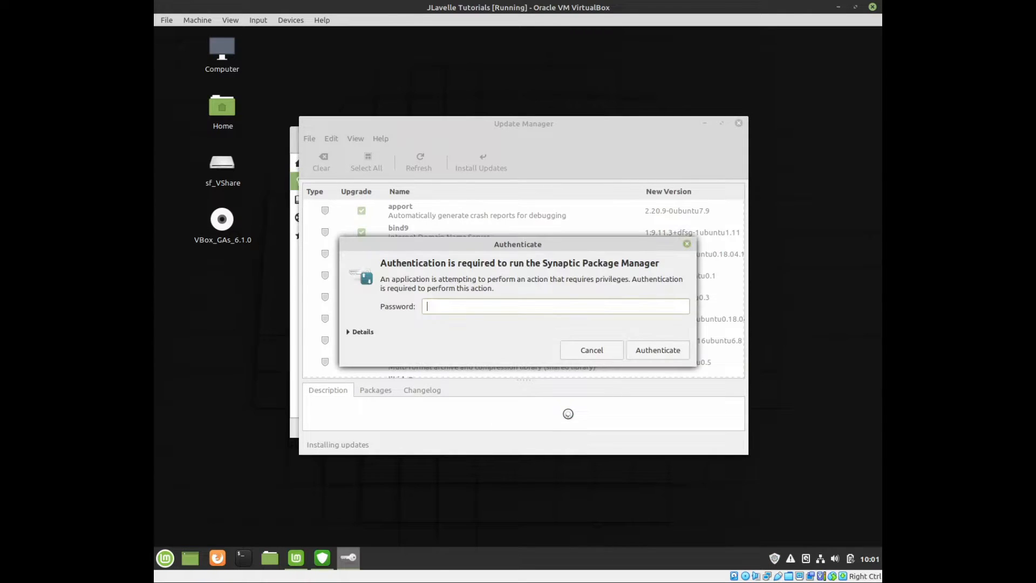
{"action": "type", "text": "•••••••"}
{"action": "key", "text": "Return"}
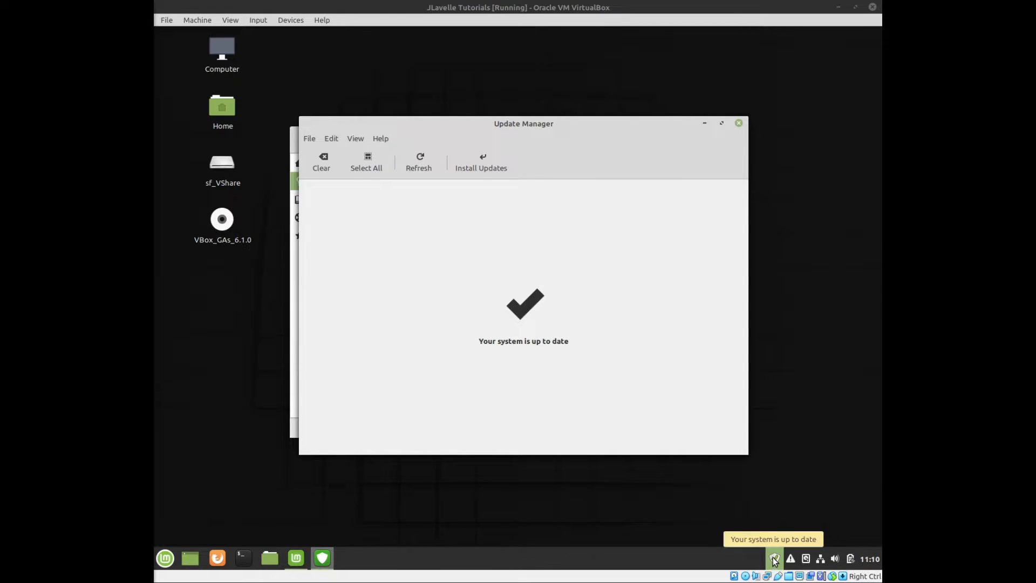
Close Update Manager, reopen it from its shield to check the system's update status, and close it again
{"action": "left_click", "coordinate": [739, 124]}
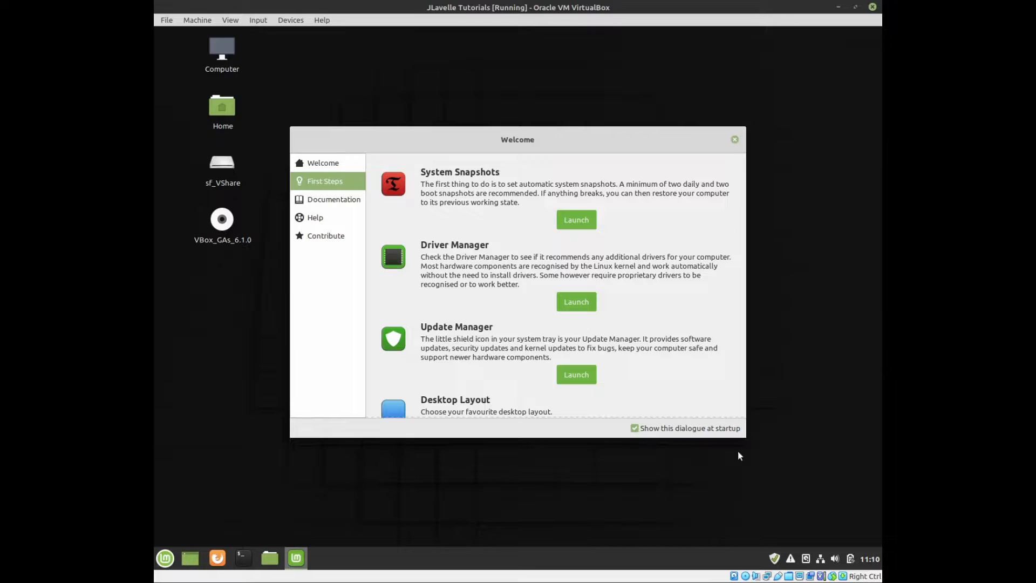
{"action": "left_click", "coordinate": [779, 562]}
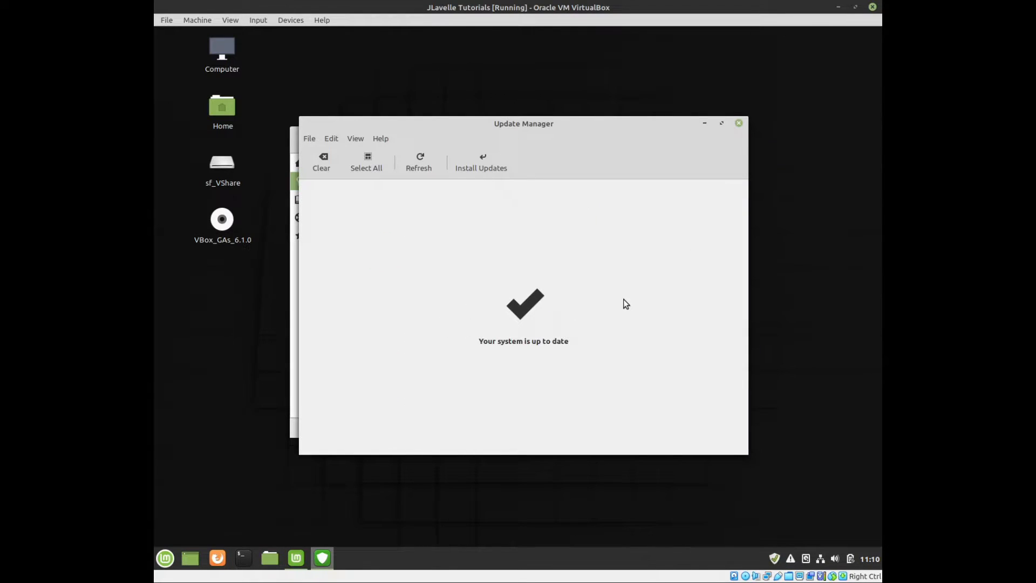
{"action": "left_click", "coordinate": [739, 123]}
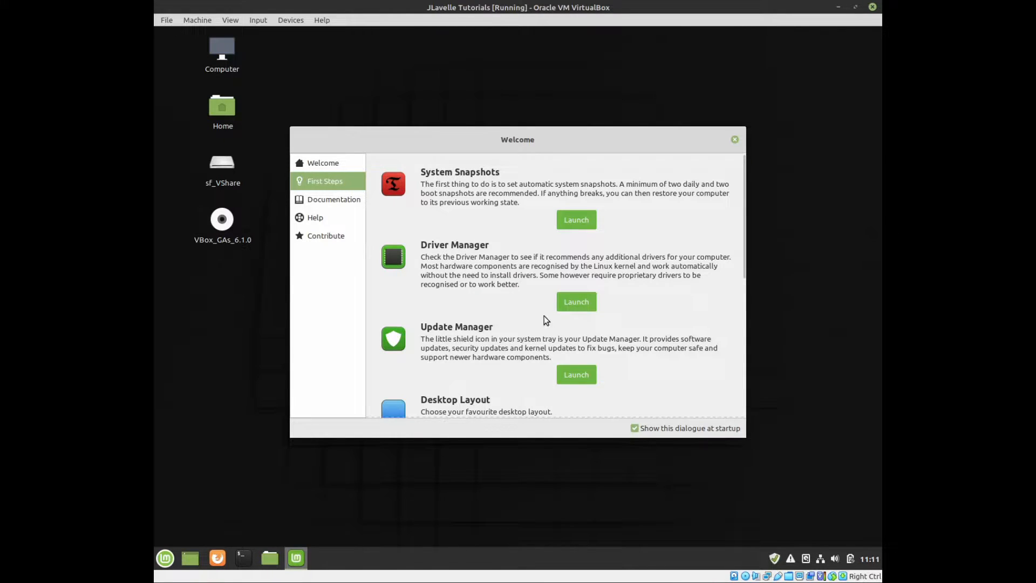
Launch Driver Manager from the first steps, authenticating with the account password, check for proprietary drivers and close it
{"action": "left_click", "coordinate": [576, 302]}
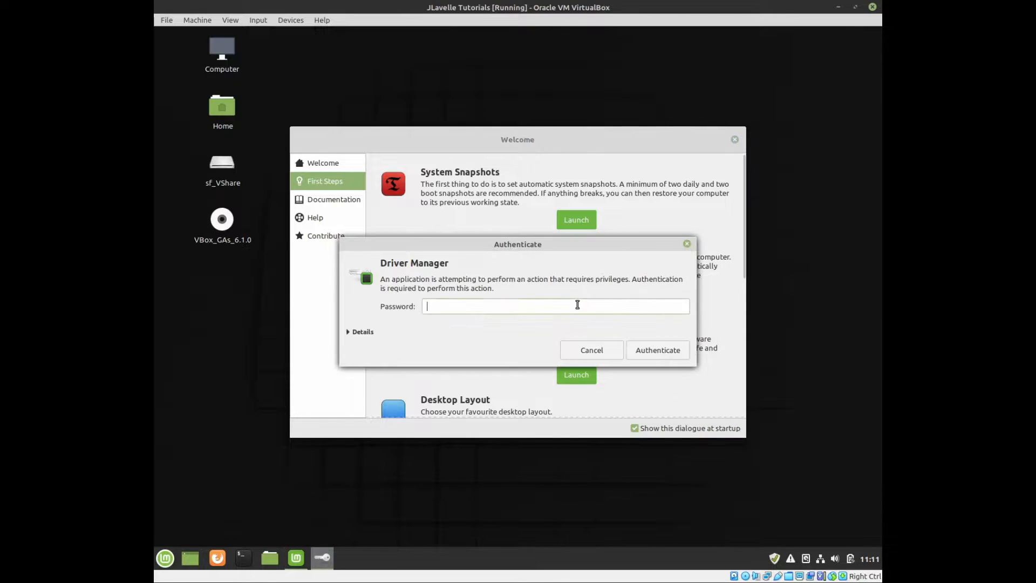
{"action": "type", "text": "••••••••"}
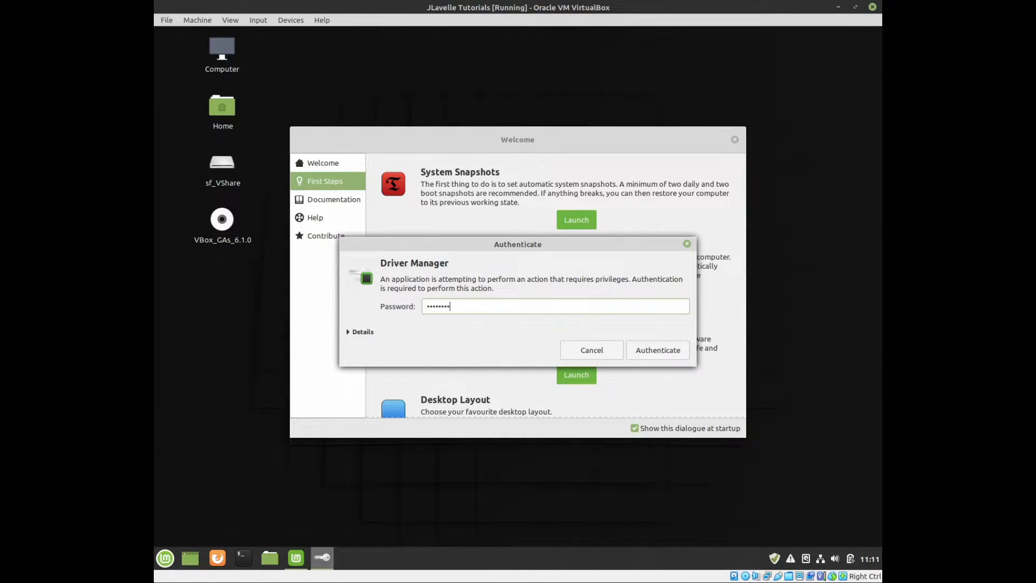
{"action": "key", "text": "Return"}
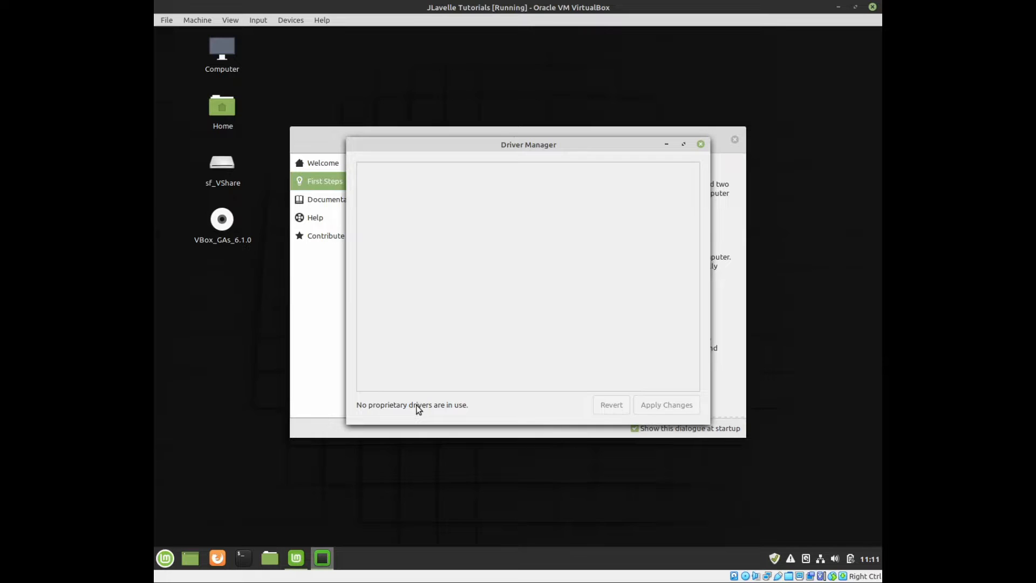
{"action": "mouse_move", "coordinate": [555, 146]}
{"action": "left_mouse_down"}
{"action": "mouse_move", "coordinate": [539, 284]}
{"action": "mouse_move", "coordinate": [561, 146]}
{"action": "mouse_move", "coordinate": [550, 148]}
{"action": "left_mouse_up"}
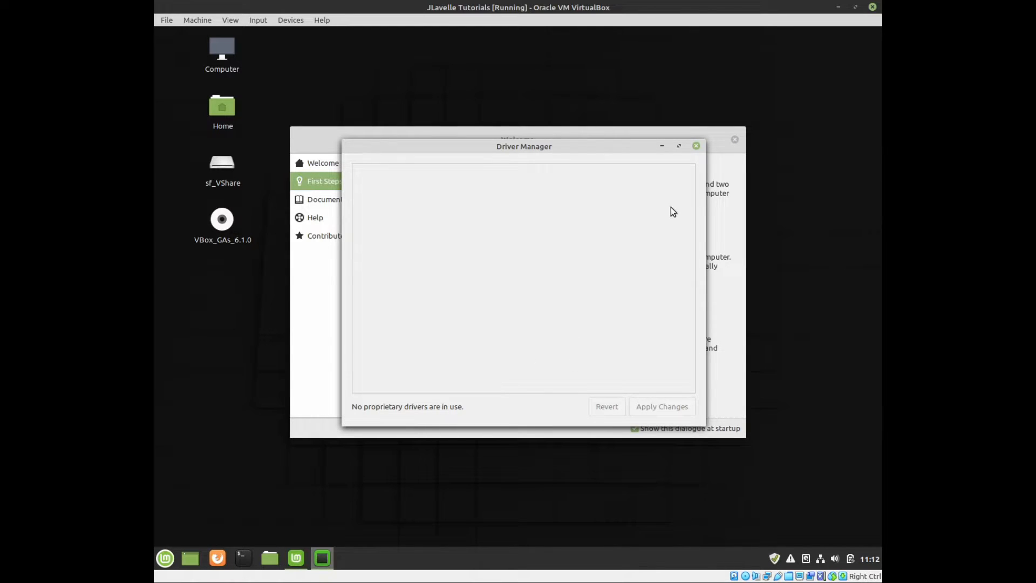
{"action": "left_click", "coordinate": [697, 147]}
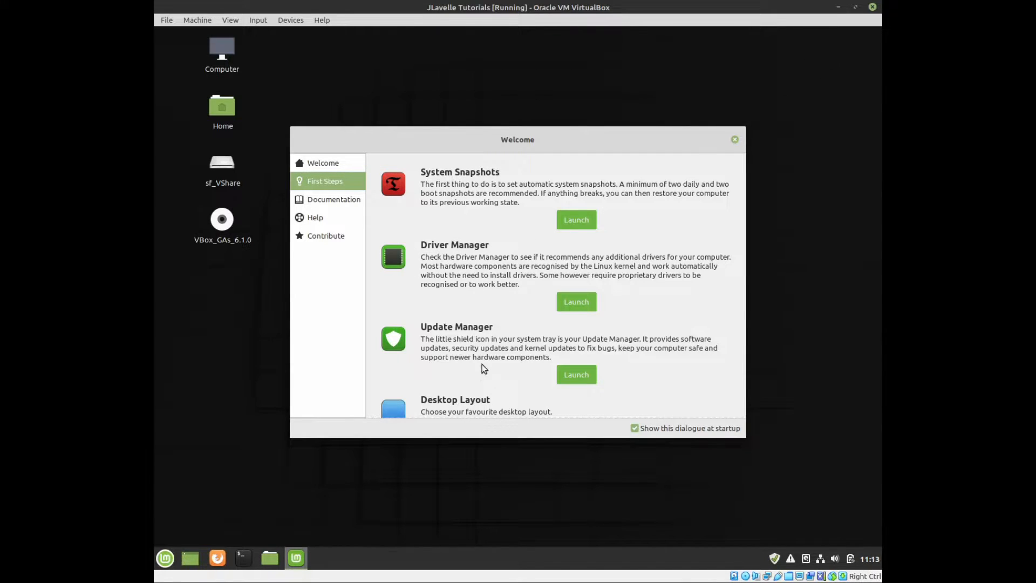
Close the Welcome window and install the missing language packs through System Reports, authenticating with the account password
{"action": "scroll", "coordinate": [499, 324], "scroll_direction": "down", "scroll_amount": 3}
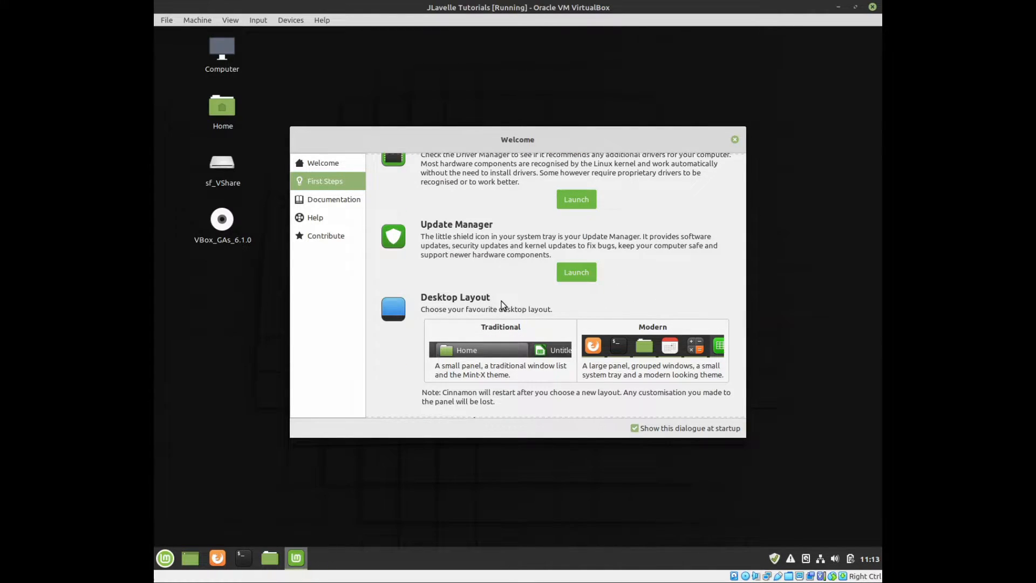
{"action": "left_click", "coordinate": [736, 139]}
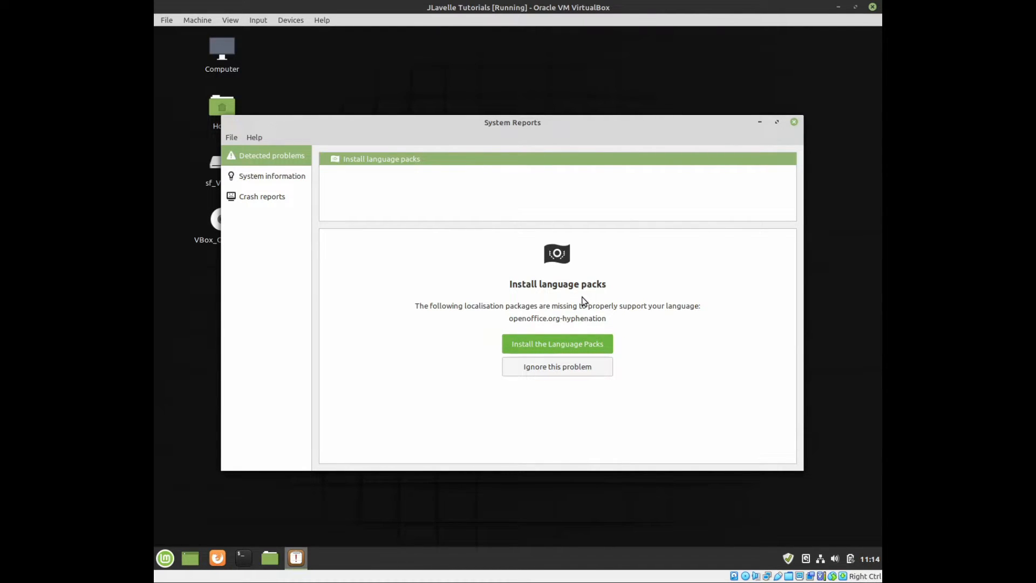
{"action": "left_click", "coordinate": [544, 346]}
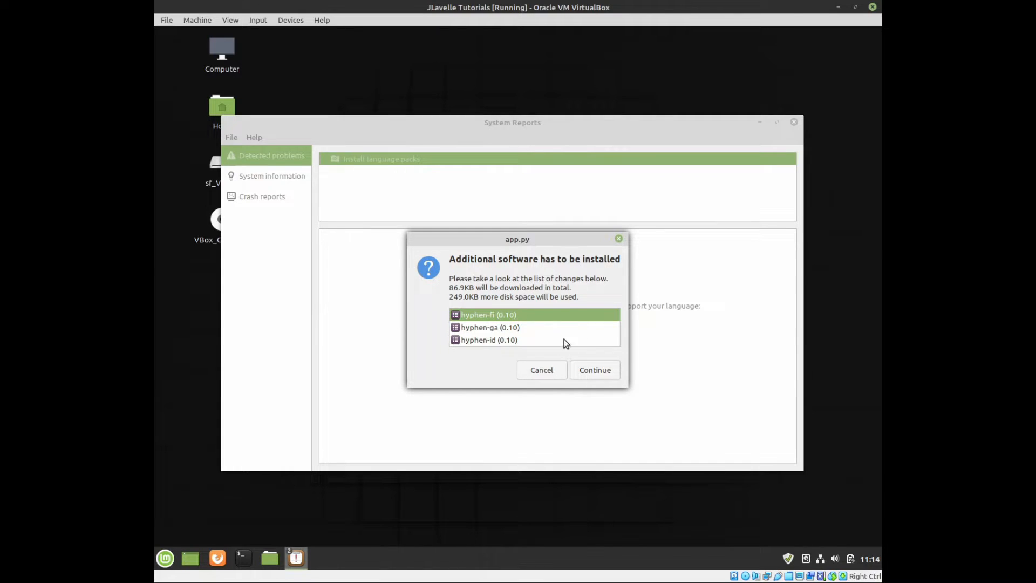
{"action": "left_click", "coordinate": [597, 371]}
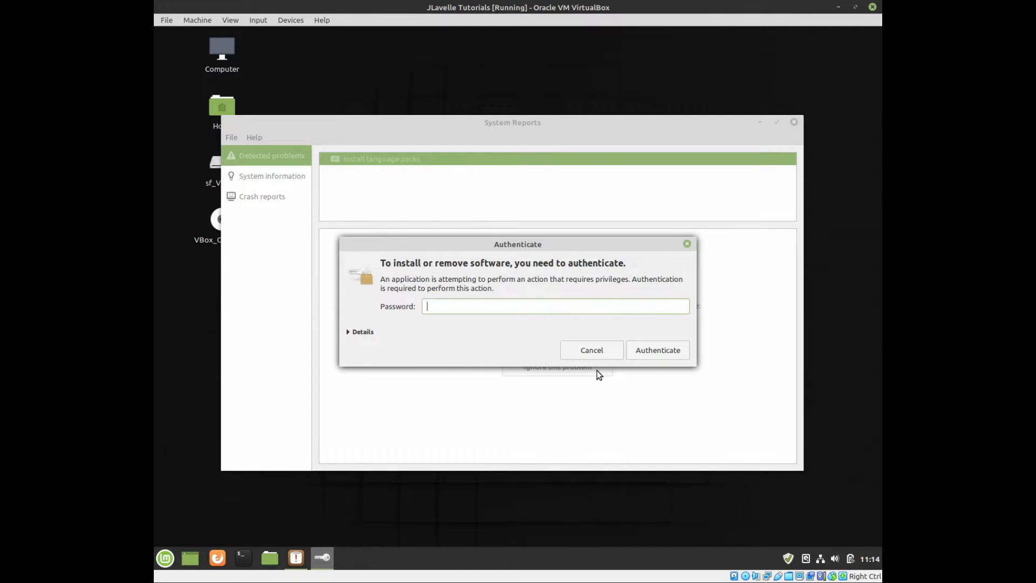
{"action": "type", "text": "••••••••"}
{"action": "key", "text": "Return"}
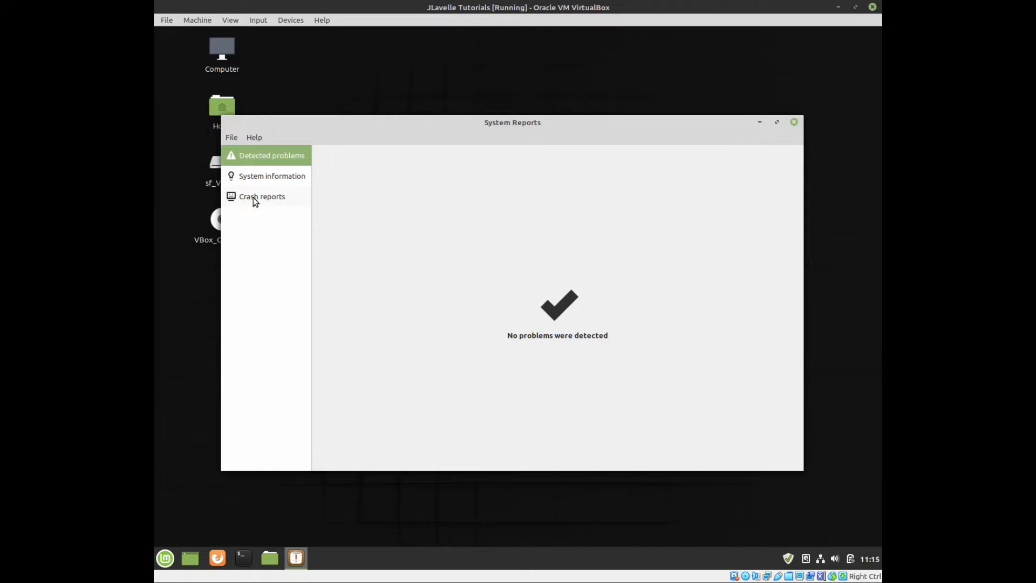
Review the system information and crash reports in System Reports, and close the window
{"action": "left_click", "coordinate": [253, 179]}
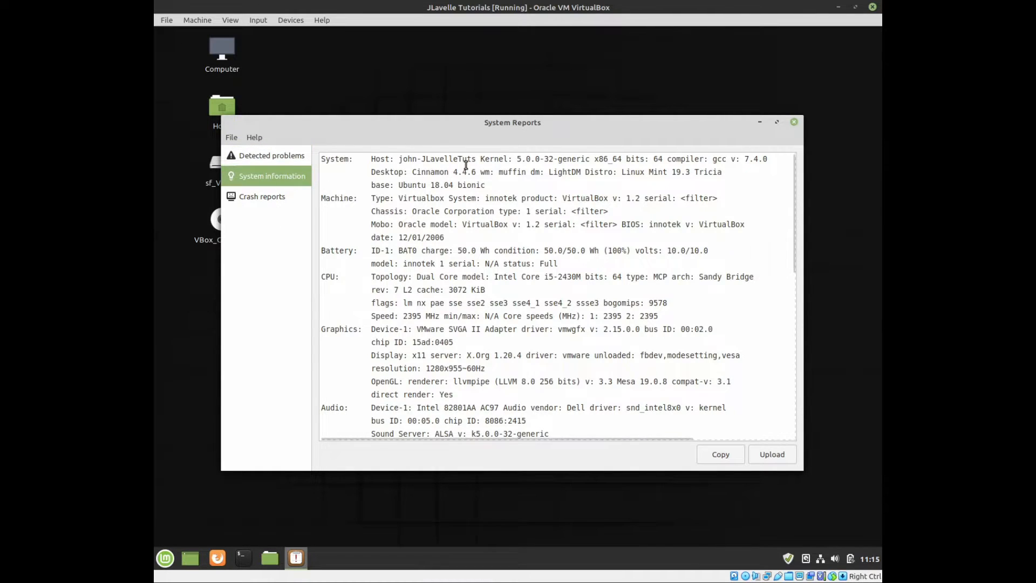
{"action": "scroll", "coordinate": [463, 201], "scroll_direction": "down", "scroll_amount": 5}
{"action": "scroll", "coordinate": [463, 201], "scroll_direction": "down", "scroll_amount": 5}
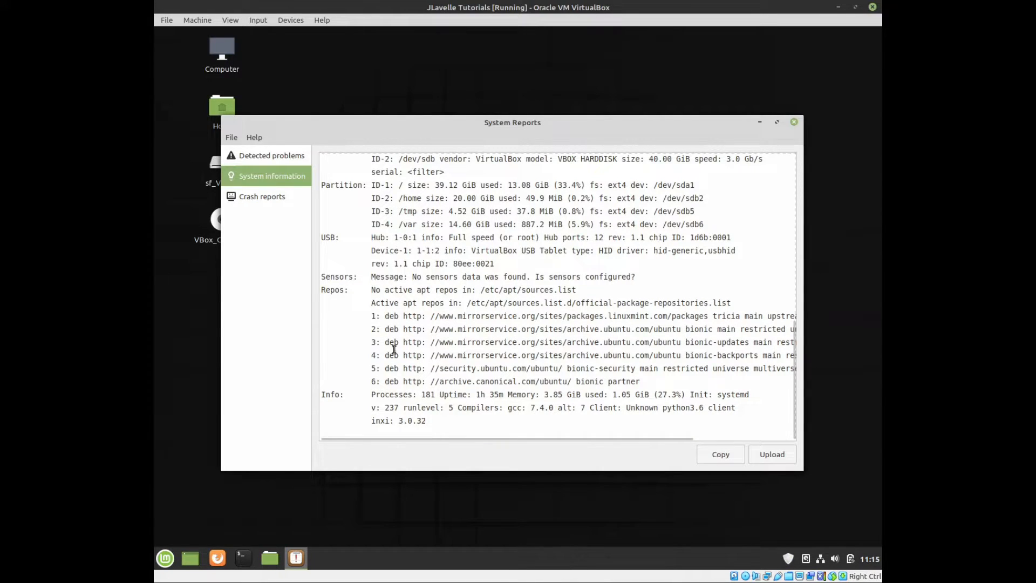
{"action": "left_click", "coordinate": [257, 196]}
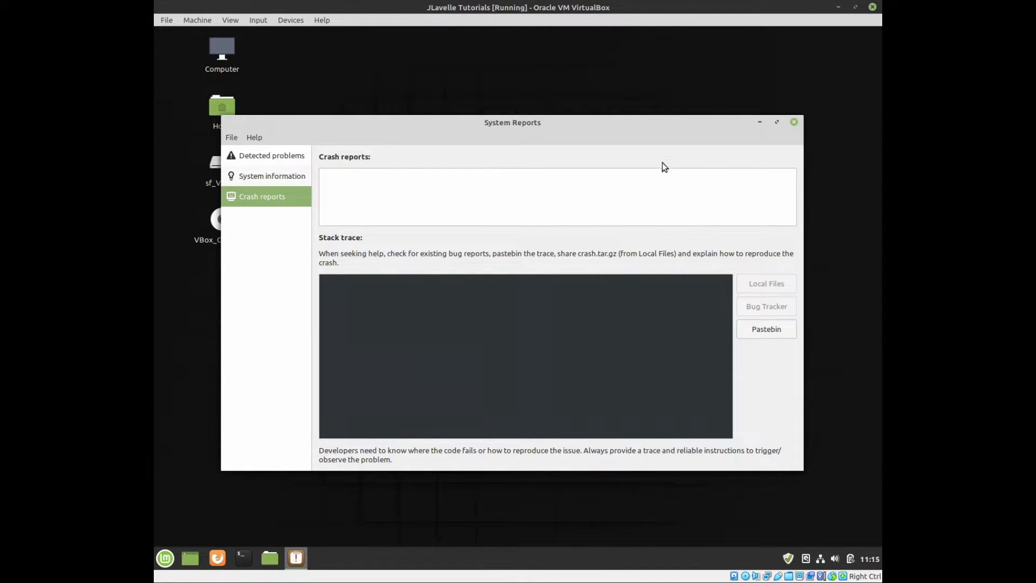
{"action": "left_click", "coordinate": [795, 122]}
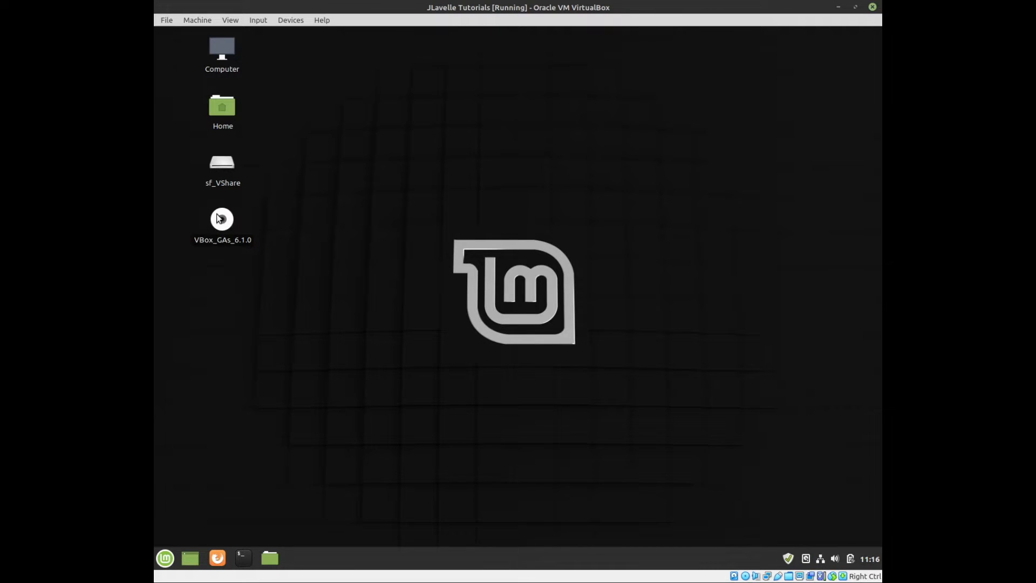
Look at the wired network options and the sound volume options available from the desktop panel, dismissing each
{"action": "left_click", "coordinate": [822, 557]}
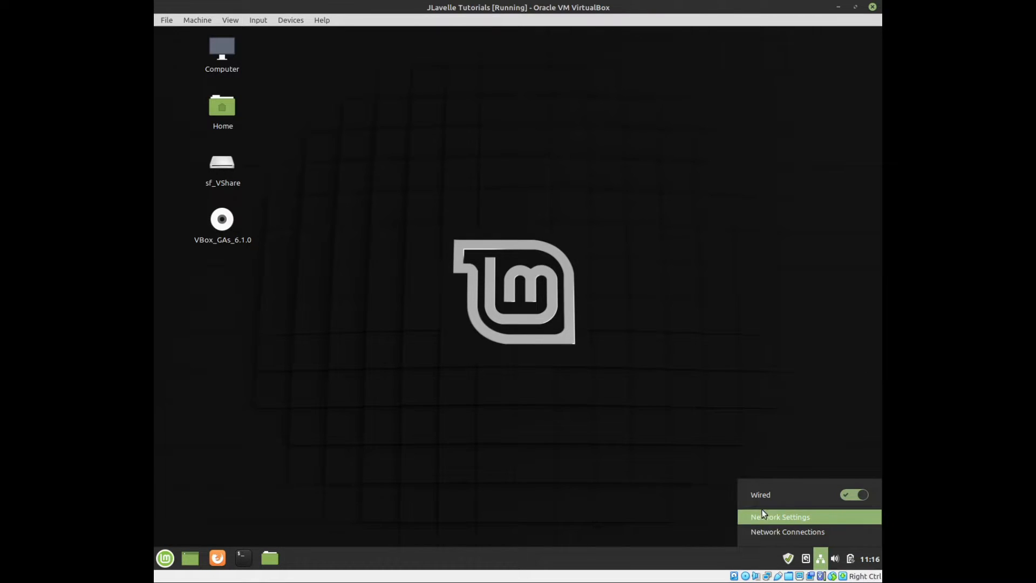
{"action": "left_click", "coordinate": [699, 495]}
{"action": "left_click", "coordinate": [836, 560]}
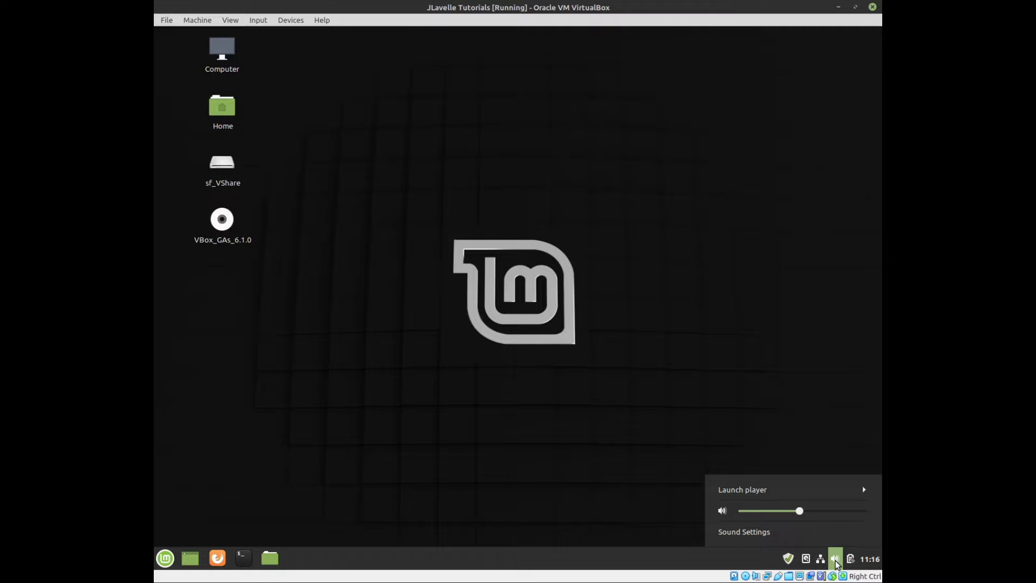
{"action": "left_click", "coordinate": [601, 479]}
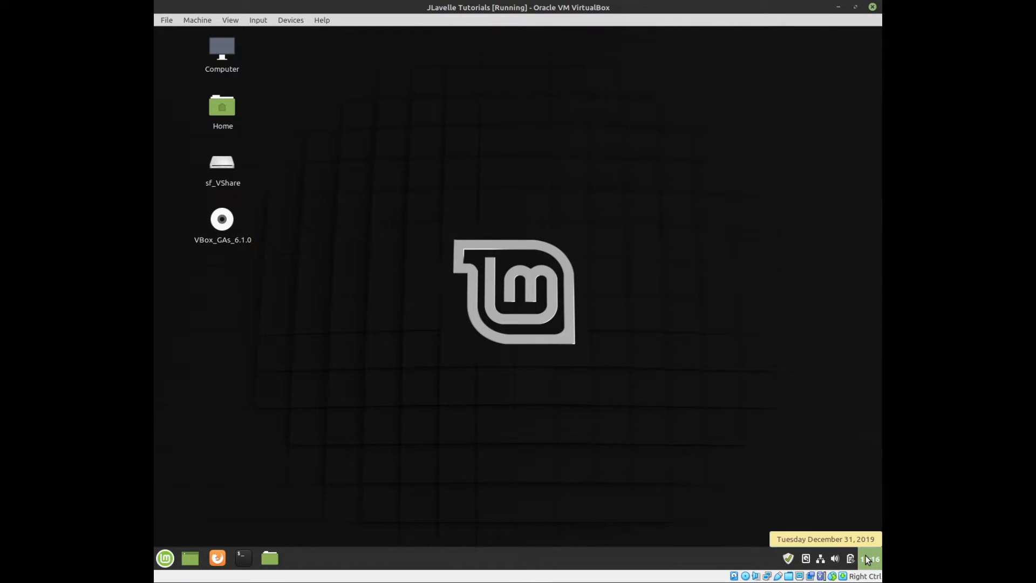
Search the application menu for "times" and for "xed", clearing the search after each
{"action": "left_click", "coordinate": [166, 562]}
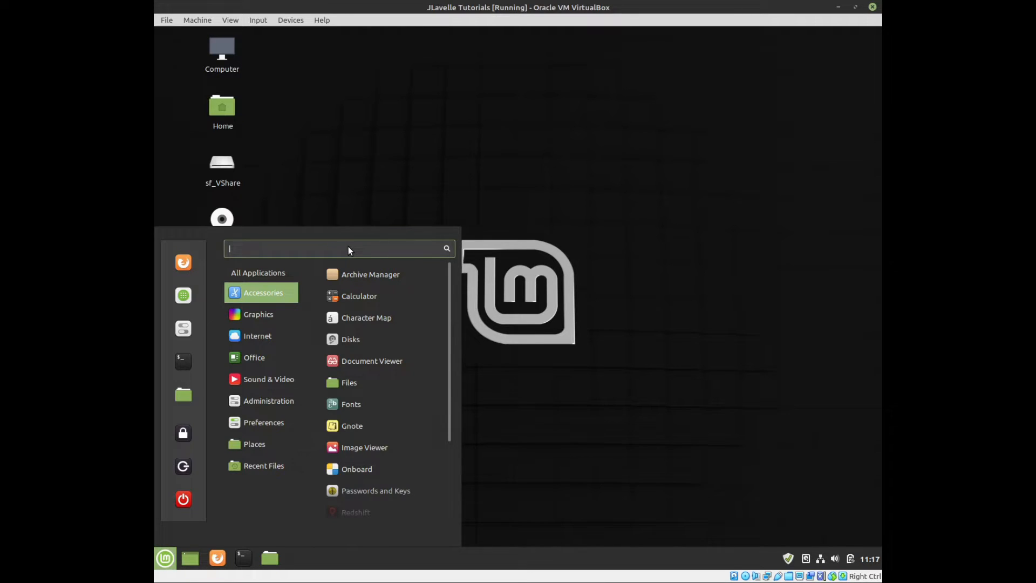
{"action": "type", "text": "times"}
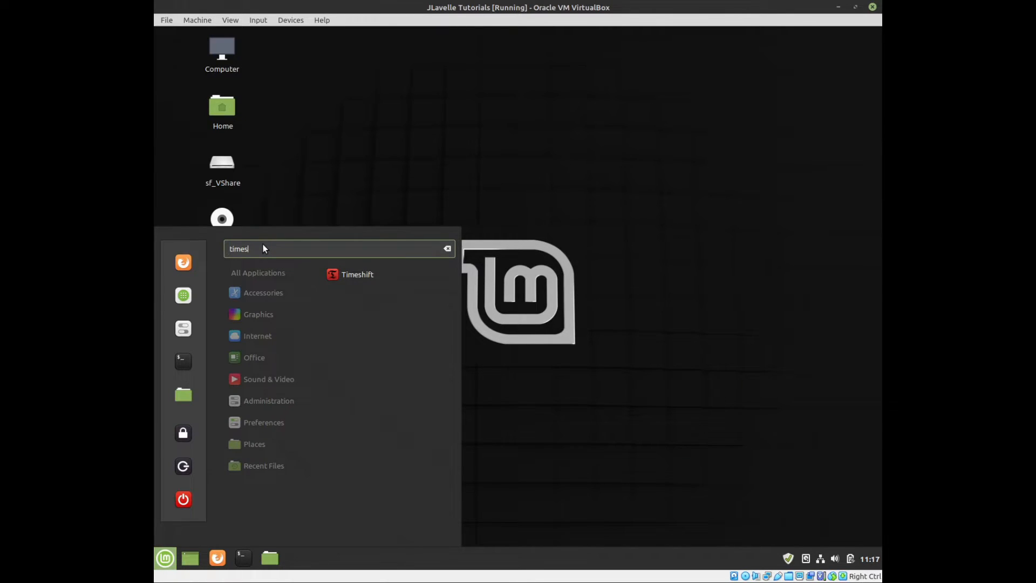
{"action": "key", "text": "BackSpace"}
{"action": "key", "text": "BackSpace"}
{"action": "key", "text": "BackSpace"}
{"action": "key", "text": "BackSpace"}
{"action": "key", "text": "BackSpace"}
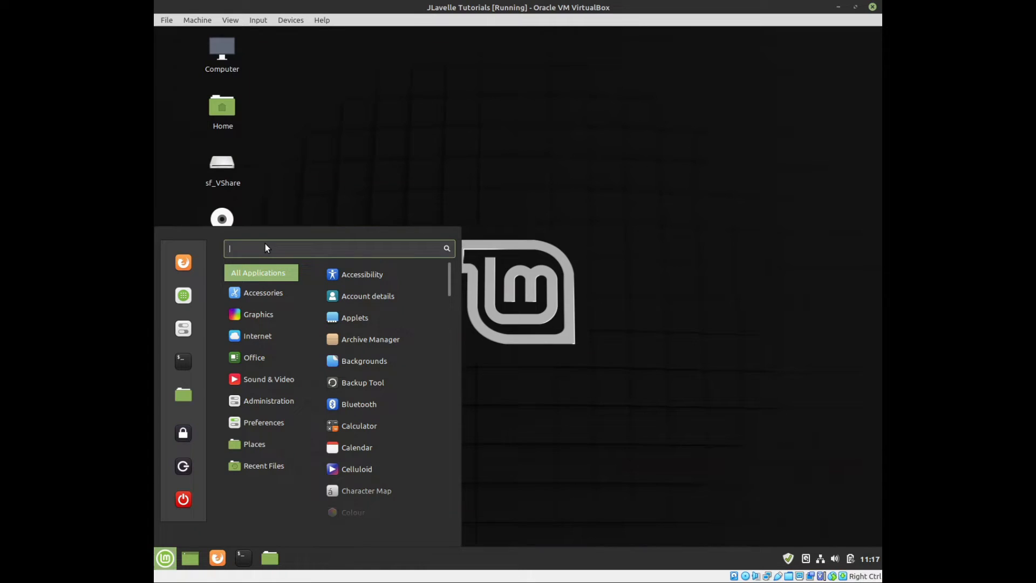
{"action": "type", "text": "xed"}
{"action": "key", "text": "BackSpace"}
{"action": "key", "text": "BackSpace"}
{"action": "key", "text": "BackSpace"}
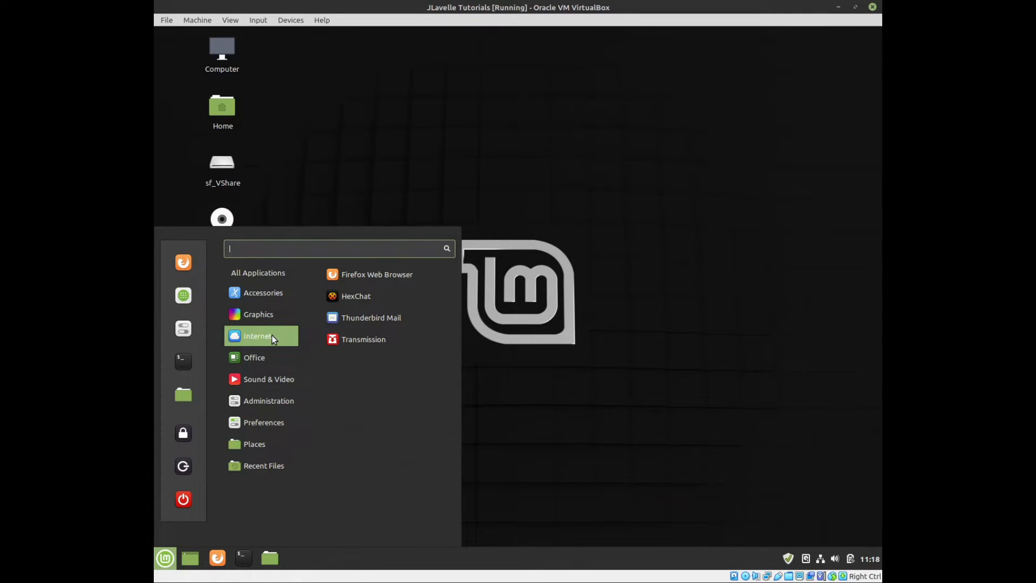
Look through the applications in the Office, Sound & Video, Administration and Preferences categories of the application menu
{"action": "mouse_move", "coordinate": [262, 360]}
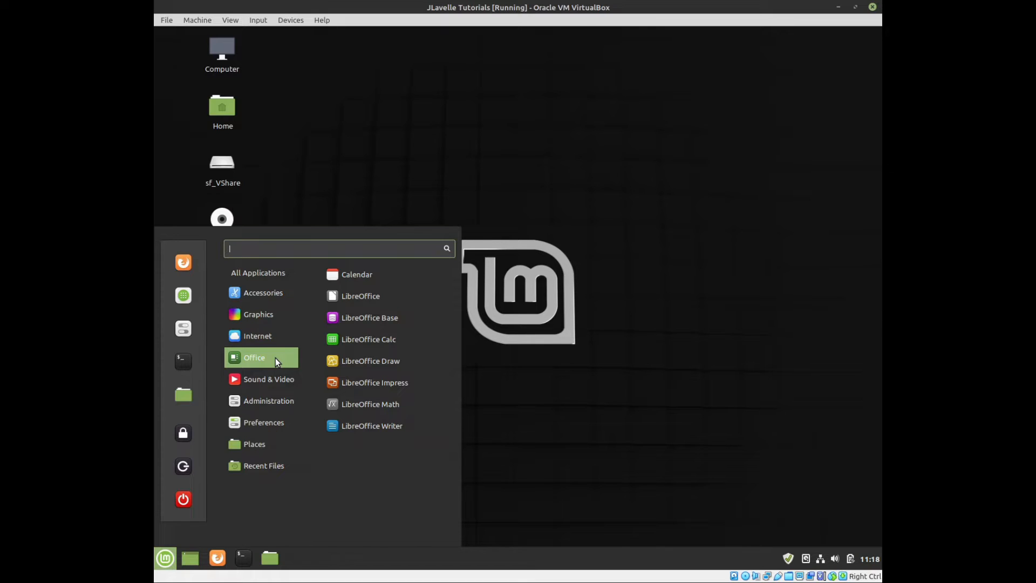
{"action": "mouse_move", "coordinate": [255, 387]}
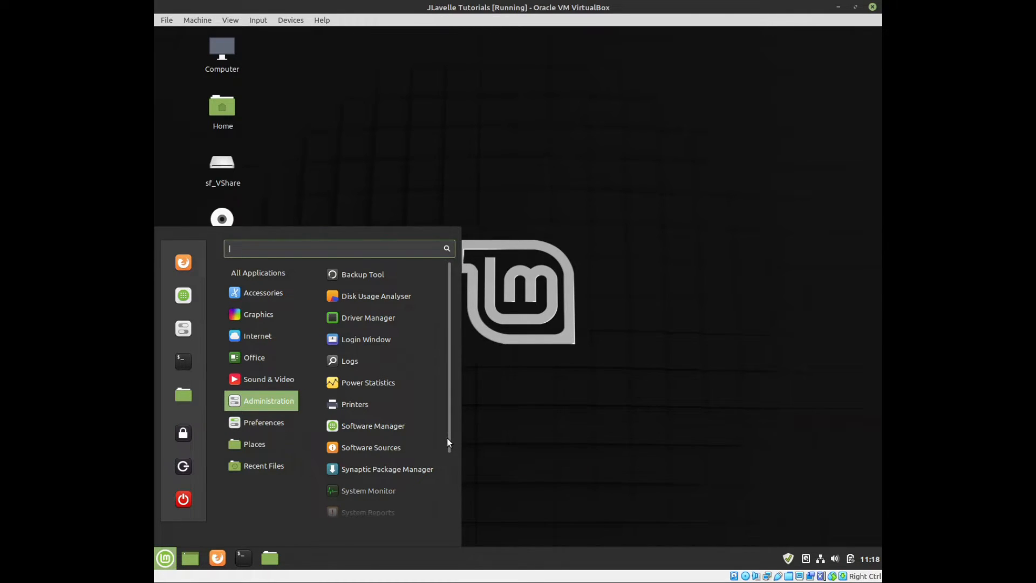
{"action": "left_click_drag", "start_coordinate": [447, 438], "coordinate": [448, 512]}
{"action": "scroll", "coordinate": [454, 533], "scroll_direction": "up", "scroll_amount": 4}
{"action": "scroll", "coordinate": [455, 447], "scroll_direction": "down", "scroll_amount": 4}
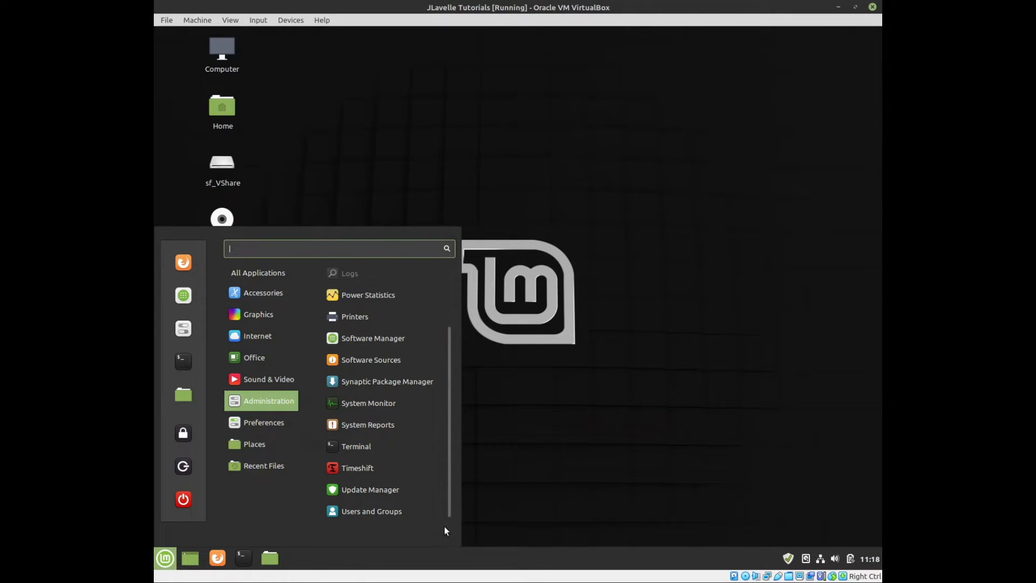
{"action": "scroll", "coordinate": [458, 485], "scroll_direction": "up", "scroll_amount": 4}
{"action": "scroll", "coordinate": [448, 518], "scroll_direction": "down", "scroll_amount": 4}
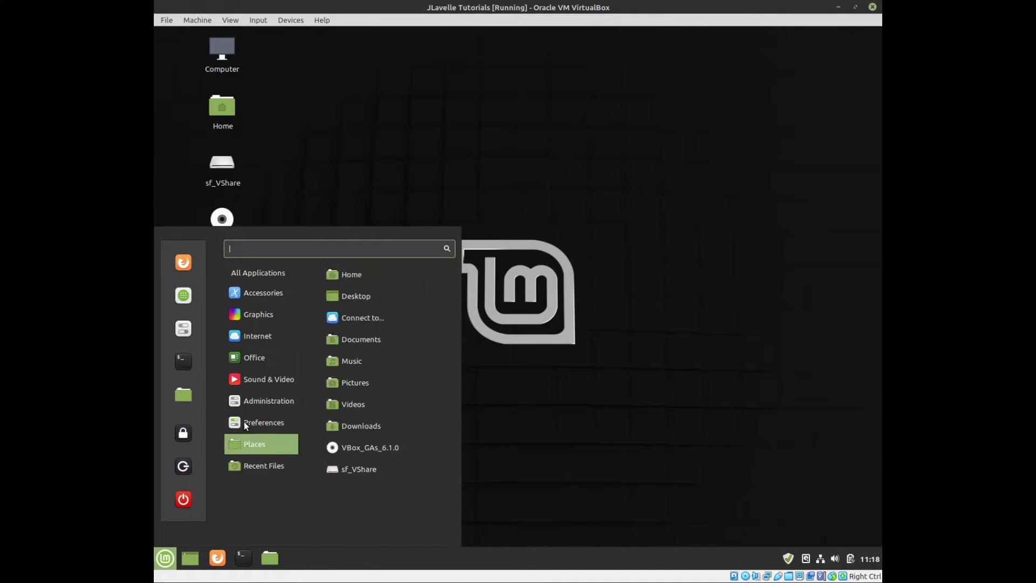
{"action": "mouse_move", "coordinate": [244, 421]}
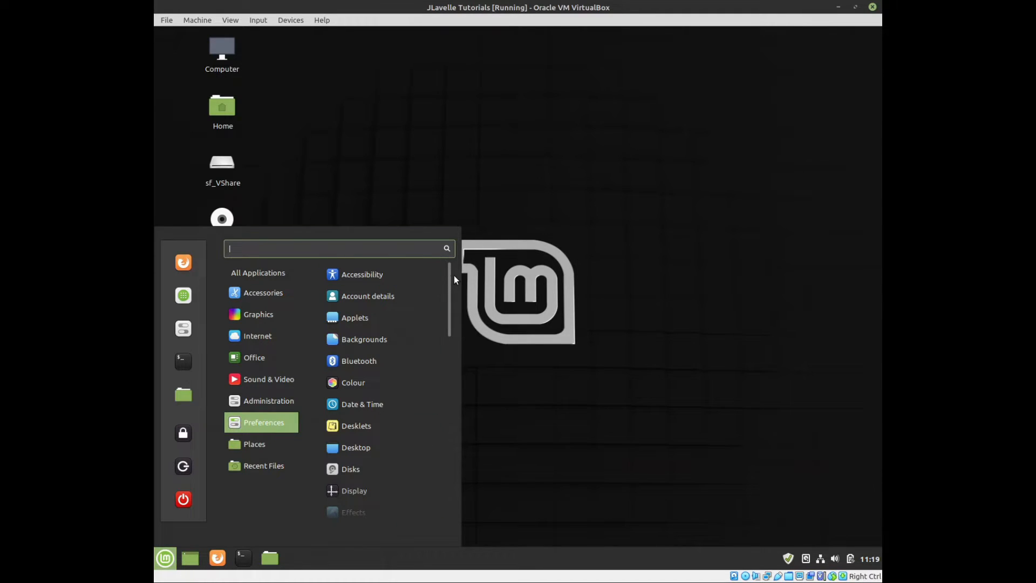
{"action": "left_click_drag", "start_coordinate": [455, 279], "coordinate": [445, 255]}
Open the Themes page of System Settings and set the window borders to Mint-Y-Dark
{"action": "left_click", "coordinate": [180, 331]}
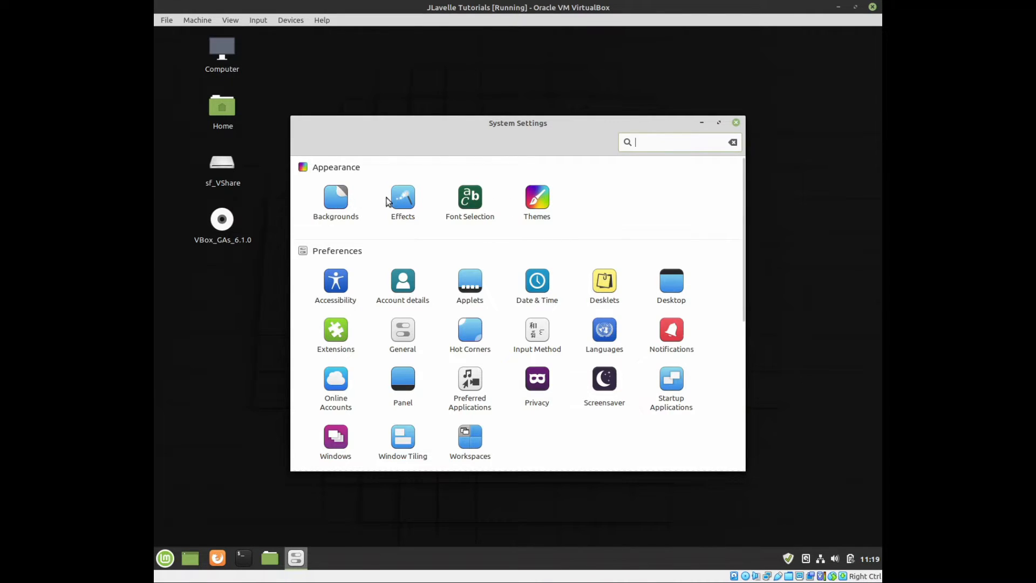
{"action": "left_click", "coordinate": [542, 197]}
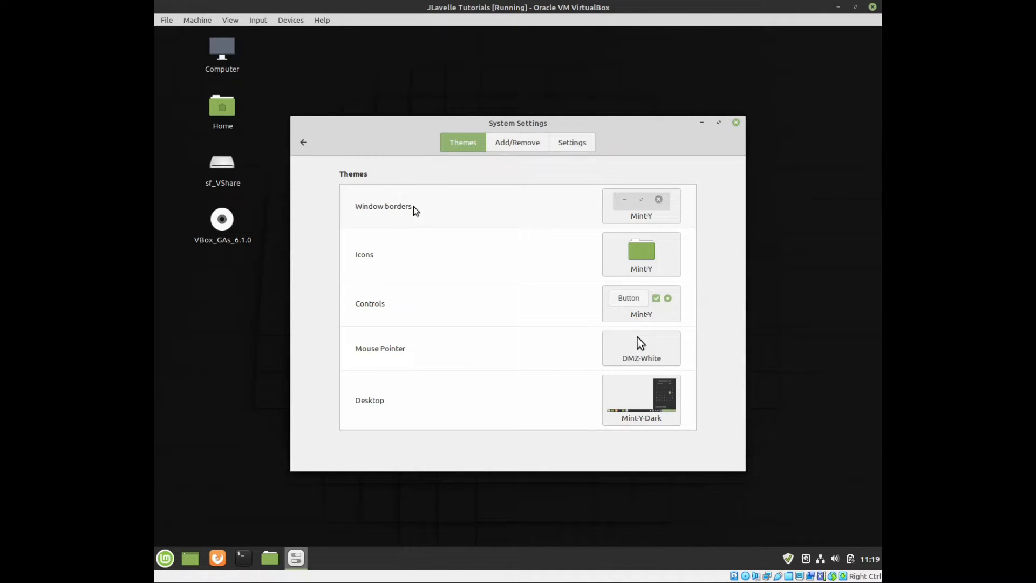
{"action": "left_click", "coordinate": [643, 207]}
{"action": "left_click", "coordinate": [846, 204]}
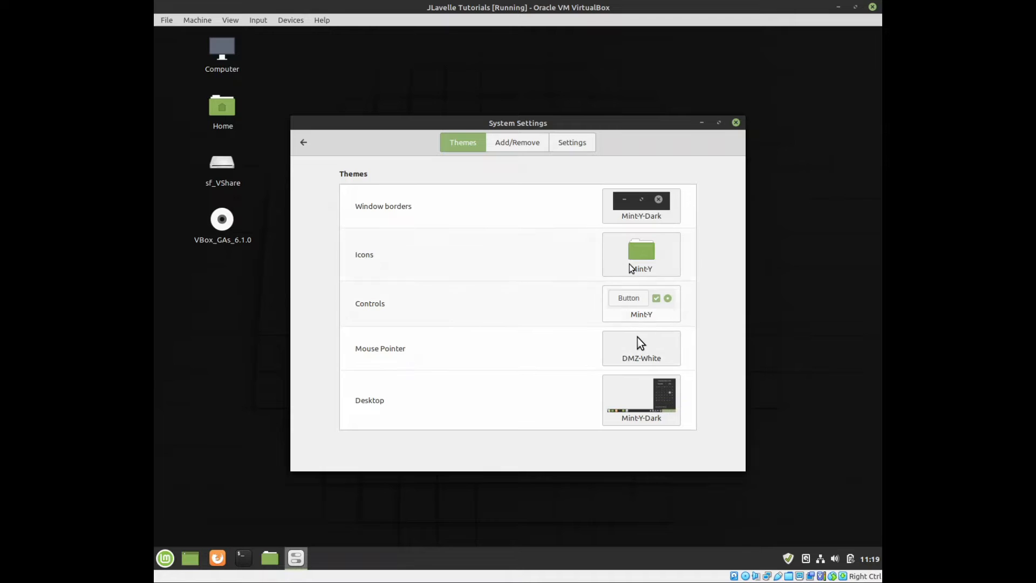
Try the Mint-Y-Dark theme for the controls and switch them back to Mint-Y
{"action": "left_click", "coordinate": [654, 300]}
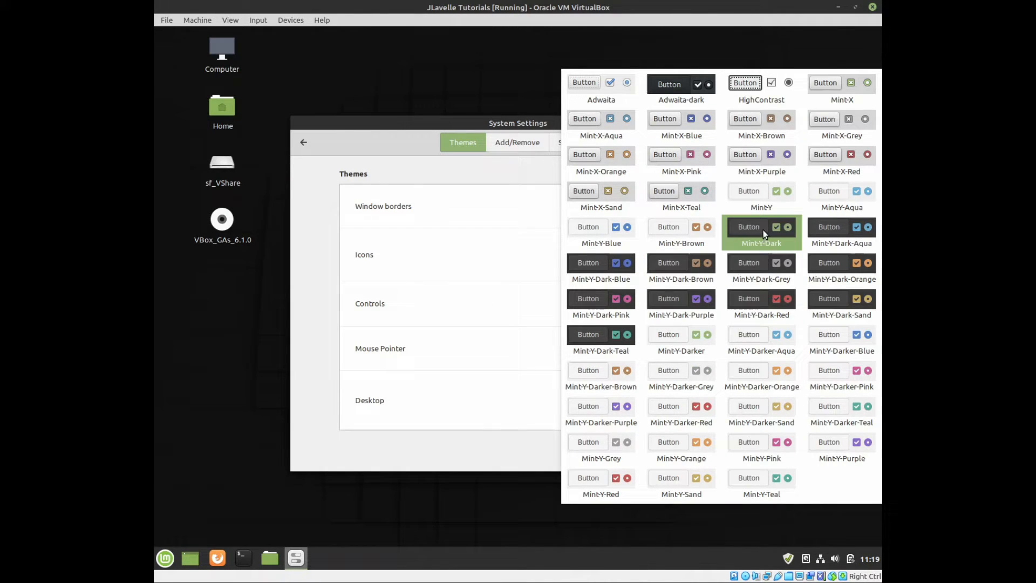
{"action": "left_click", "coordinate": [764, 230]}
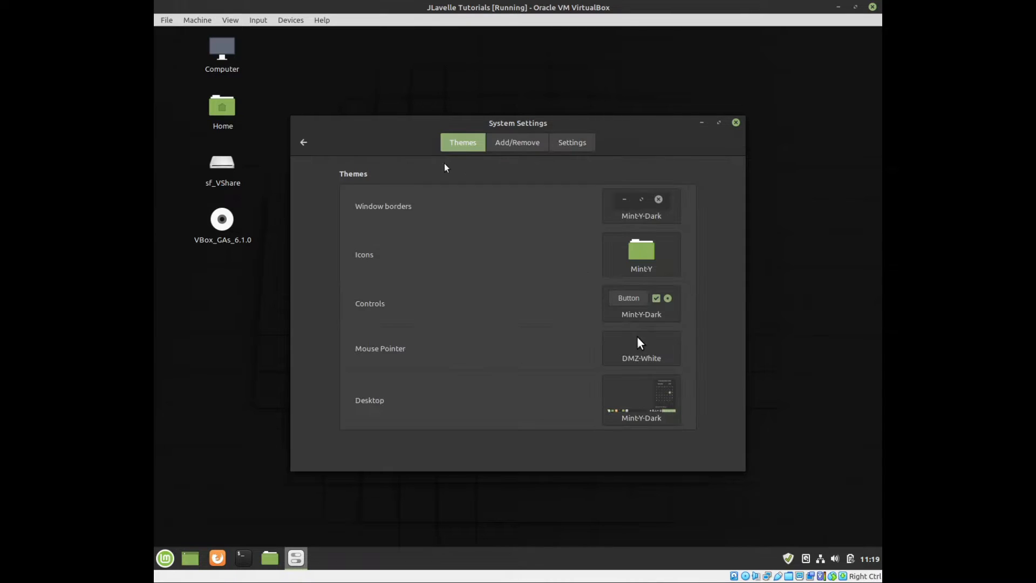
{"action": "left_click", "coordinate": [659, 317]}
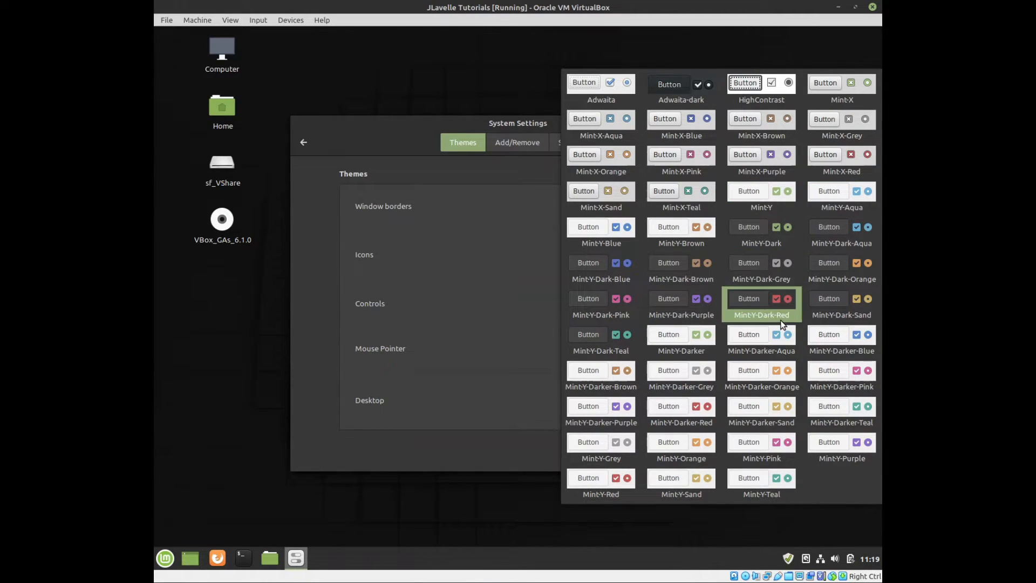
{"action": "left_click", "coordinate": [762, 196]}
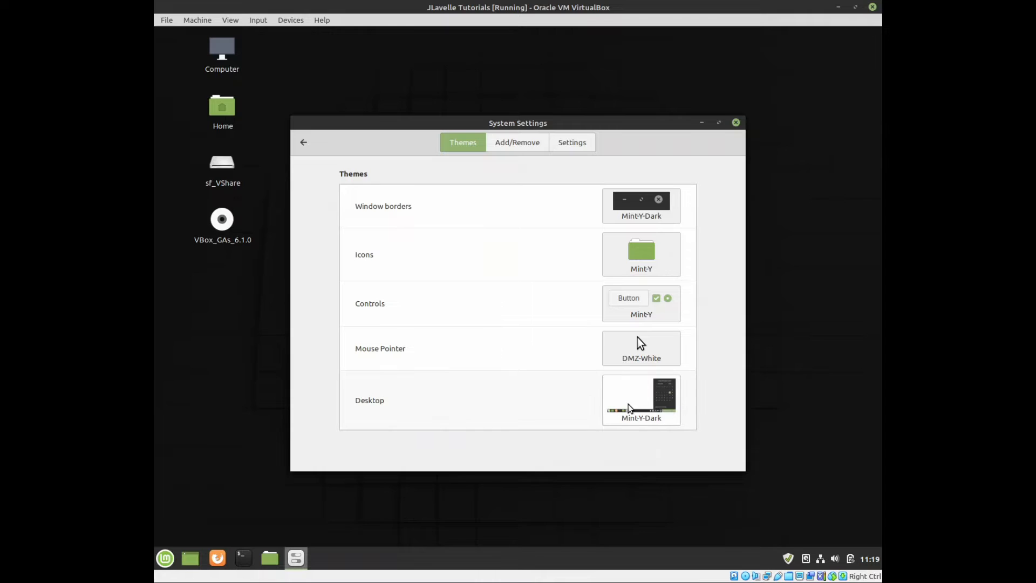
View the theme download page and the miscellaneous and scrollbar options, and return to the System Settings overview
{"action": "left_click", "coordinate": [512, 143]}
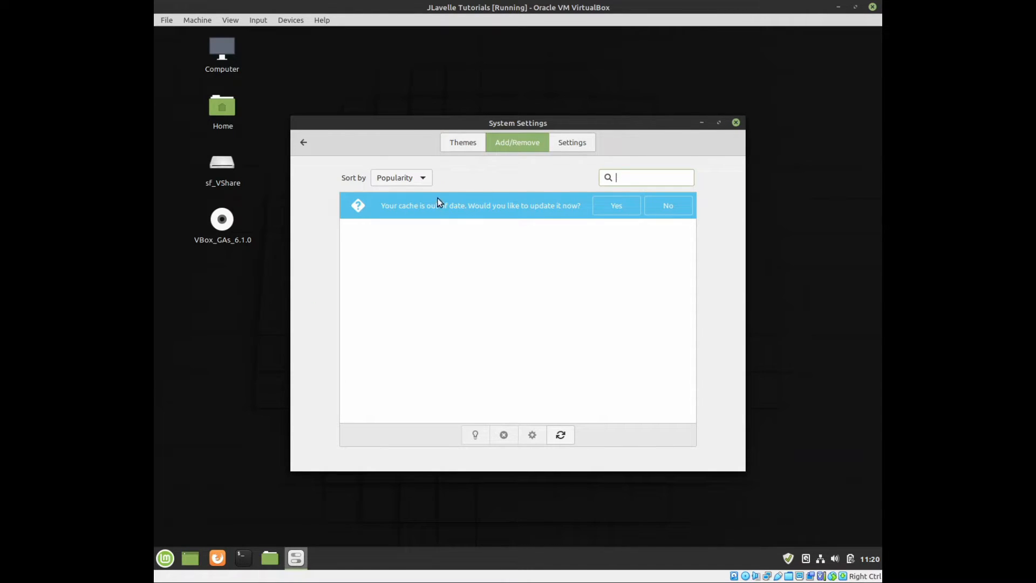
{"action": "left_click", "coordinate": [571, 144]}
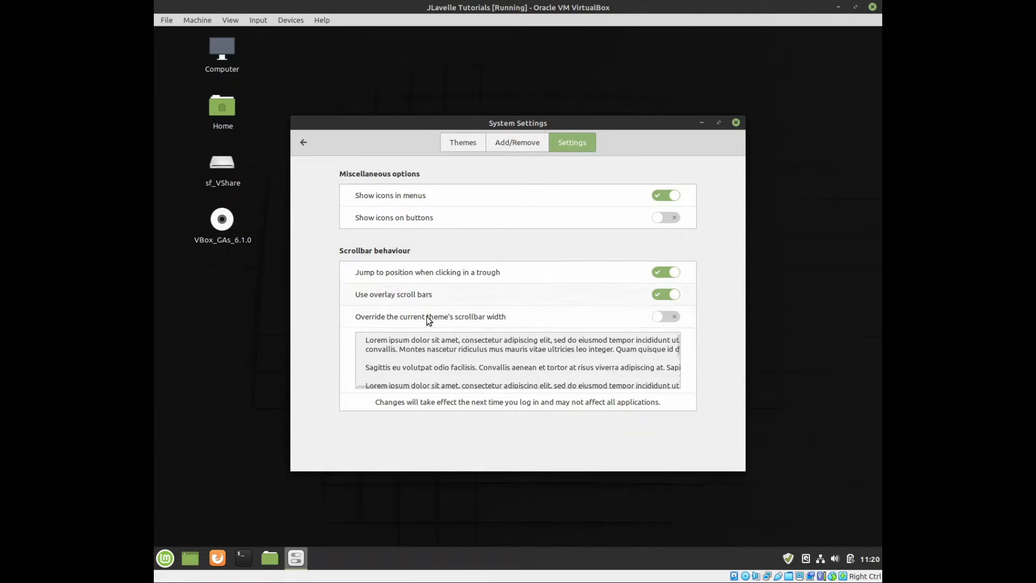
{"action": "left_click", "coordinate": [309, 146]}
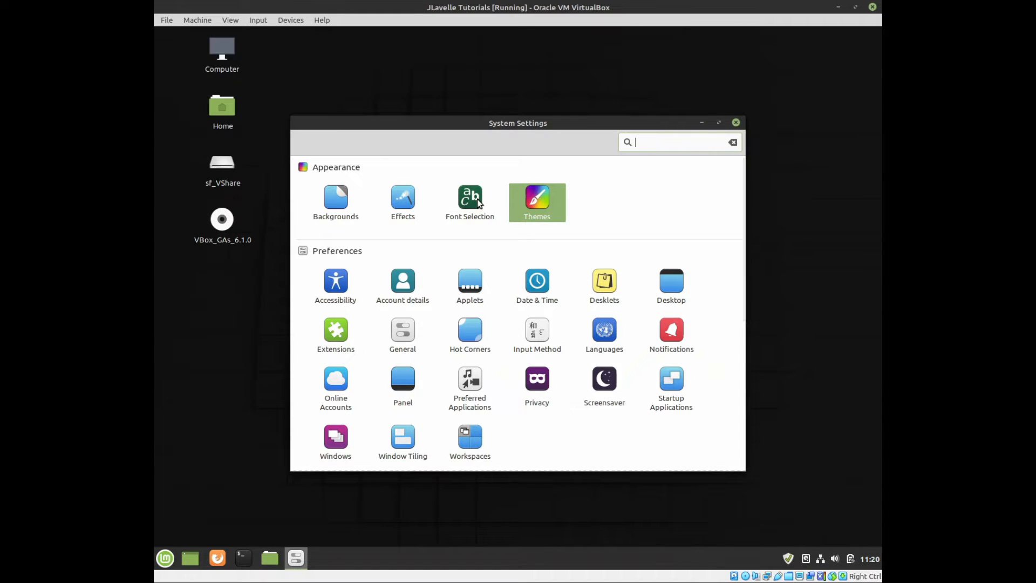
Open the Backgrounds settings and look through the pictures in the Tara collection
{"action": "left_click", "coordinate": [342, 203]}
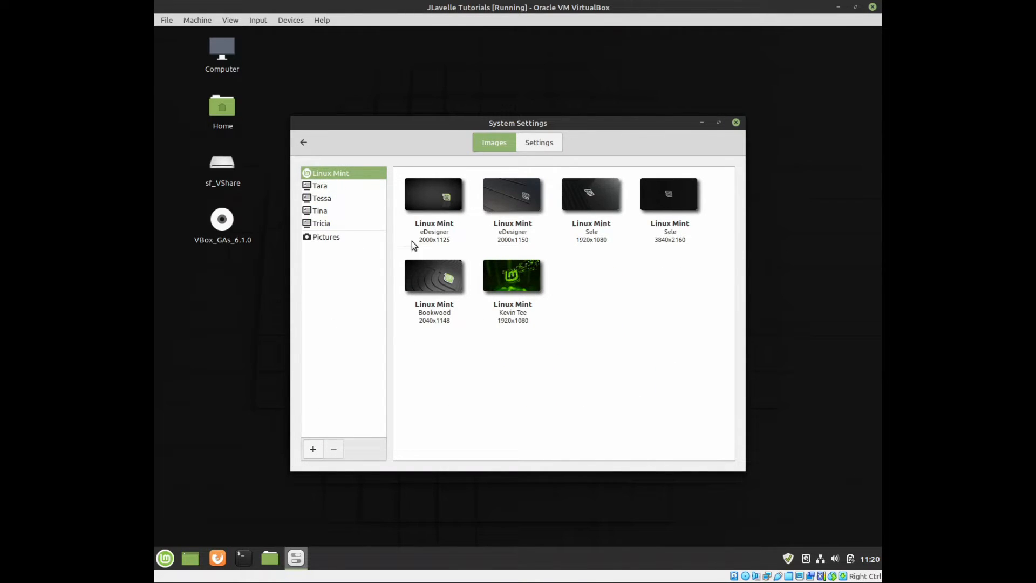
{"action": "left_click", "coordinate": [322, 188]}
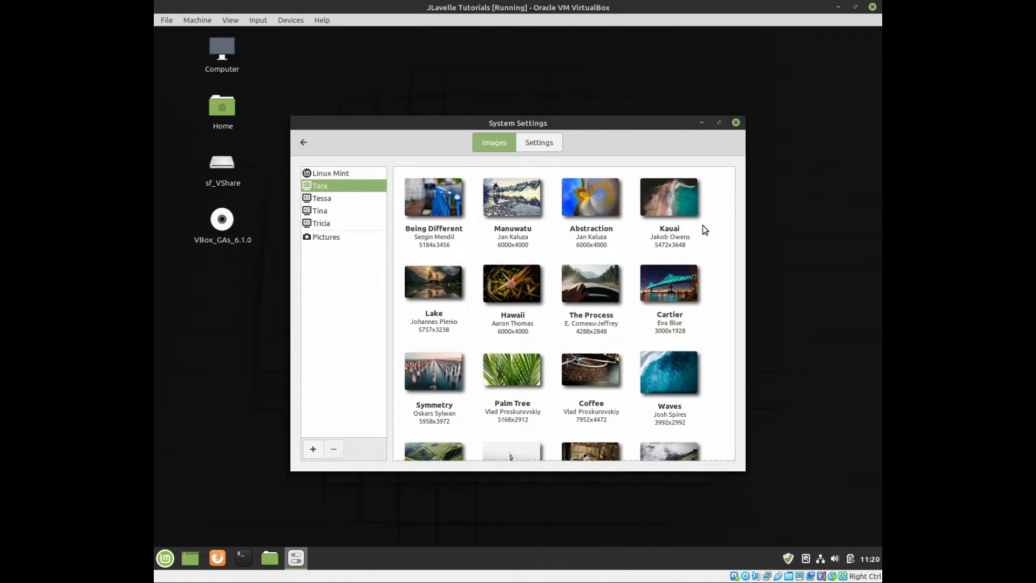
{"action": "scroll", "coordinate": [703, 225], "scroll_direction": "down", "scroll_amount": 4}
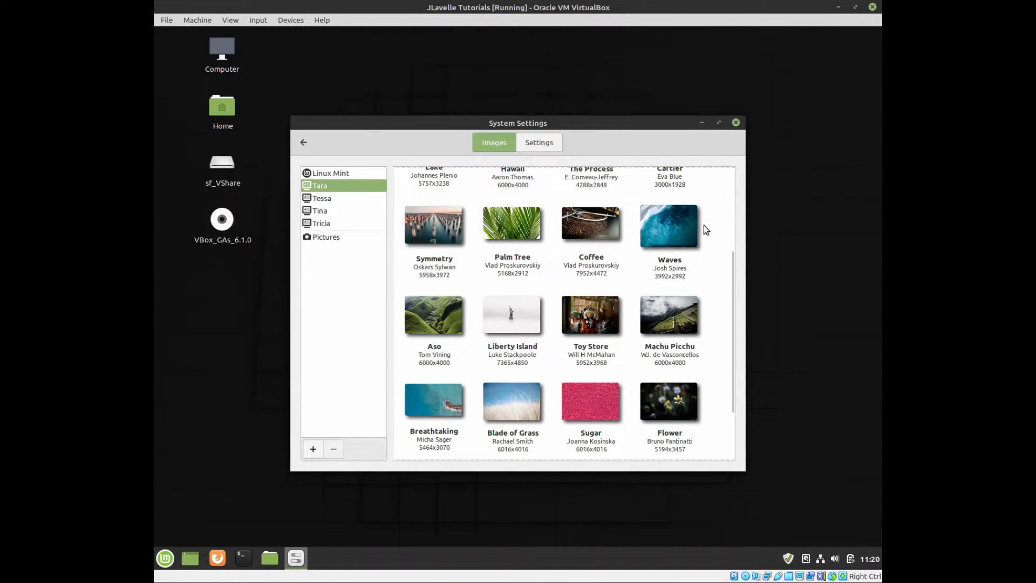
Apply the Coast picture from the Tessa collection as the desktop background
{"action": "left_click", "coordinate": [322, 197]}
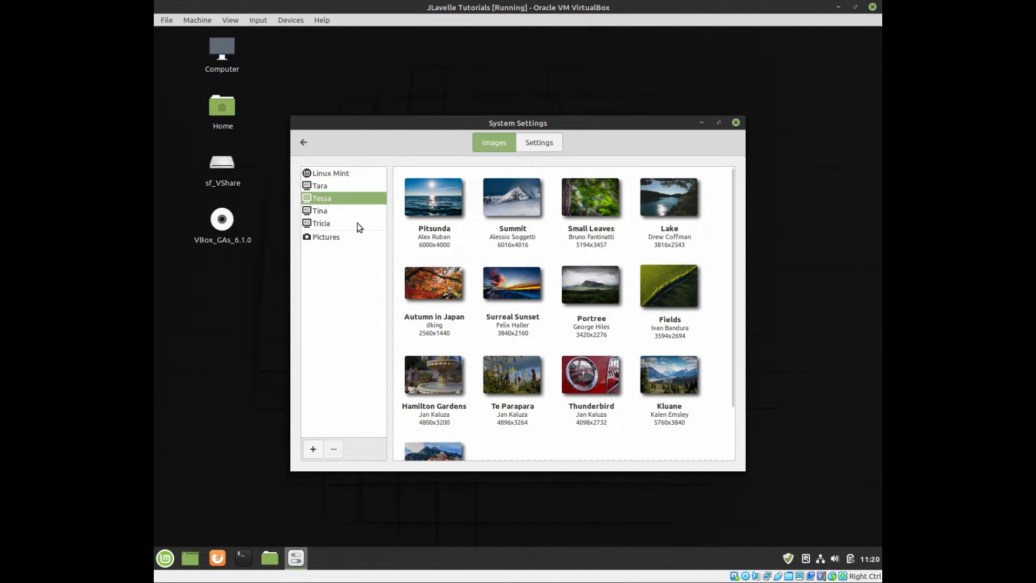
{"action": "scroll", "coordinate": [671, 316], "scroll_direction": "down", "scroll_amount": 4}
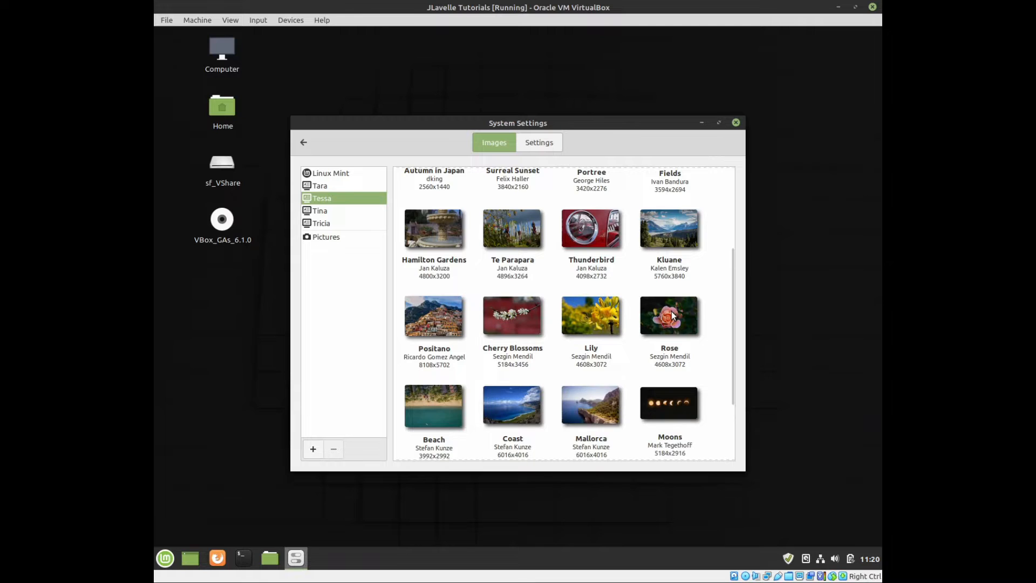
{"action": "left_click", "coordinate": [503, 402]}
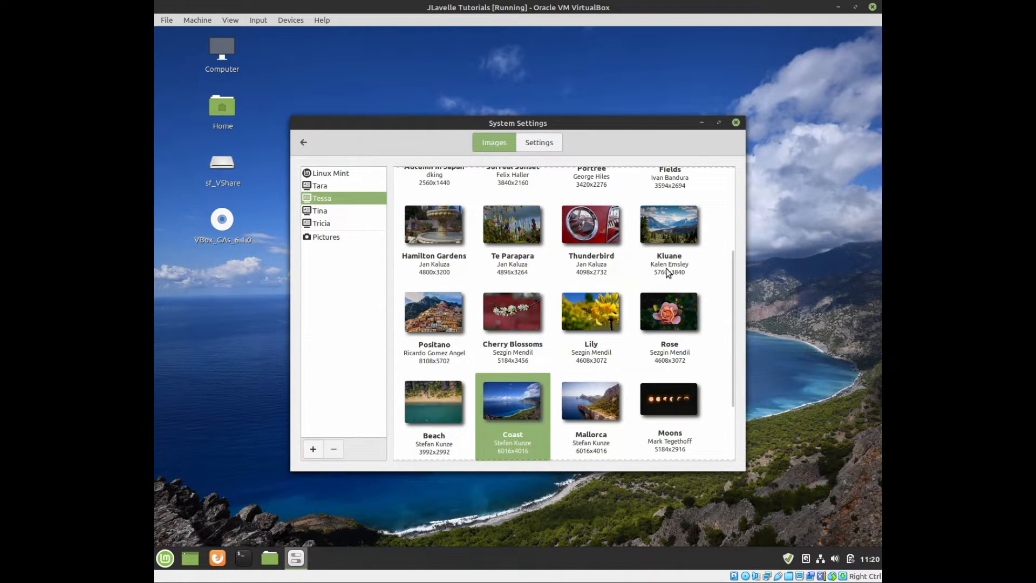
Set the Waves picture from the Tara collection as desktop background, view the background options and return to the settings overview
{"action": "left_click", "coordinate": [323, 186]}
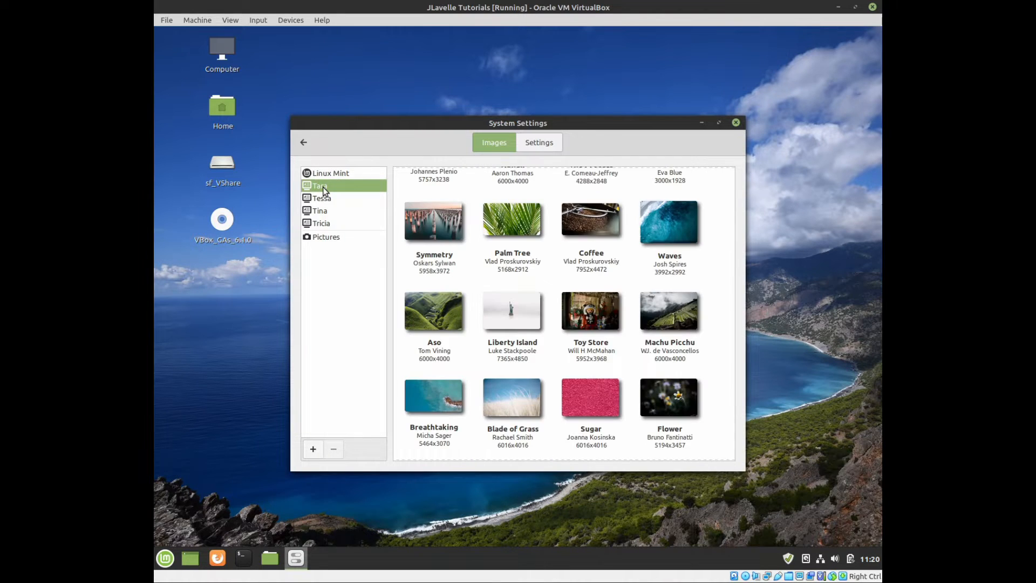
{"action": "left_click", "coordinate": [674, 224]}
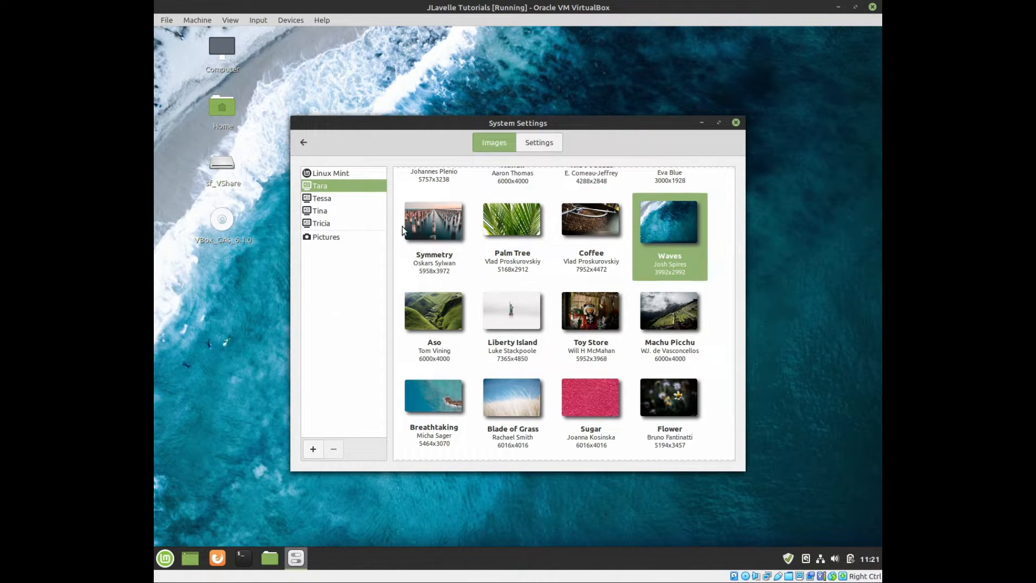
{"action": "left_click", "coordinate": [541, 146]}
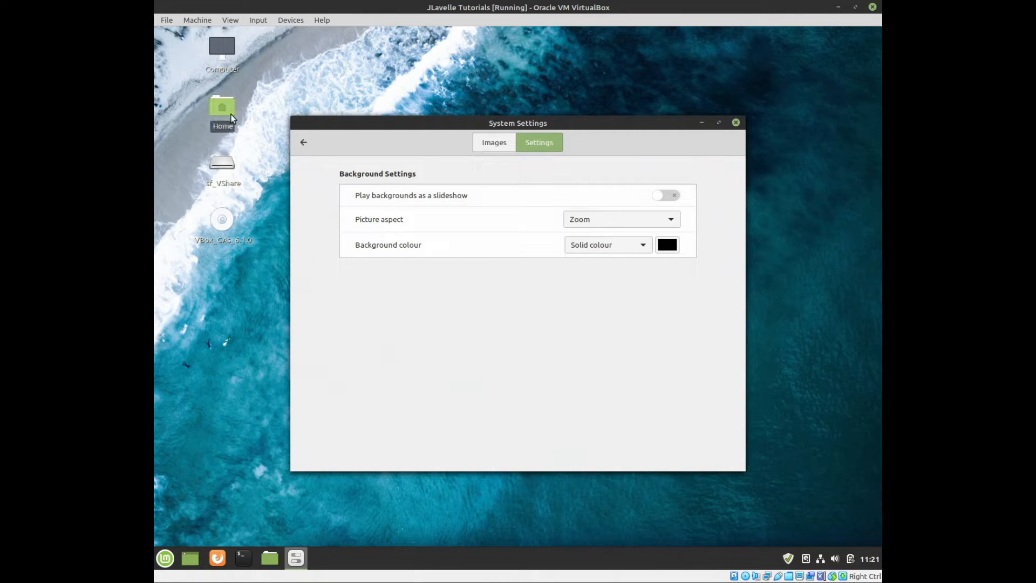
{"action": "left_click", "coordinate": [302, 142]}
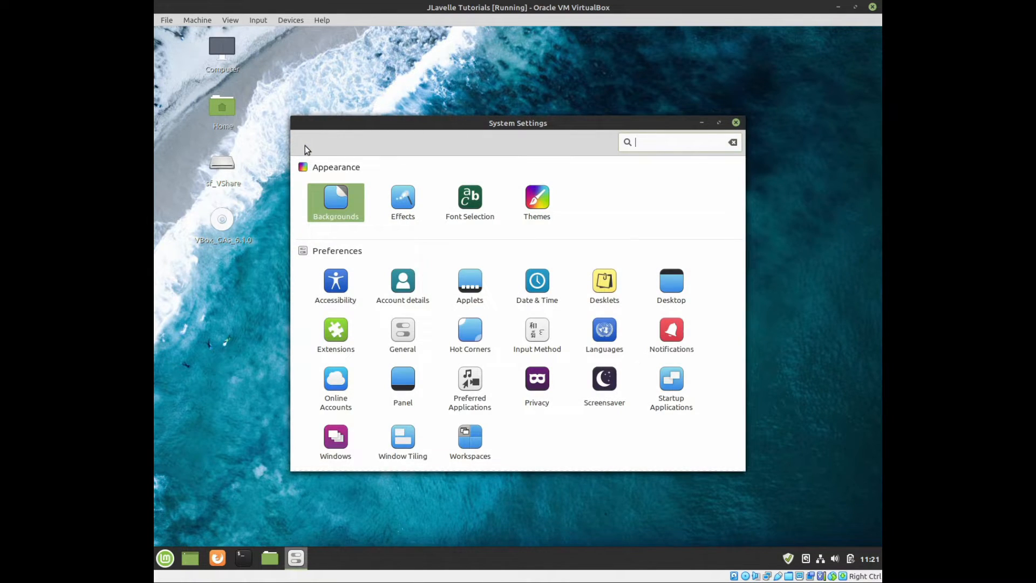
Look at the Effects settings and the Account details page, returning to the settings overview after each
{"action": "left_click", "coordinate": [409, 201]}
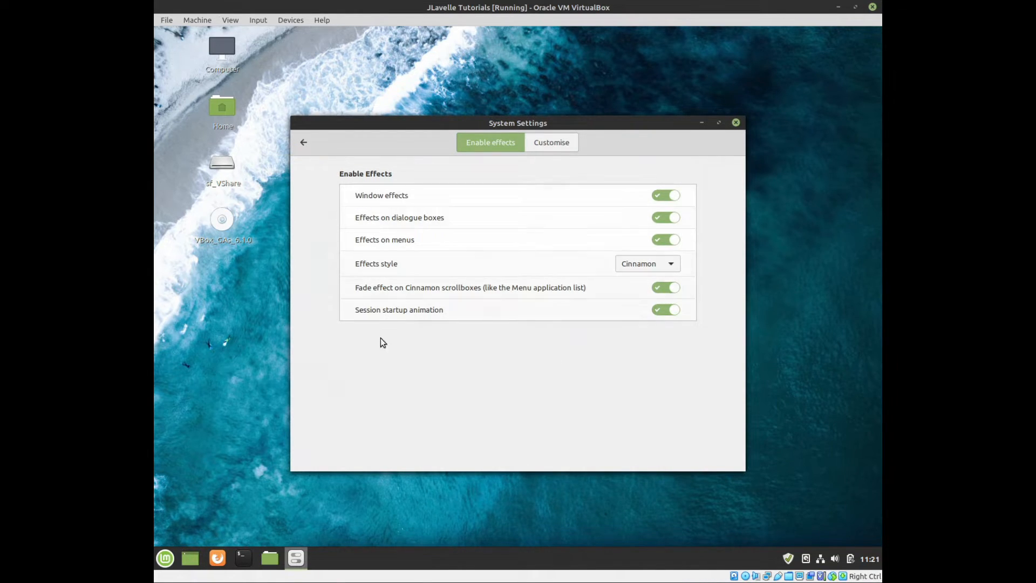
{"action": "left_click", "coordinate": [304, 143]}
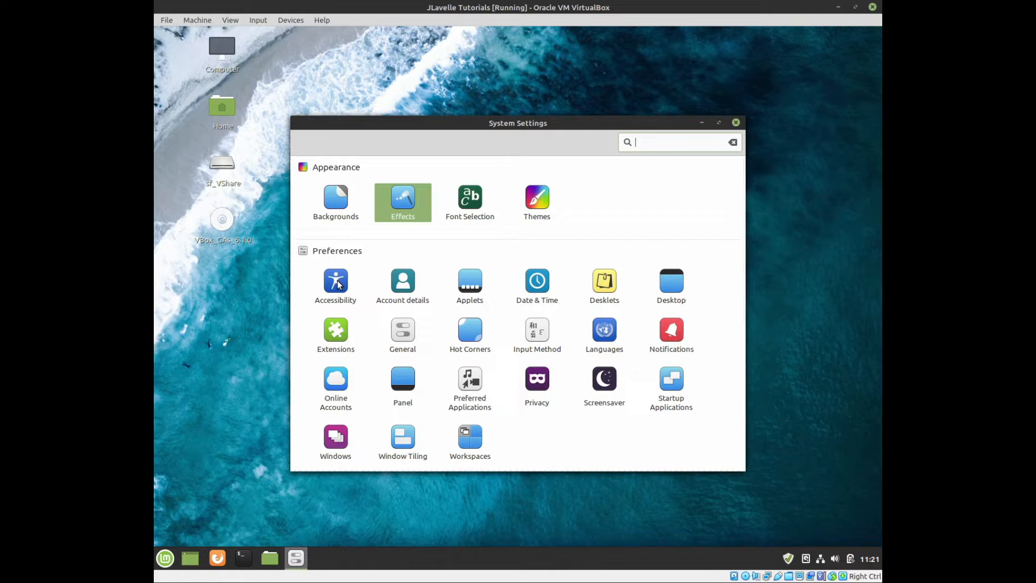
{"action": "left_click", "coordinate": [414, 282]}
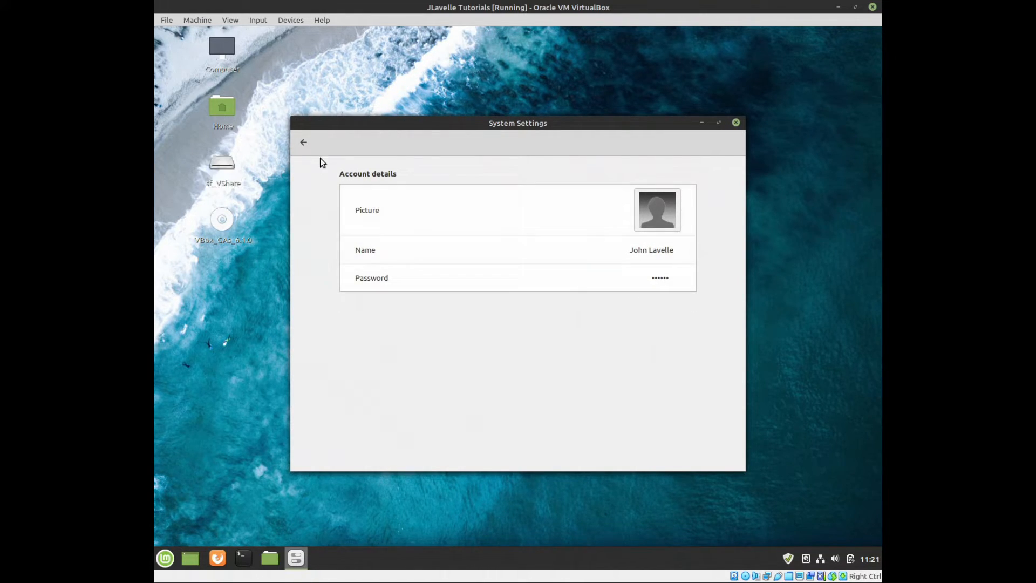
{"action": "left_click", "coordinate": [303, 143]}
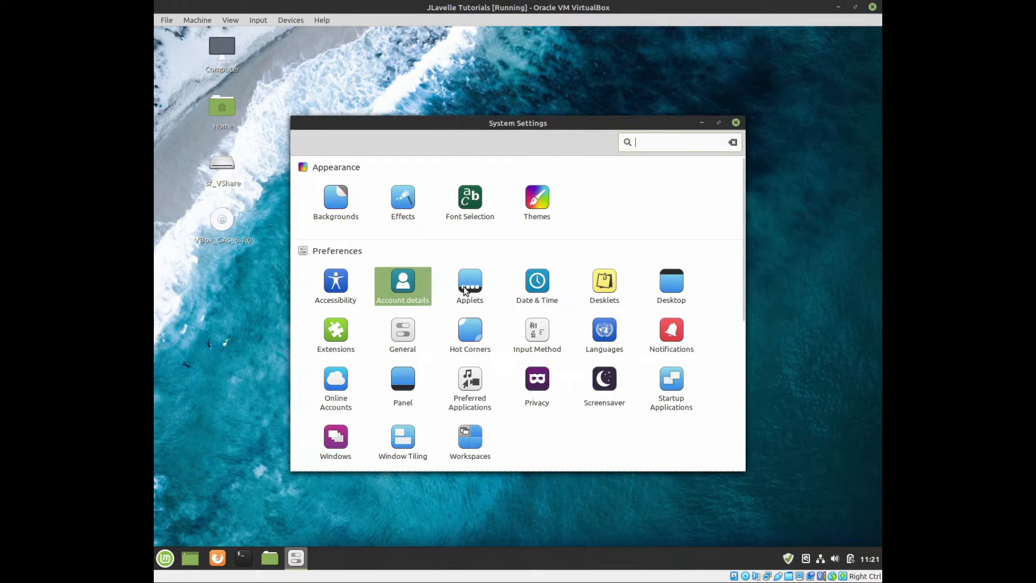
Look through the list of installed applets in the Applets settings and return to the settings overview
{"action": "left_click", "coordinate": [464, 286]}
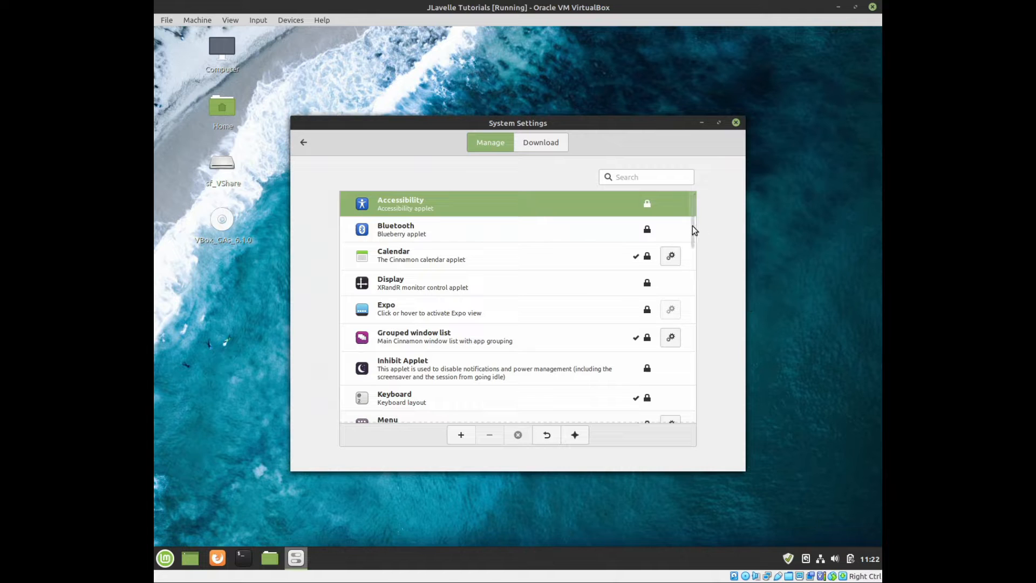
{"action": "left_click_drag", "start_coordinate": [697, 235], "coordinate": [607, 151]}
{"action": "left_click", "coordinate": [308, 144]}
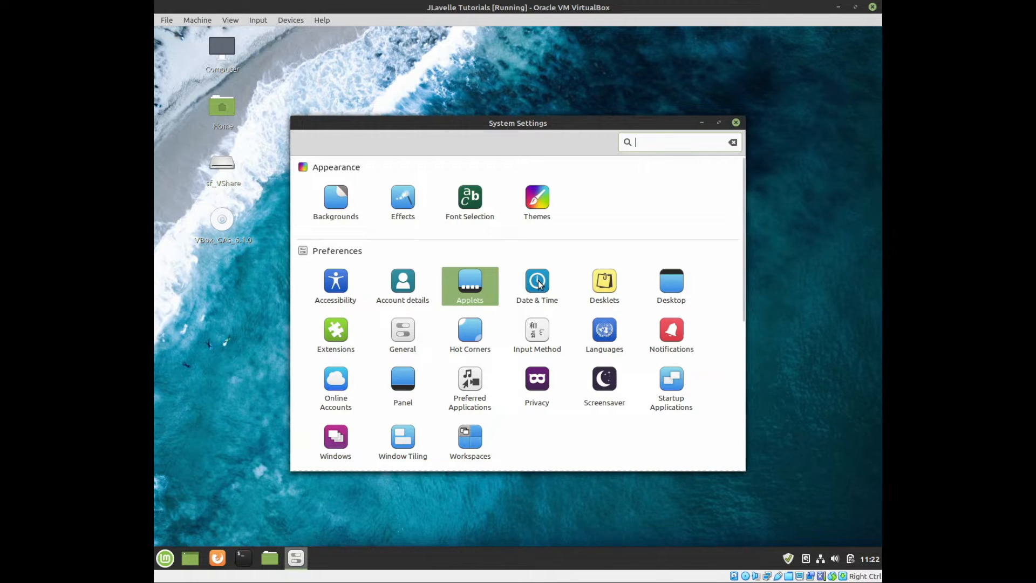
Look at the Date & Time and Desklets settings, returning to the settings overview after each
{"action": "left_click", "coordinate": [538, 283]}
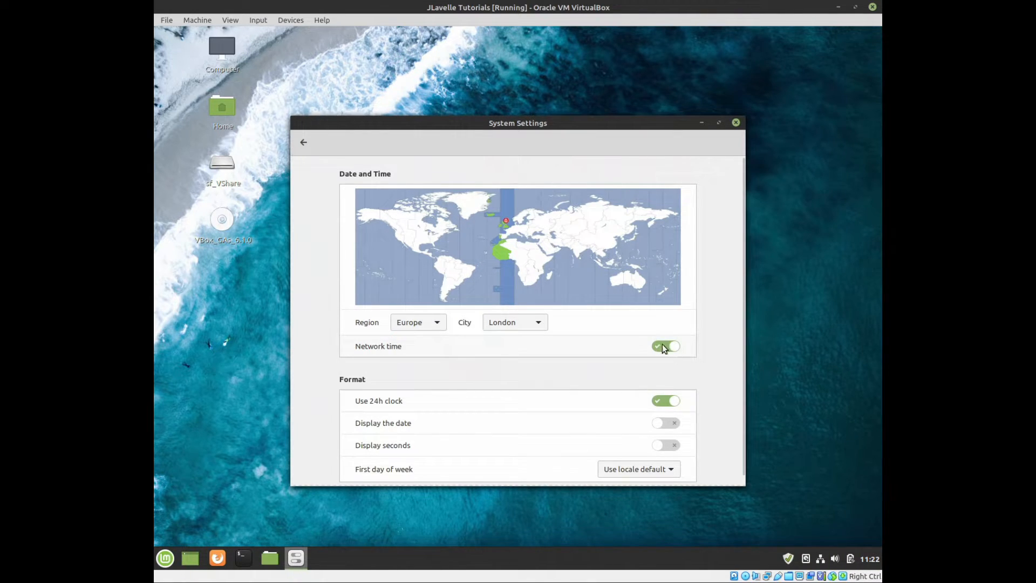
{"action": "left_click", "coordinate": [303, 143]}
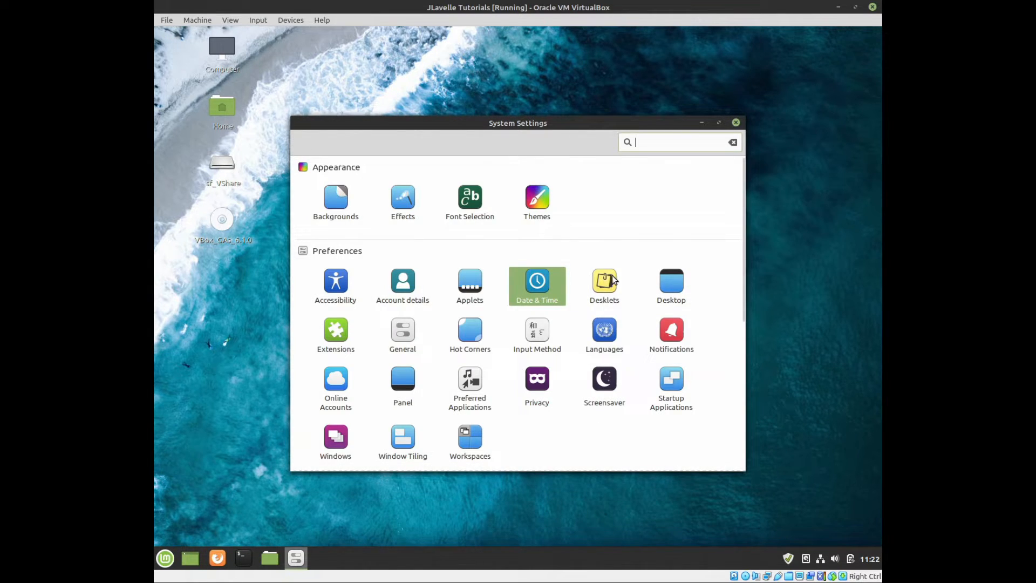
{"action": "left_click", "coordinate": [614, 279]}
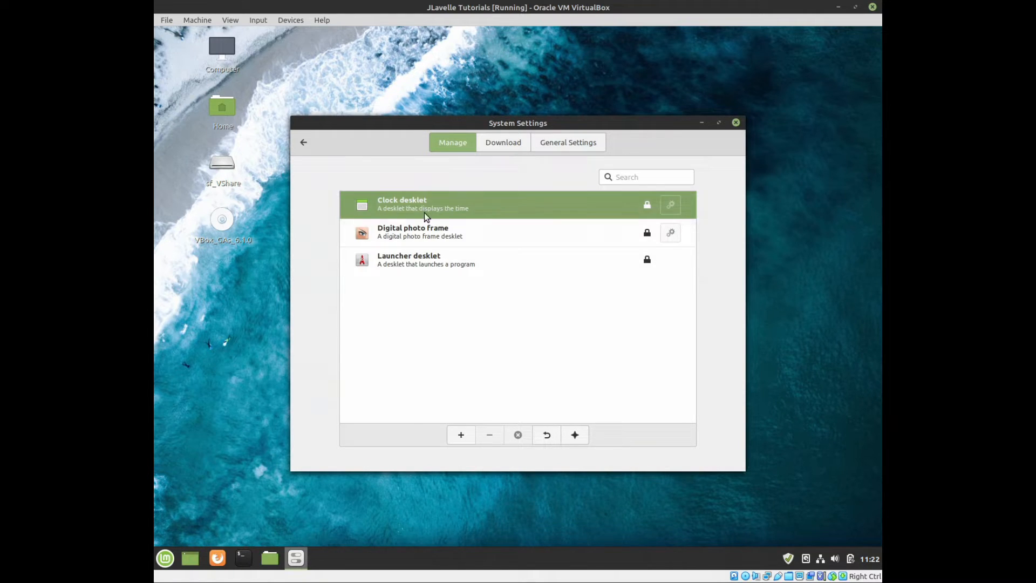
{"action": "left_click", "coordinate": [303, 142]}
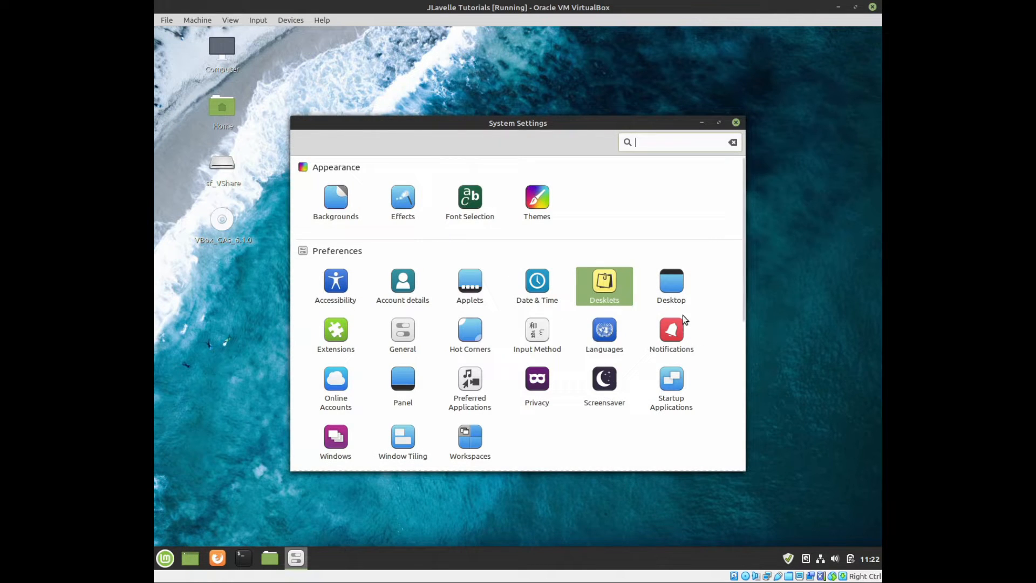
Hide the Mounted Drives icons from the desktop in the Desktop settings and return to the settings overview
{"action": "double_click", "coordinate": [669, 286]}
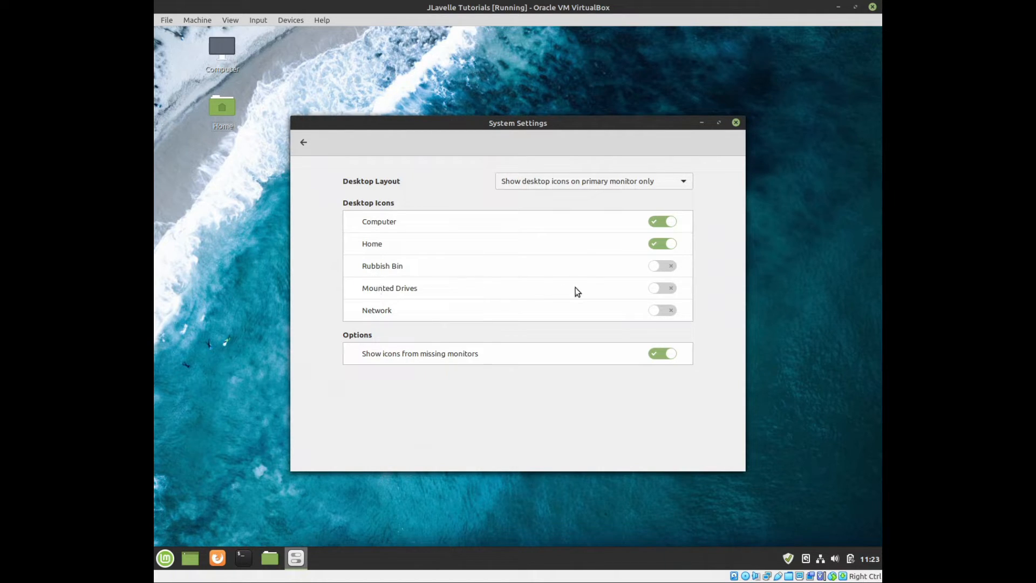
{"action": "left_click", "coordinate": [671, 291]}
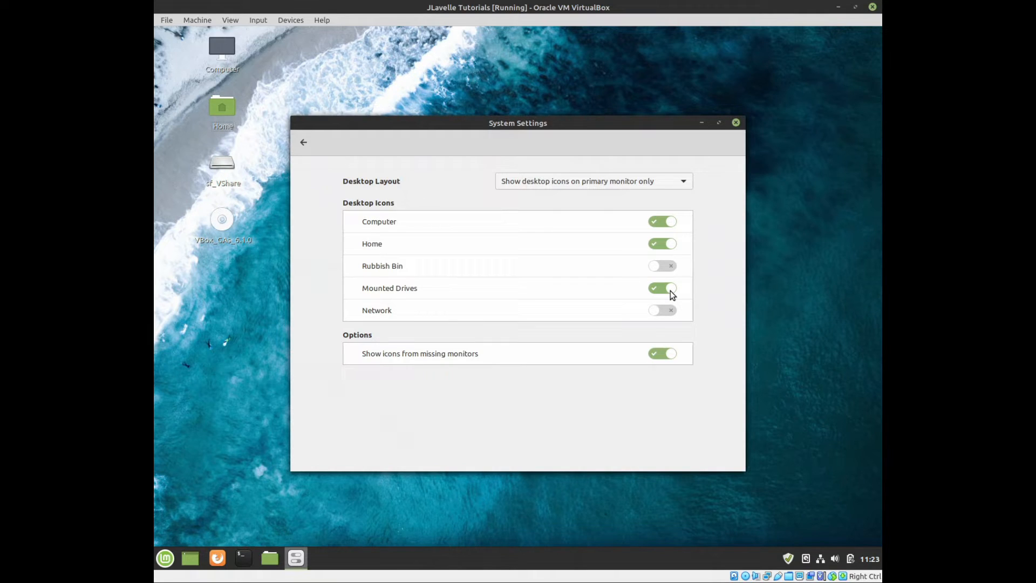
{"action": "left_click", "coordinate": [659, 294]}
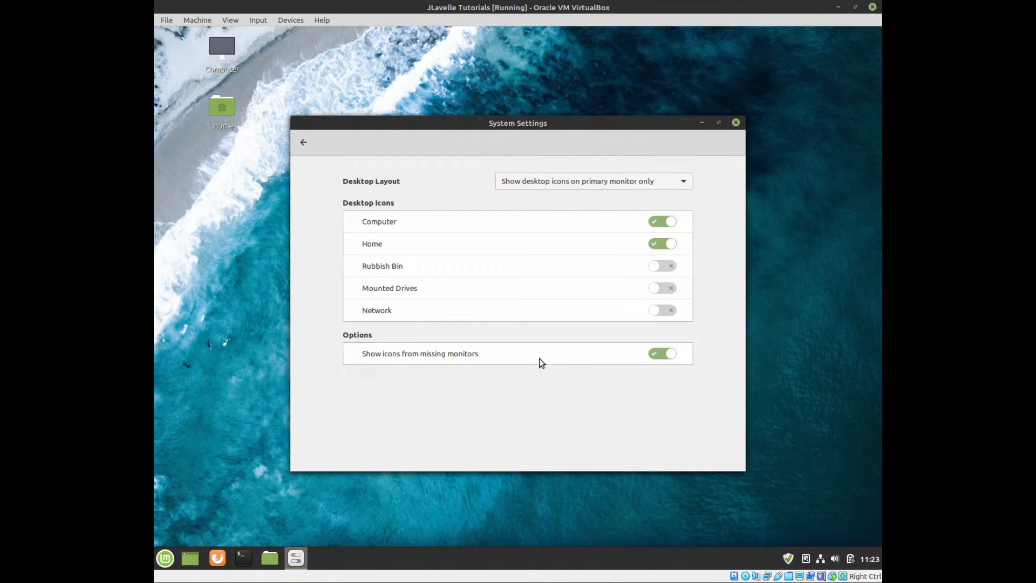
{"action": "left_click", "coordinate": [303, 145]}
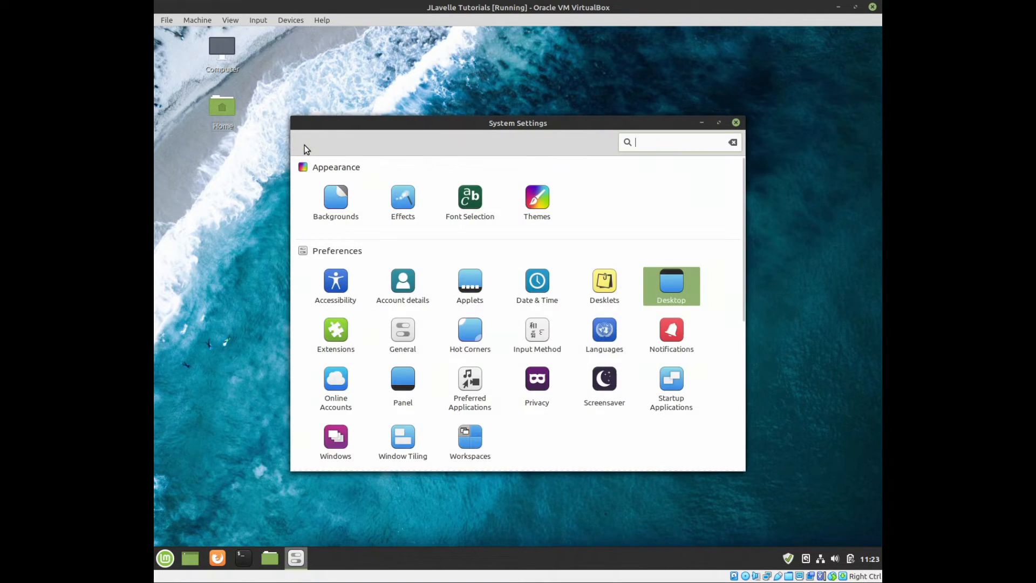
Look at the manage and download pages for Extensions and at the General settings, returning to the overview after each
{"action": "left_click", "coordinate": [339, 332]}
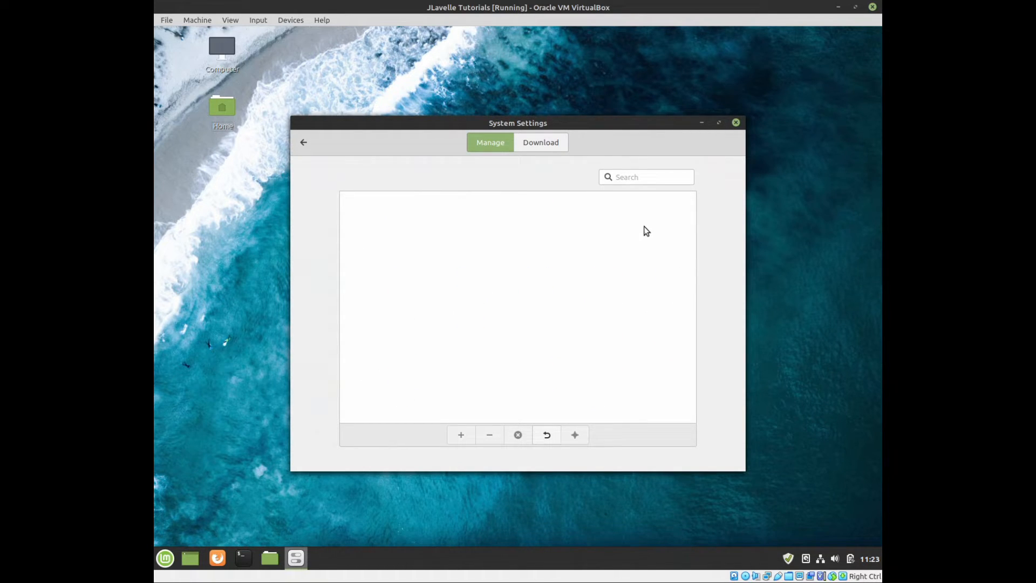
{"action": "left_click", "coordinate": [541, 145]}
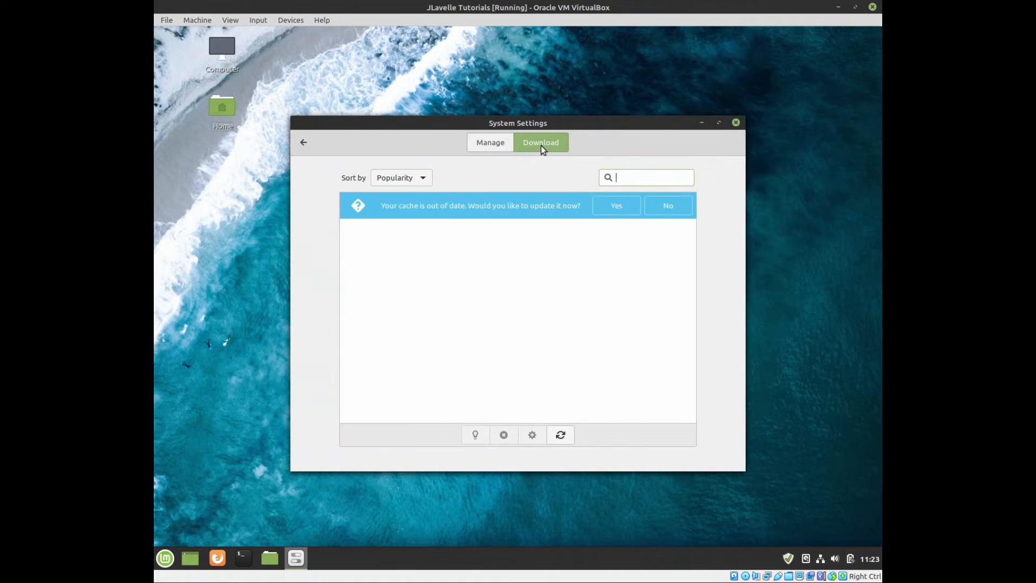
{"action": "left_click", "coordinate": [304, 142]}
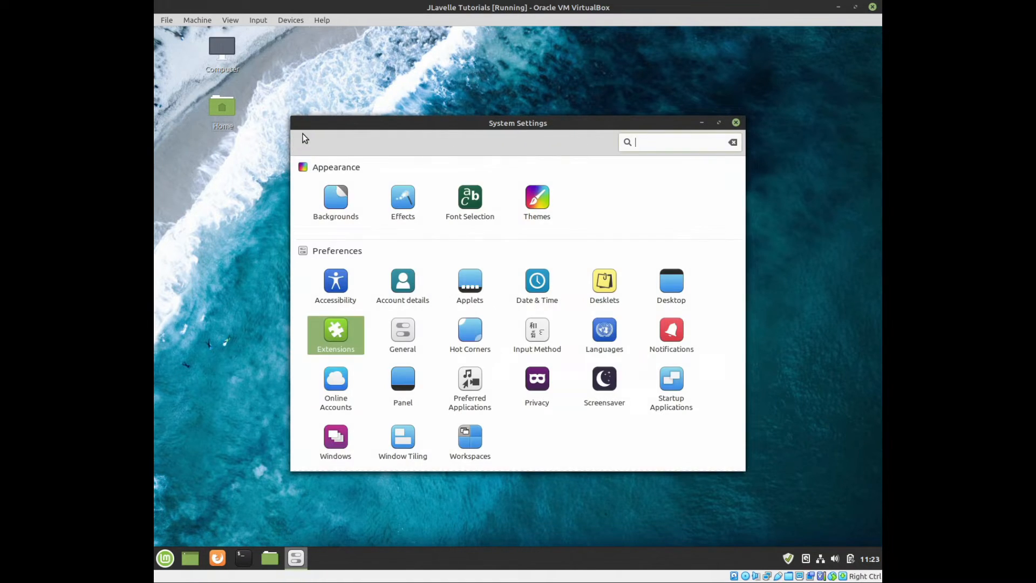
{"action": "left_click", "coordinate": [404, 335]}
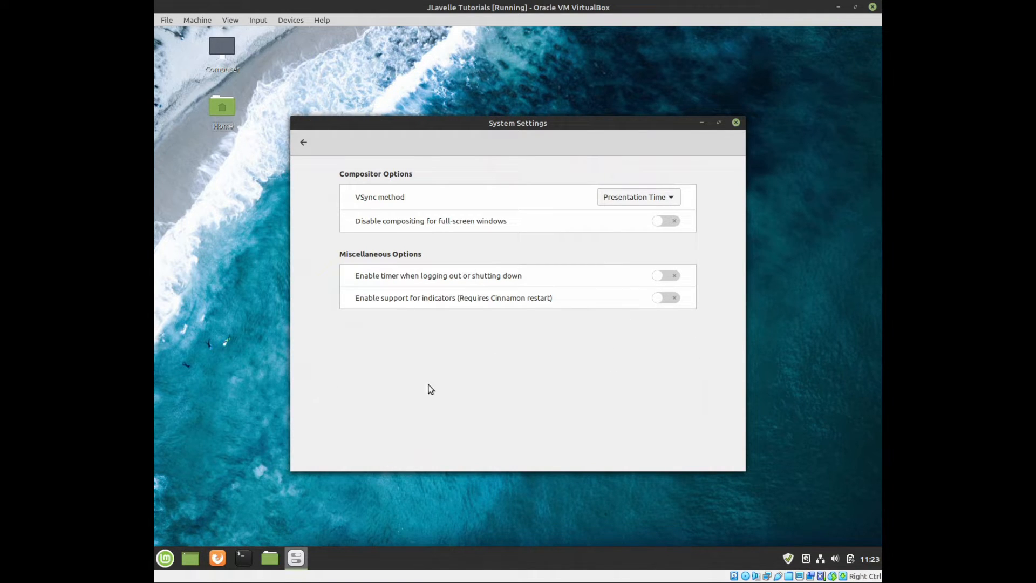
{"action": "left_click", "coordinate": [304, 142]}
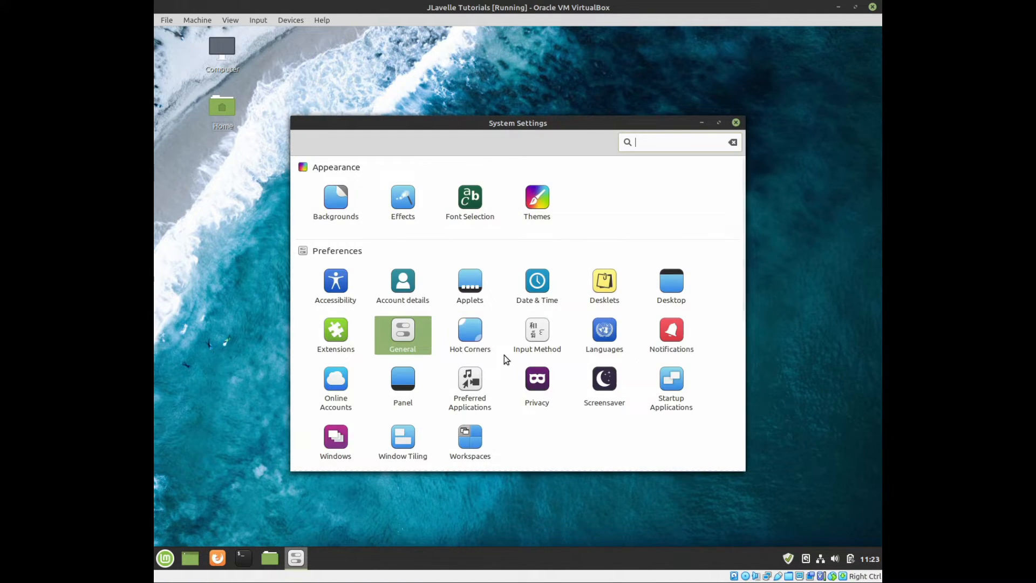
Enable the top-right hot corner with Show all windows and try it out
{"action": "left_click", "coordinate": [470, 332]}
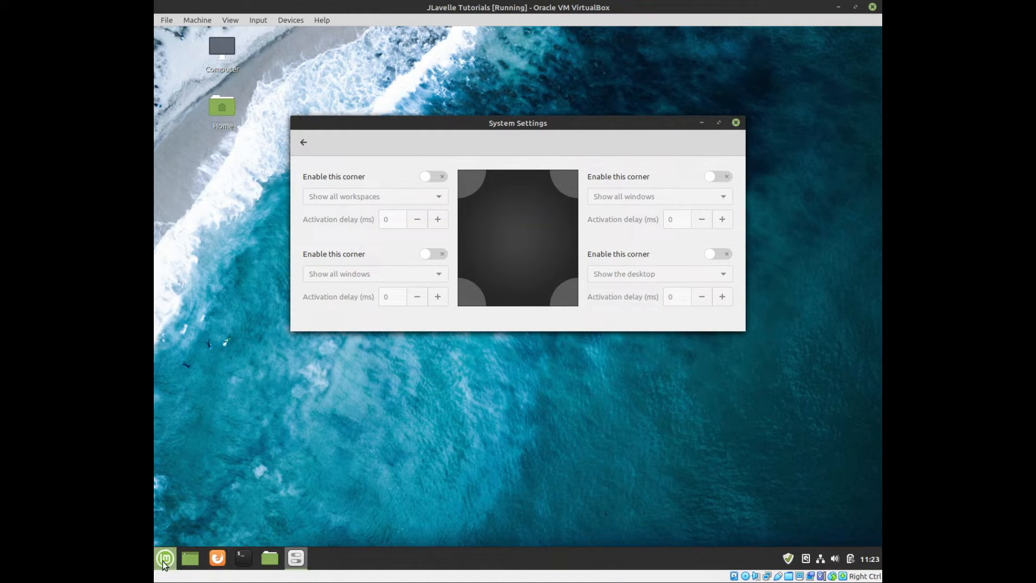
{"action": "left_click", "coordinate": [719, 177]}
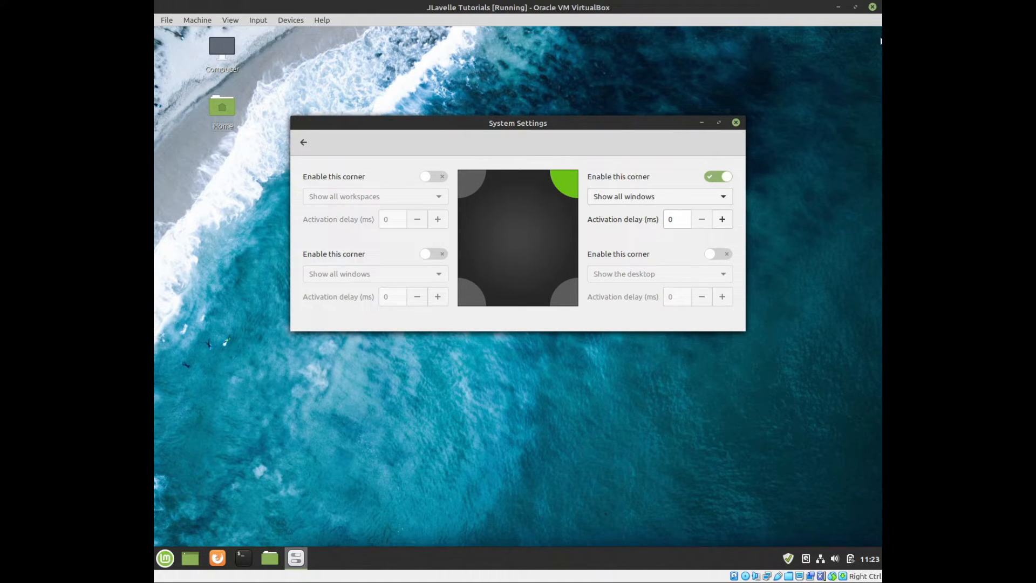
{"action": "mouse_move", "coordinate": [881, 26]}
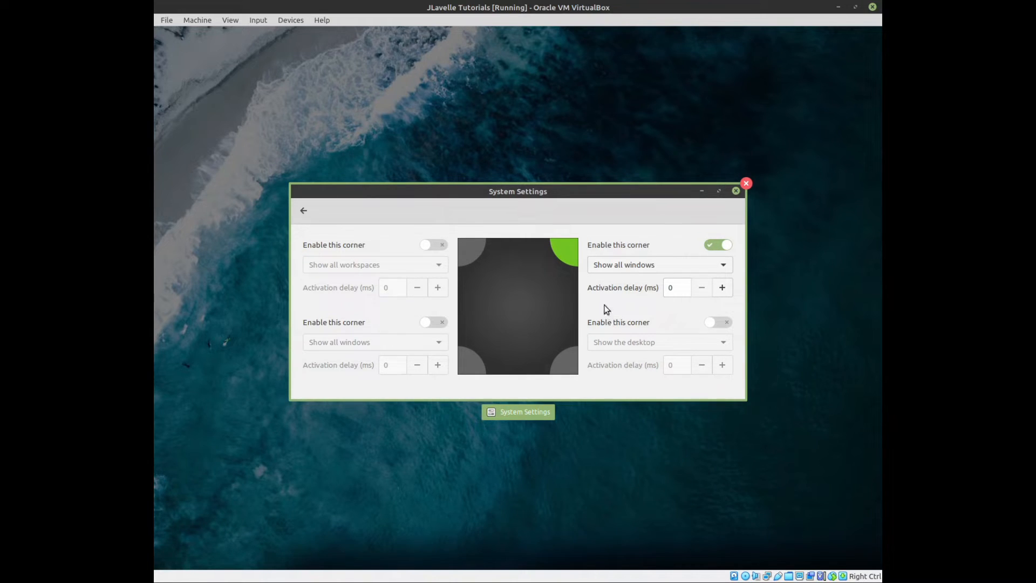
{"action": "left_click", "coordinate": [726, 264]}
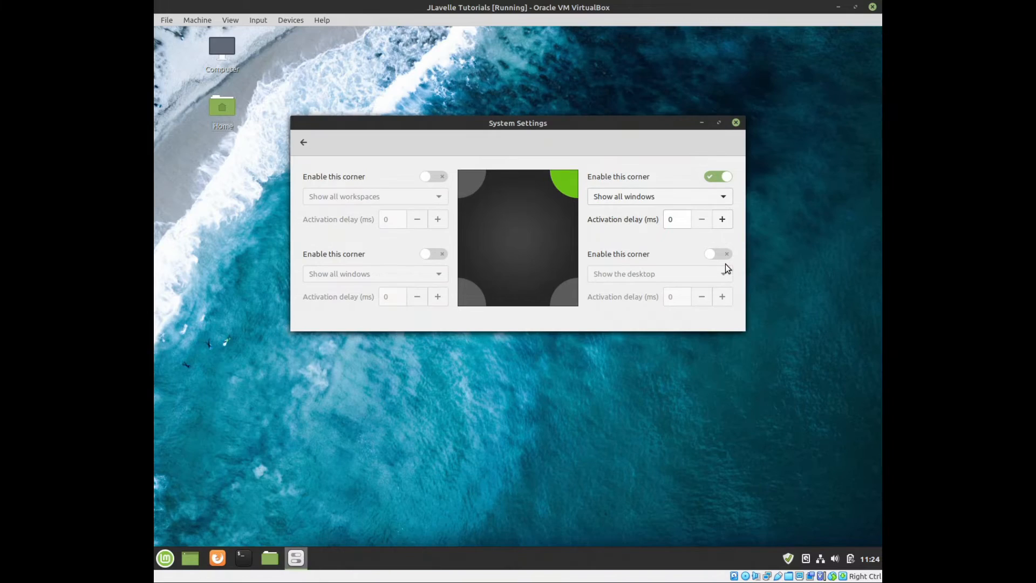
View the top-right hot corner's action choices, then disable the corner and return to the settings overview
{"action": "left_click", "coordinate": [723, 198]}
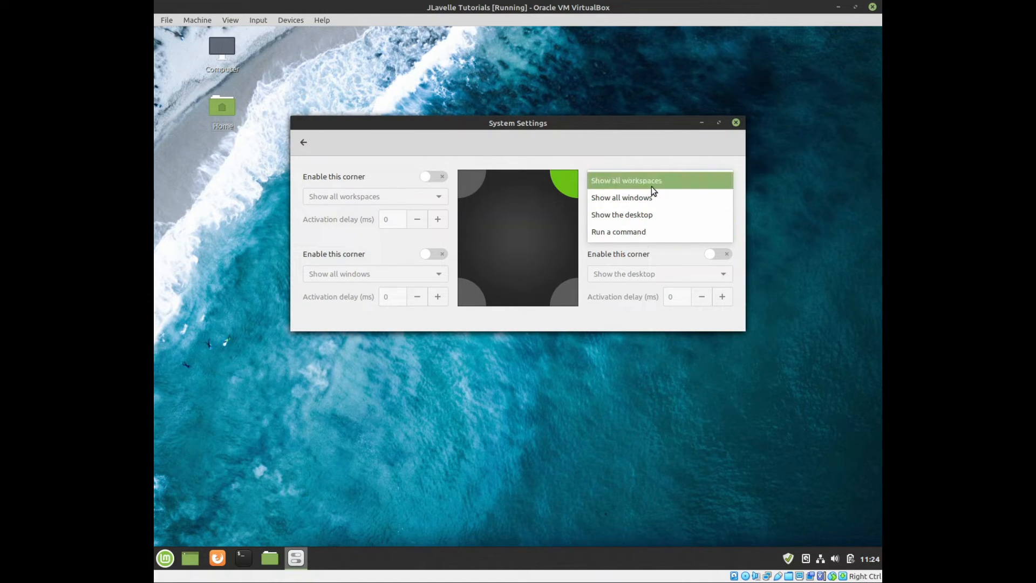
{"action": "left_click", "coordinate": [653, 150]}
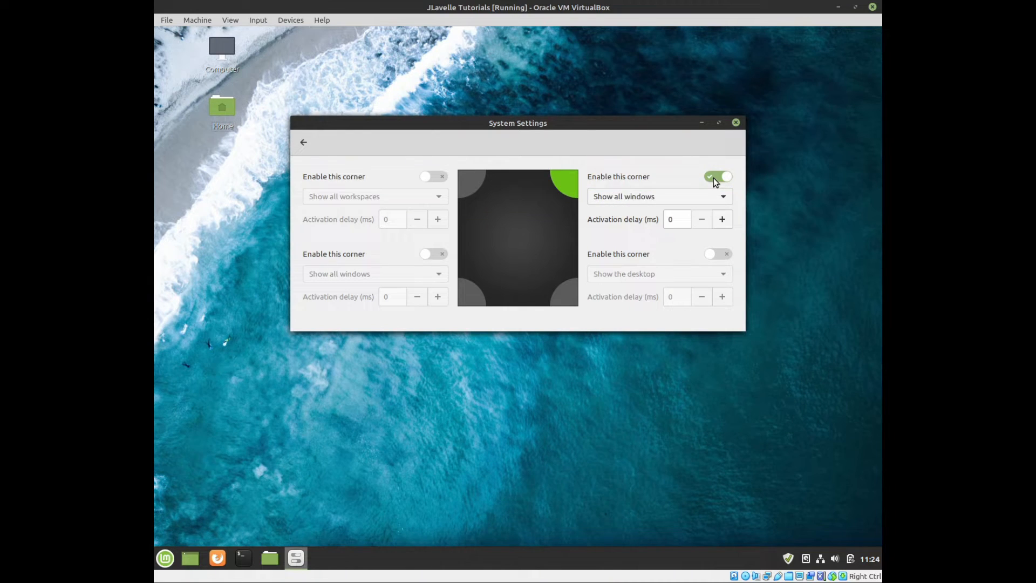
{"action": "left_click", "coordinate": [713, 178]}
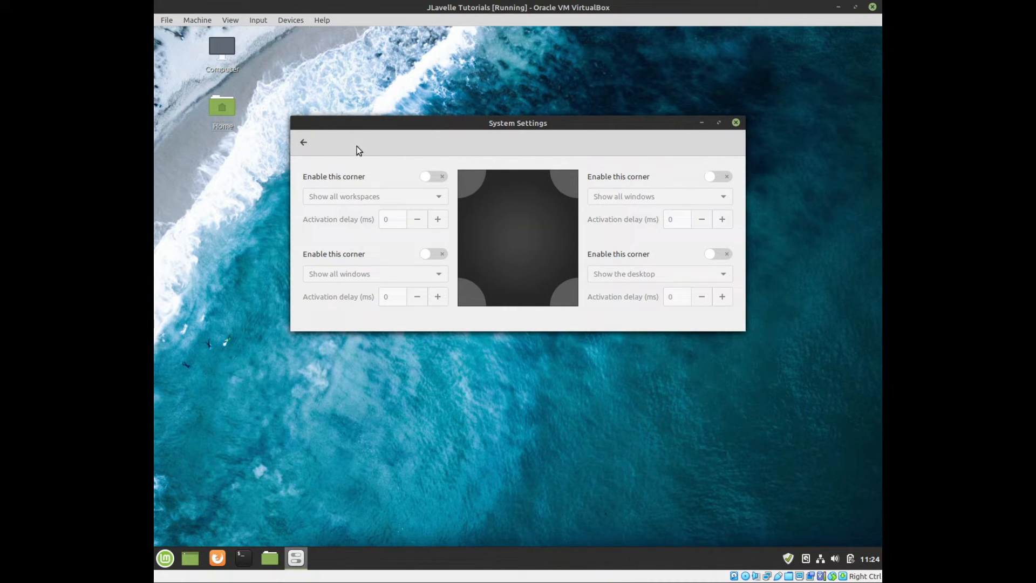
{"action": "left_click", "coordinate": [304, 143]}
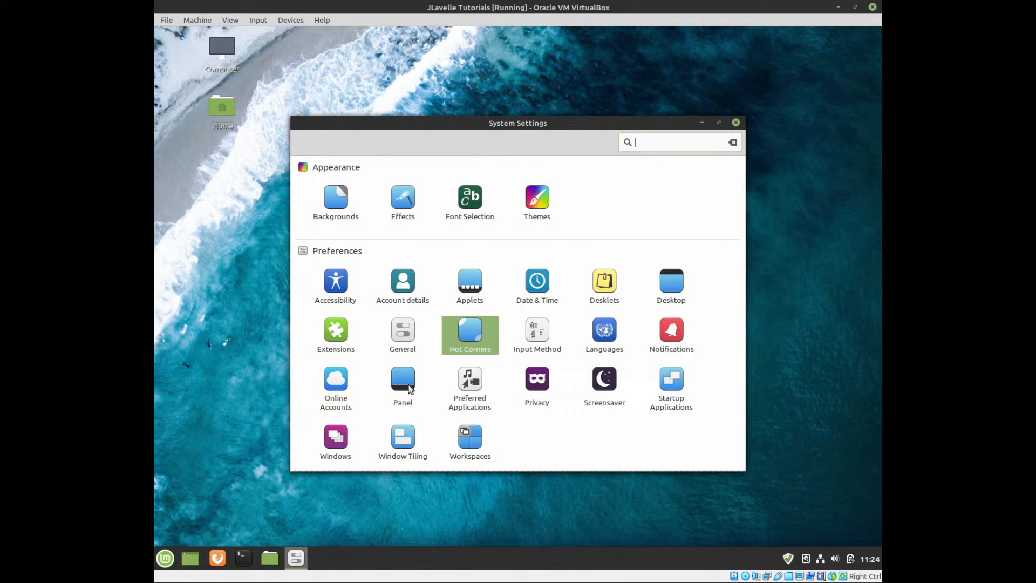
Look at the Input Method welcome page and its supported languages, closing all of its windows
{"action": "left_click", "coordinate": [543, 333]}
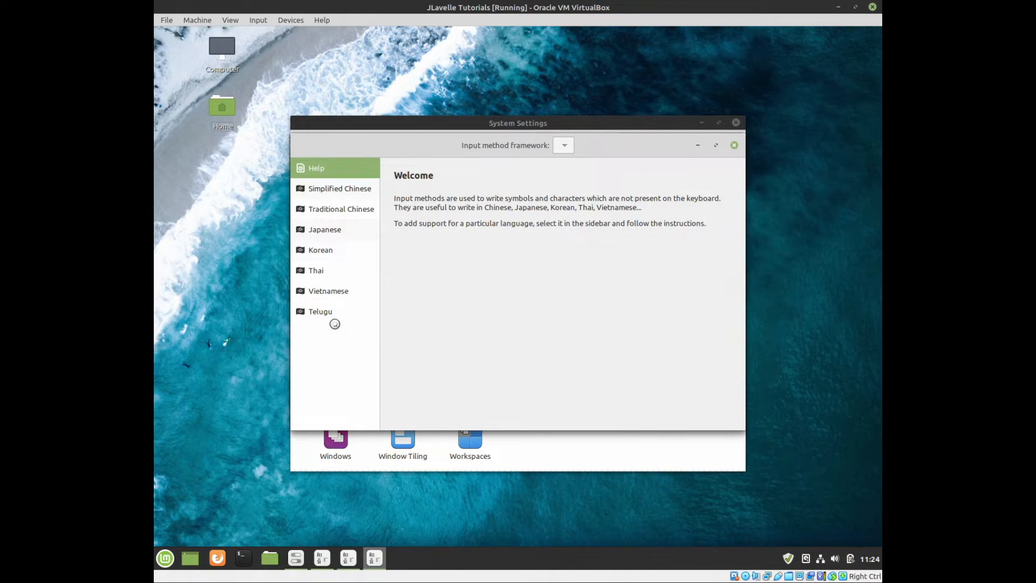
{"action": "left_click", "coordinate": [734, 148]}
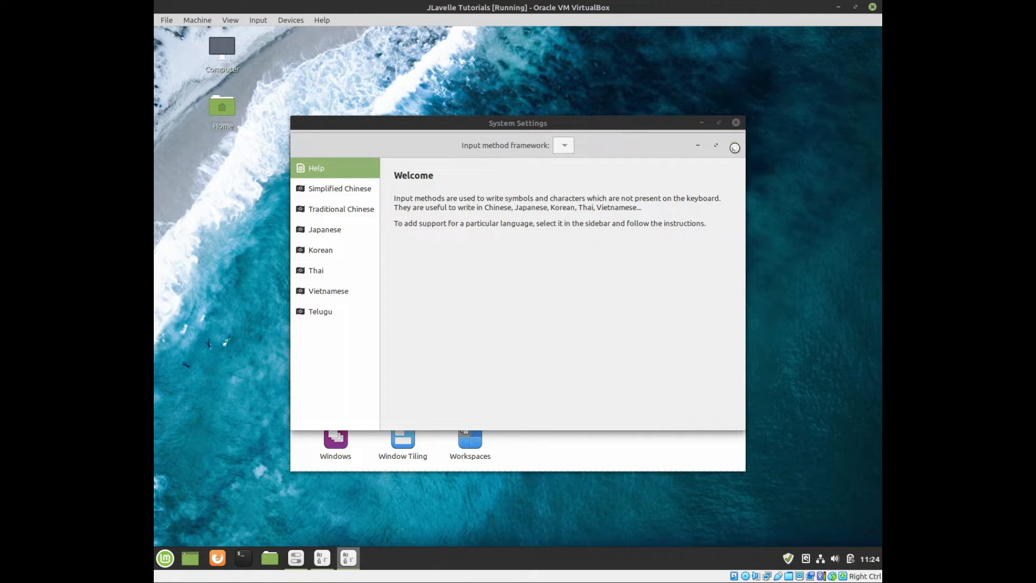
{"action": "left_click", "coordinate": [736, 149]}
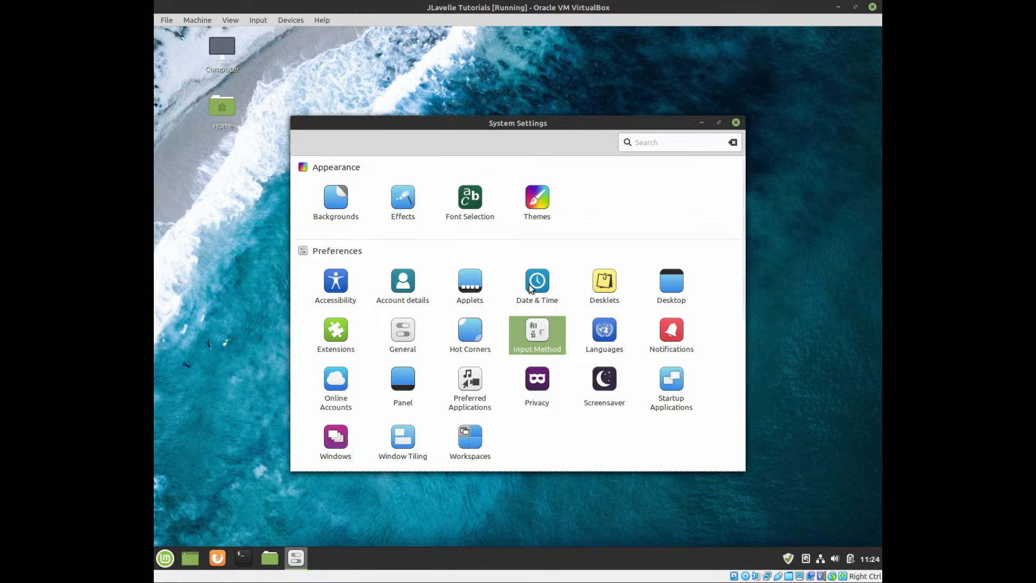
Open the list for installing and removing languages from the Languages settings, authenticating with the account password
{"action": "left_click", "coordinate": [616, 331]}
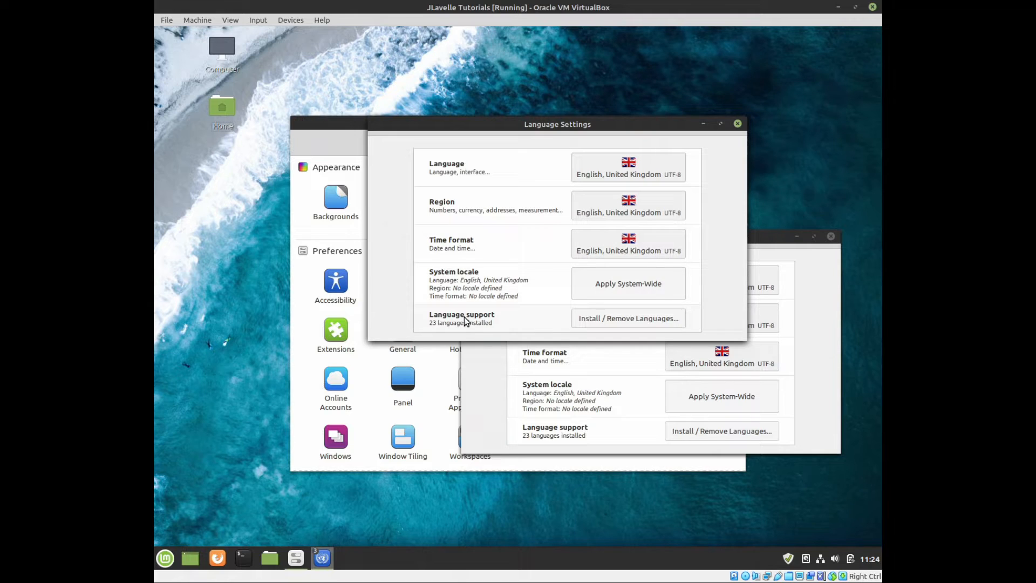
{"action": "left_click", "coordinate": [634, 320]}
{"action": "type", "text": "•••••••"}
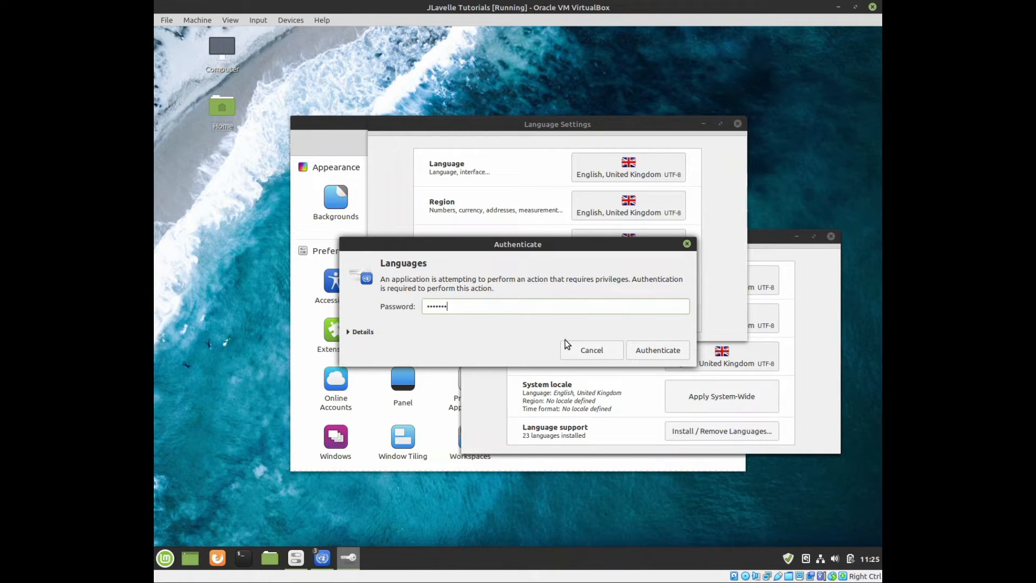
{"action": "key", "text": "Return"}
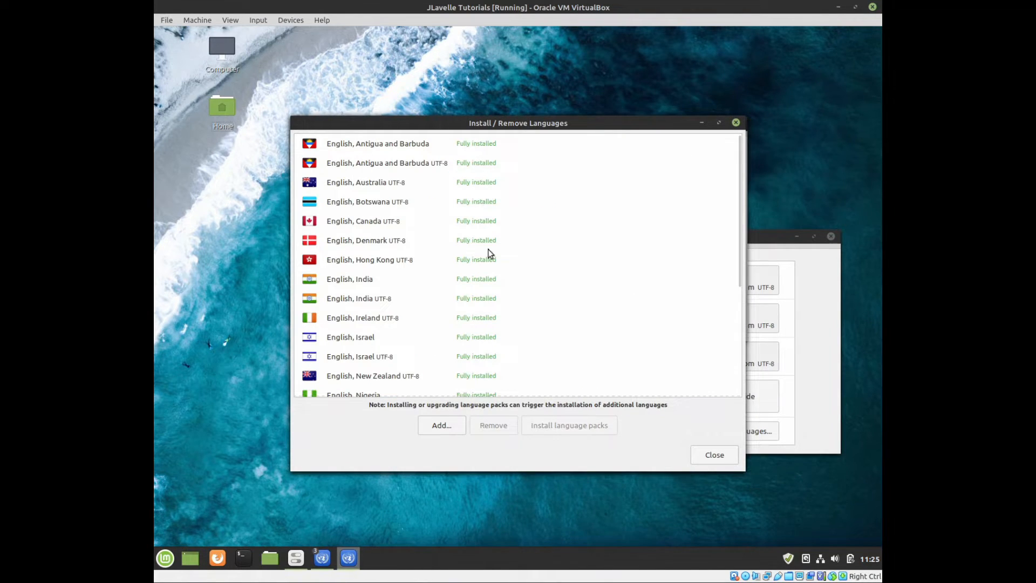
Install the missing language packs for English, United Kingdom and close the language windows
{"action": "left_click_drag", "start_coordinate": [737, 216], "coordinate": [734, 367]}
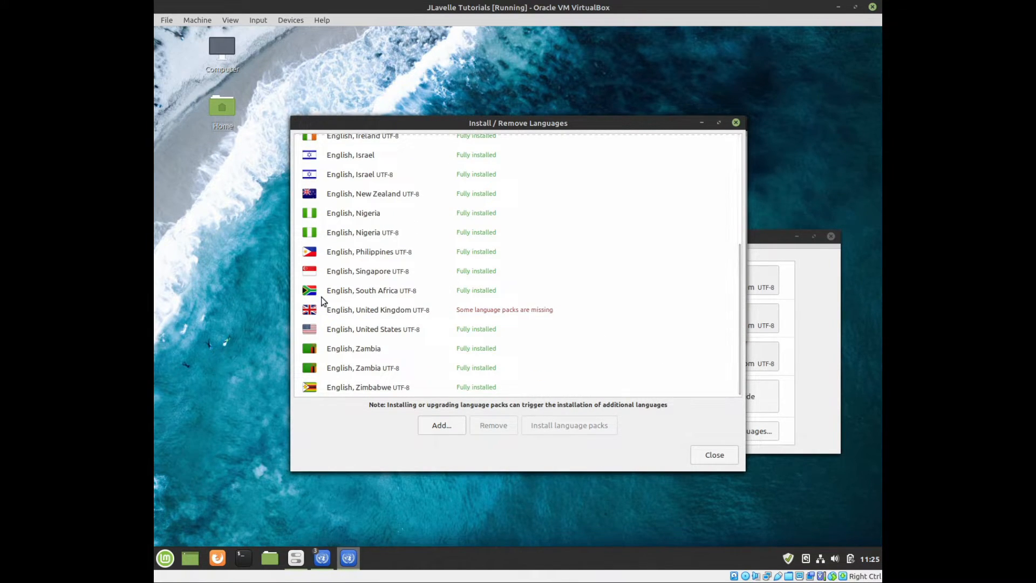
{"action": "left_click", "coordinate": [468, 310]}
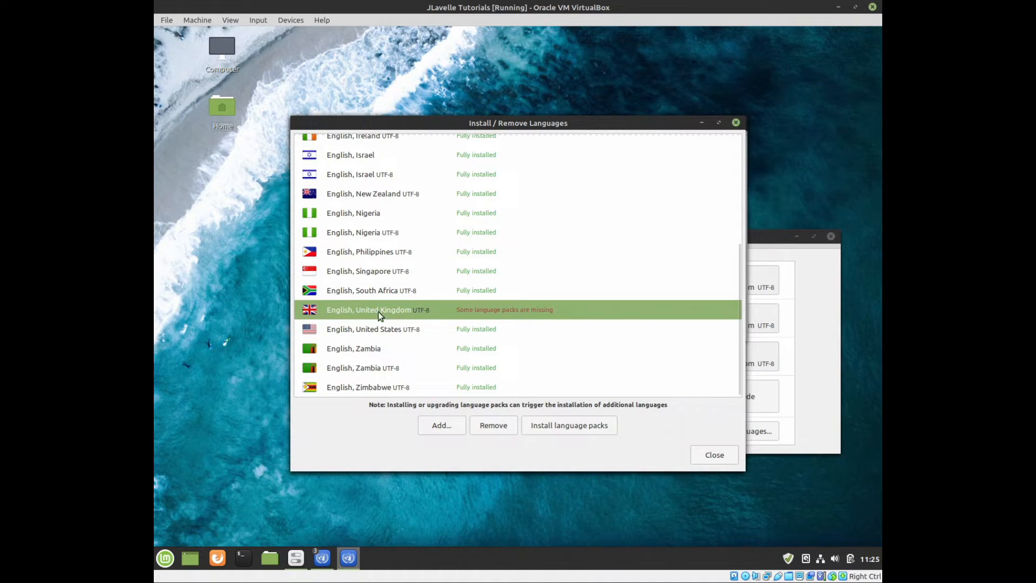
{"action": "left_click", "coordinate": [565, 424]}
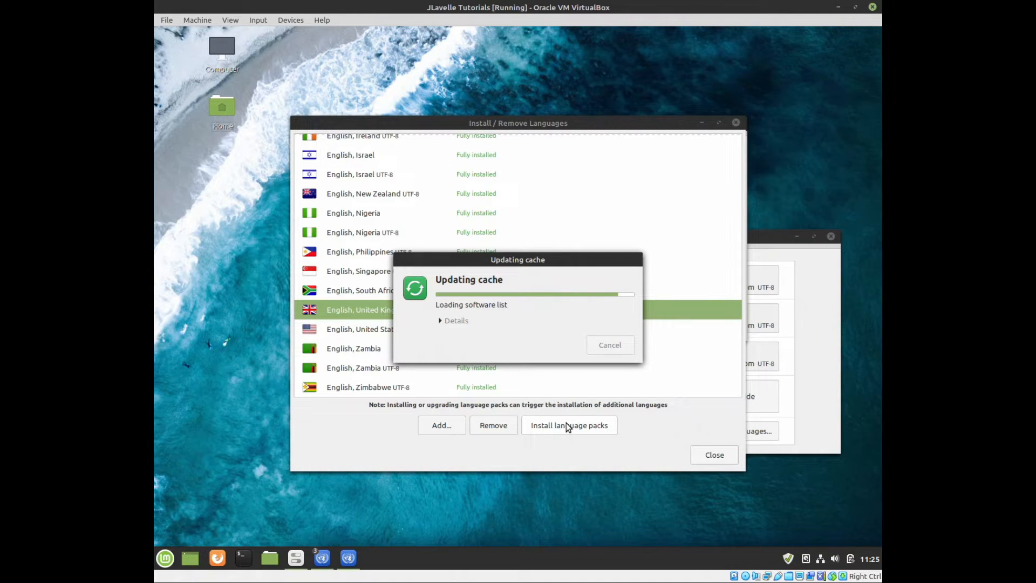
{"action": "left_click", "coordinate": [566, 424]}
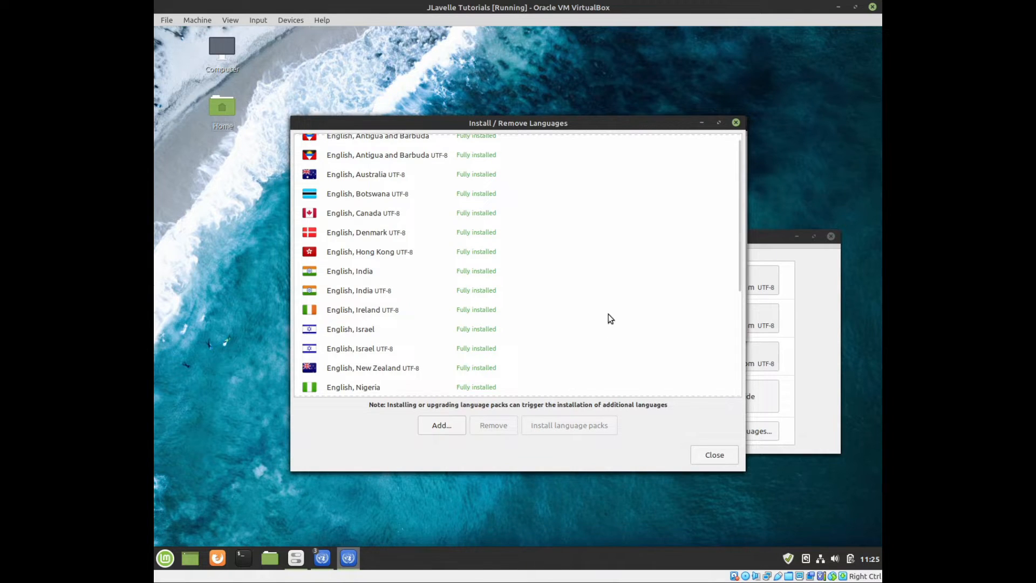
{"action": "scroll", "coordinate": [607, 324], "scroll_direction": "down", "scroll_amount": 5}
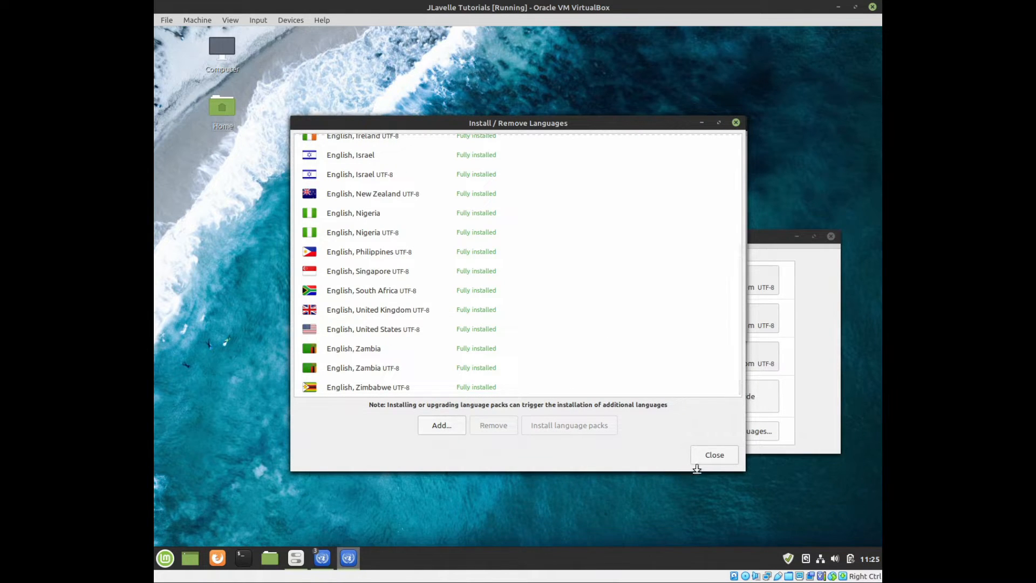
{"action": "left_click", "coordinate": [710, 459]}
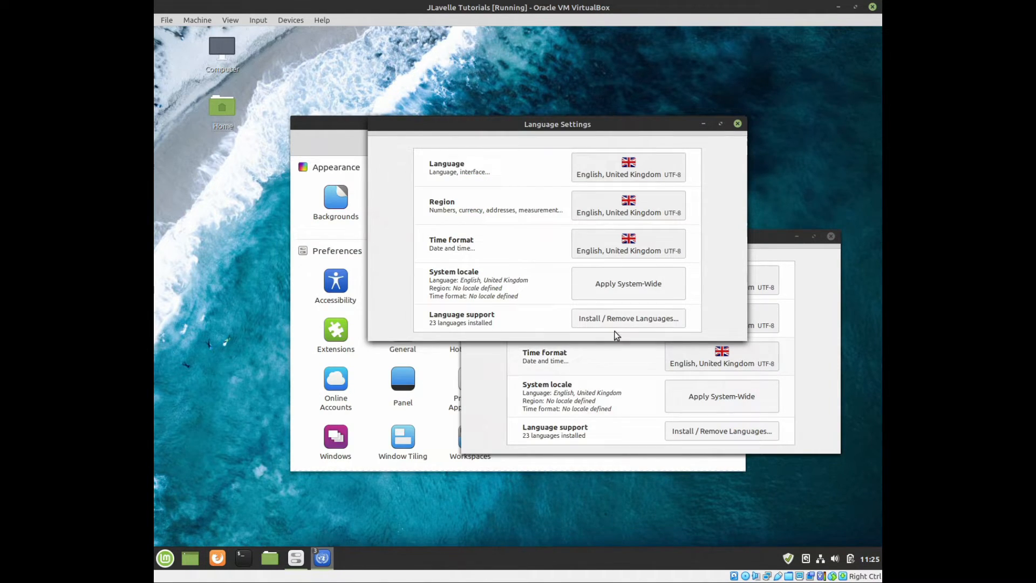
{"action": "left_click", "coordinate": [738, 124]}
{"action": "left_click", "coordinate": [832, 236]}
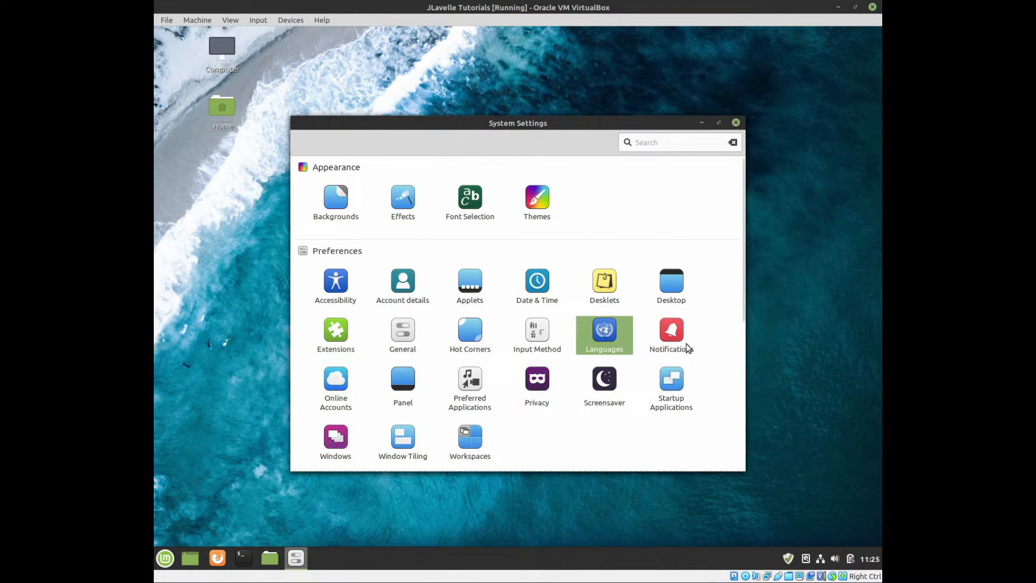
View the media keys OSD sizes in the Notifications settings, display and dismiss a test notification, and return to the settings overview
{"action": "left_click", "coordinate": [674, 330]}
{"action": "left_click", "coordinate": [676, 329]}
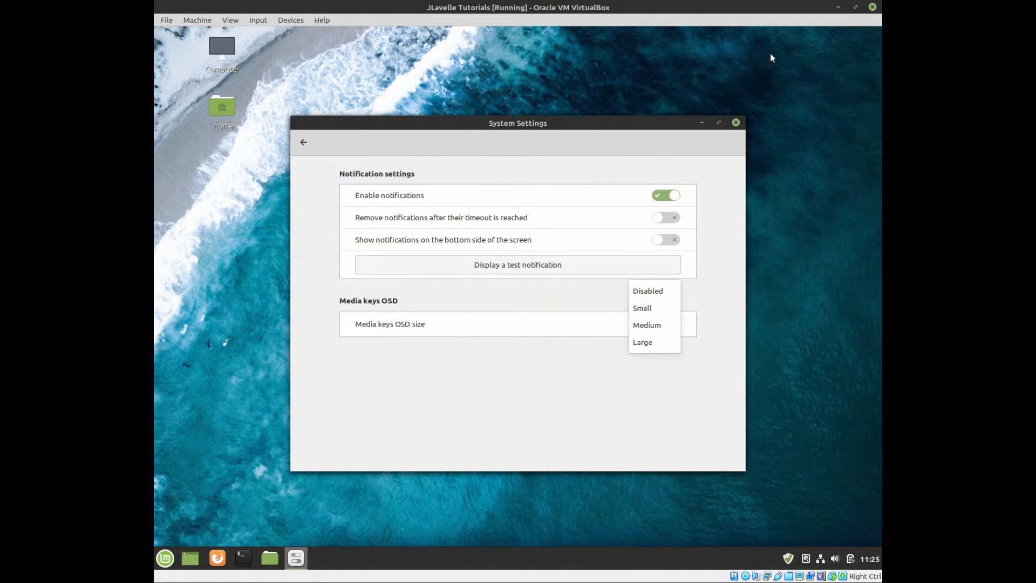
{"action": "left_click", "coordinate": [587, 434]}
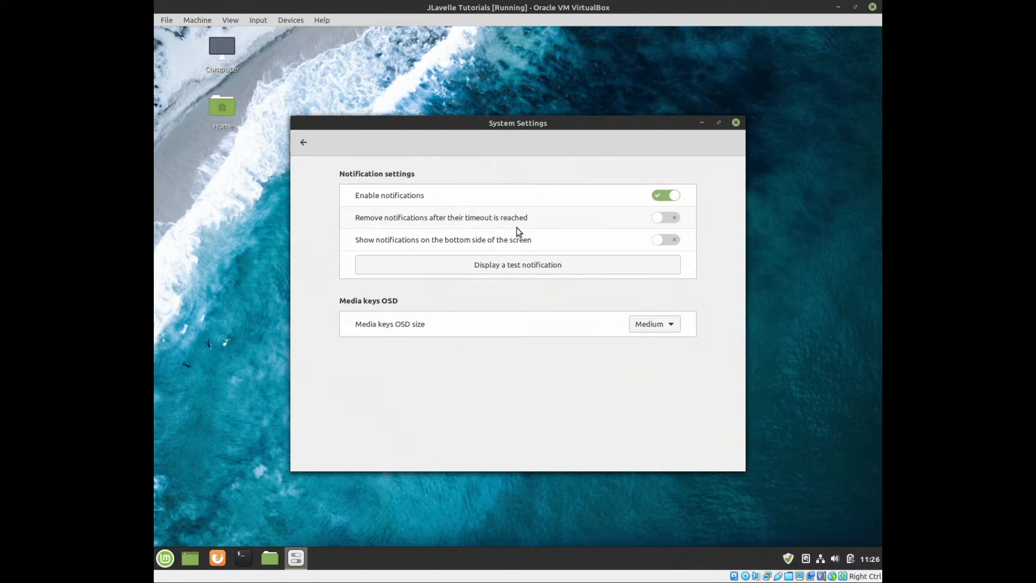
{"action": "left_click", "coordinate": [512, 269]}
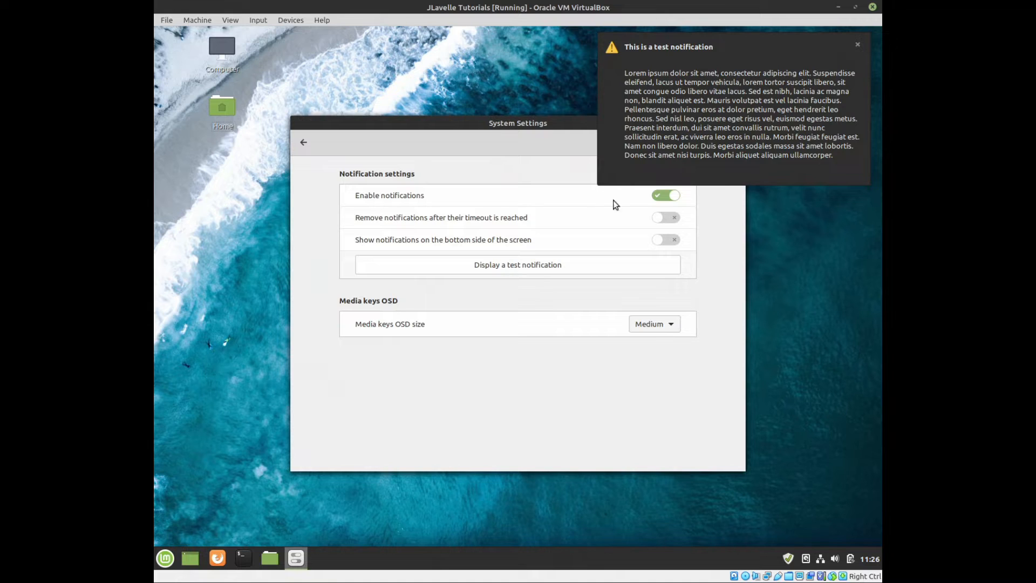
{"action": "left_click", "coordinate": [857, 45]}
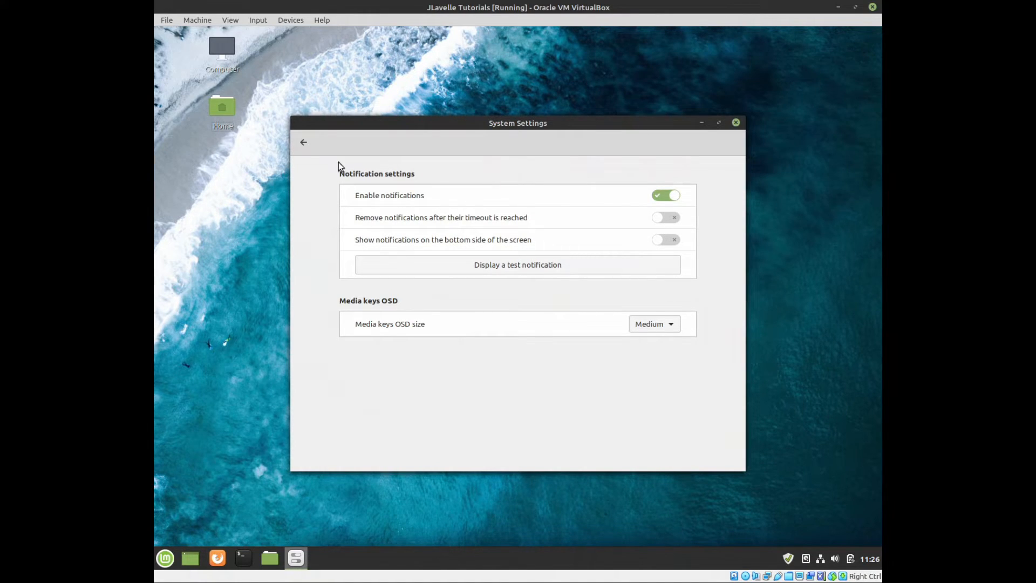
{"action": "left_click", "coordinate": [303, 144]}
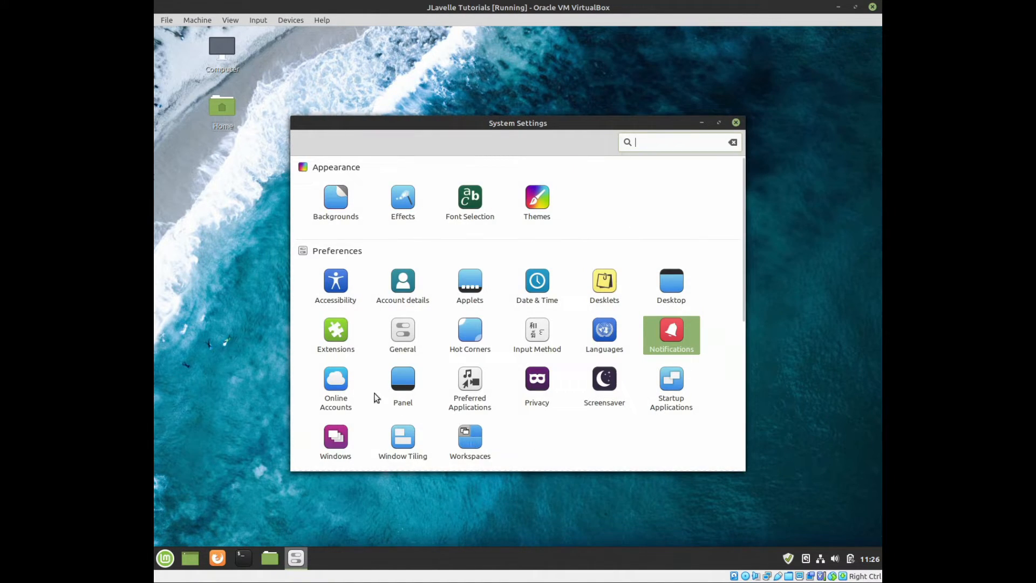
Look through the account providers offered in the Online Accounts settings and return to the settings overview
{"action": "left_click", "coordinate": [338, 385]}
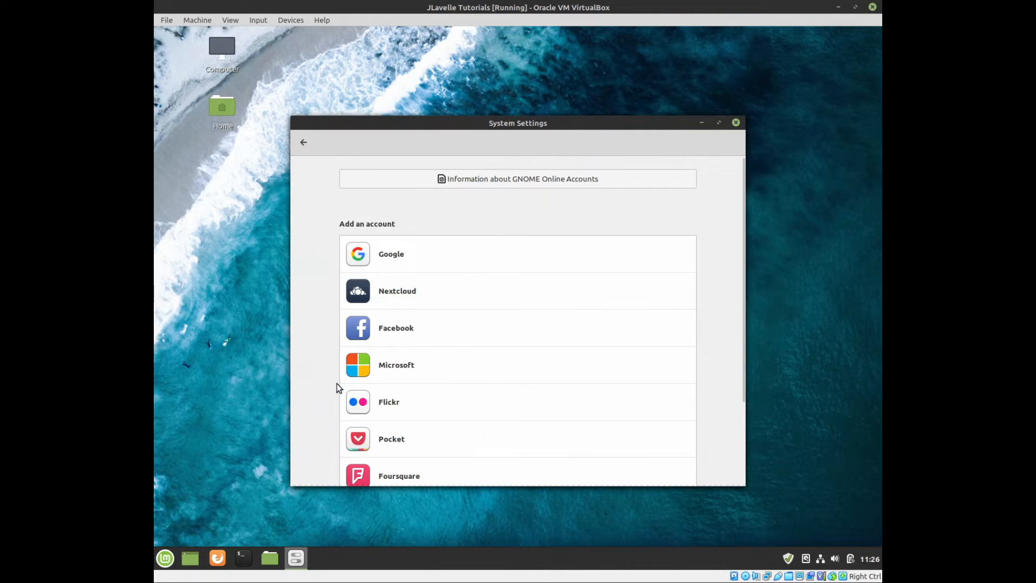
{"action": "scroll", "coordinate": [456, 273], "scroll_direction": "down", "scroll_amount": 3}
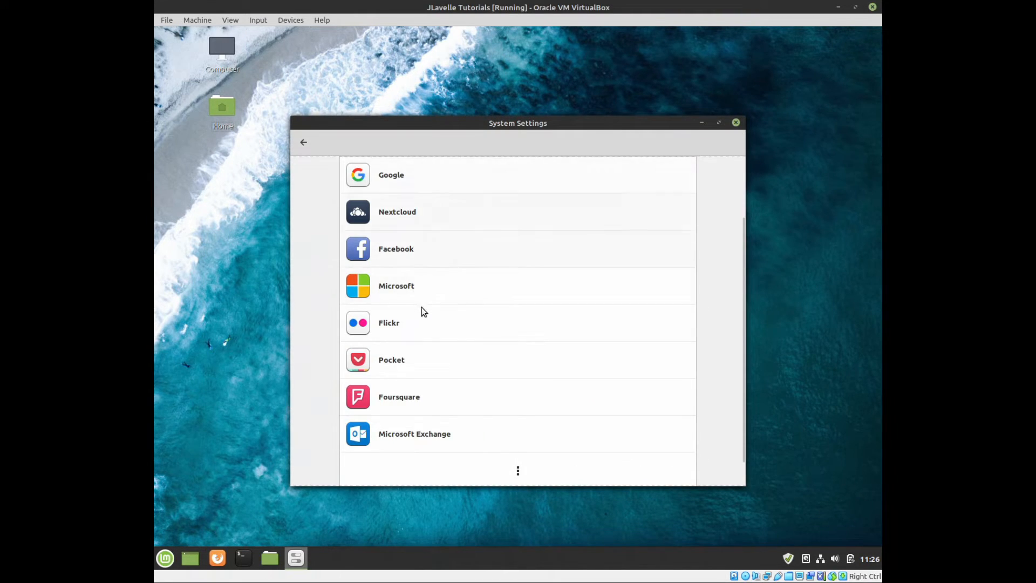
{"action": "scroll", "coordinate": [429, 344], "scroll_direction": "up", "scroll_amount": 3}
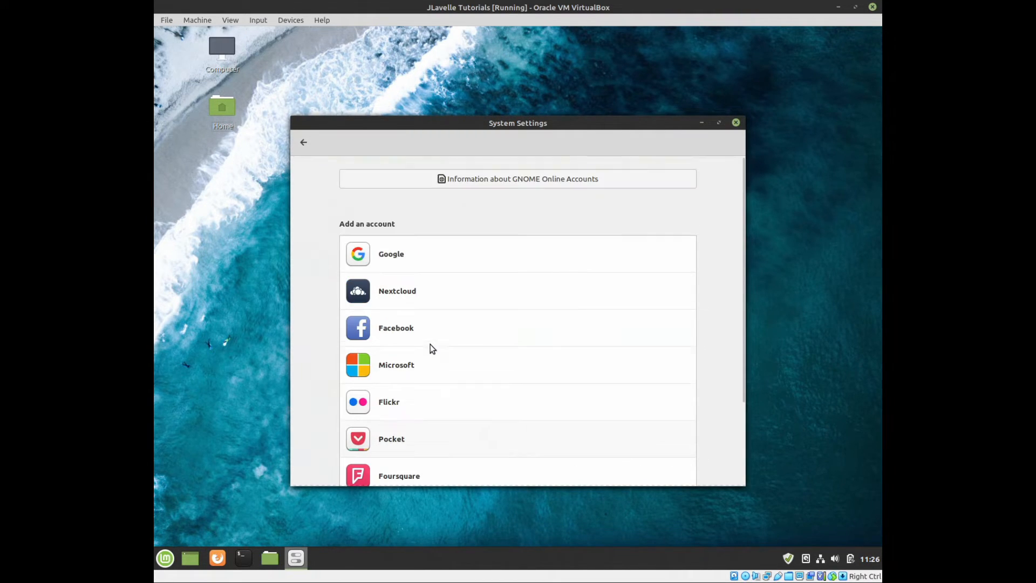
{"action": "left_click", "coordinate": [304, 142]}
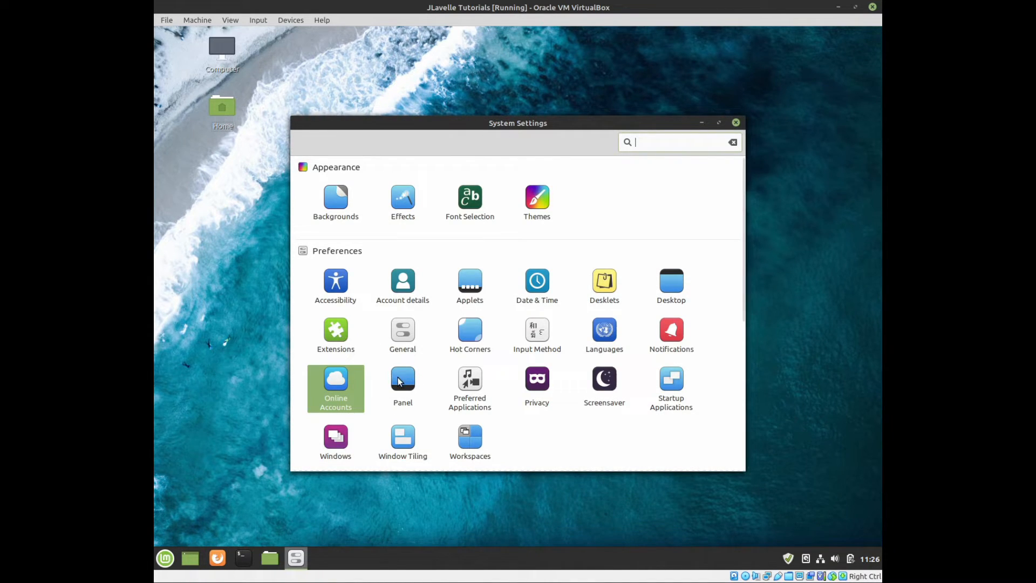
Reduce the panel height to 30 in the Panel settings and return to the settings overview
{"action": "left_click", "coordinate": [400, 382]}
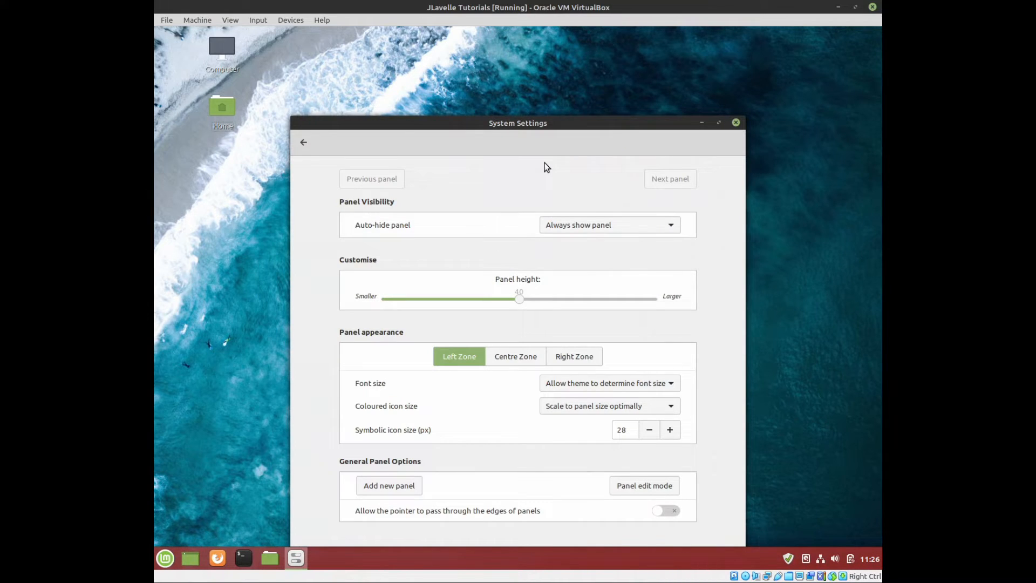
{"action": "left_click_drag", "start_coordinate": [555, 128], "coordinate": [557, 51]}
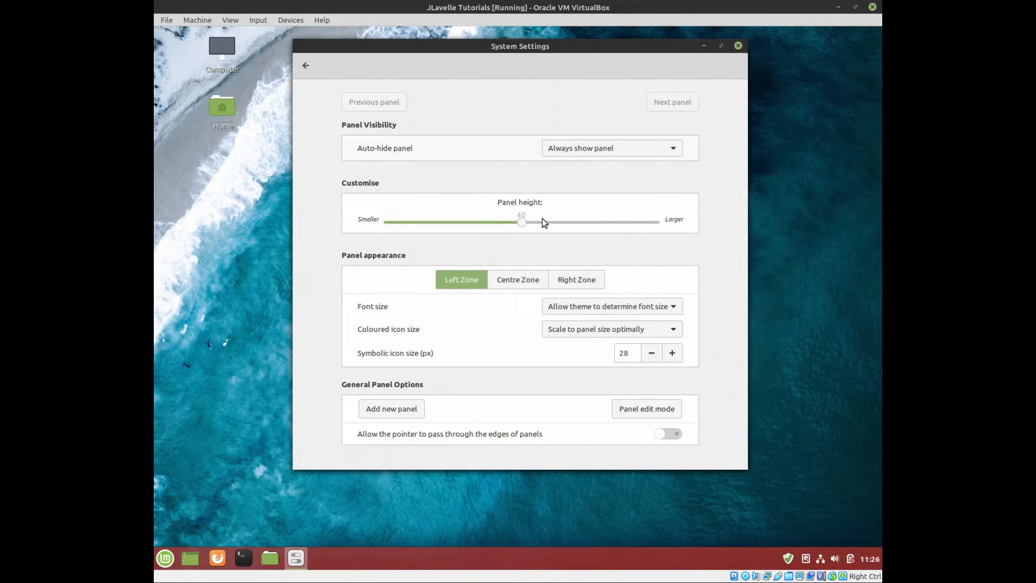
{"action": "left_click_drag", "start_coordinate": [524, 222], "coordinate": [449, 224]}
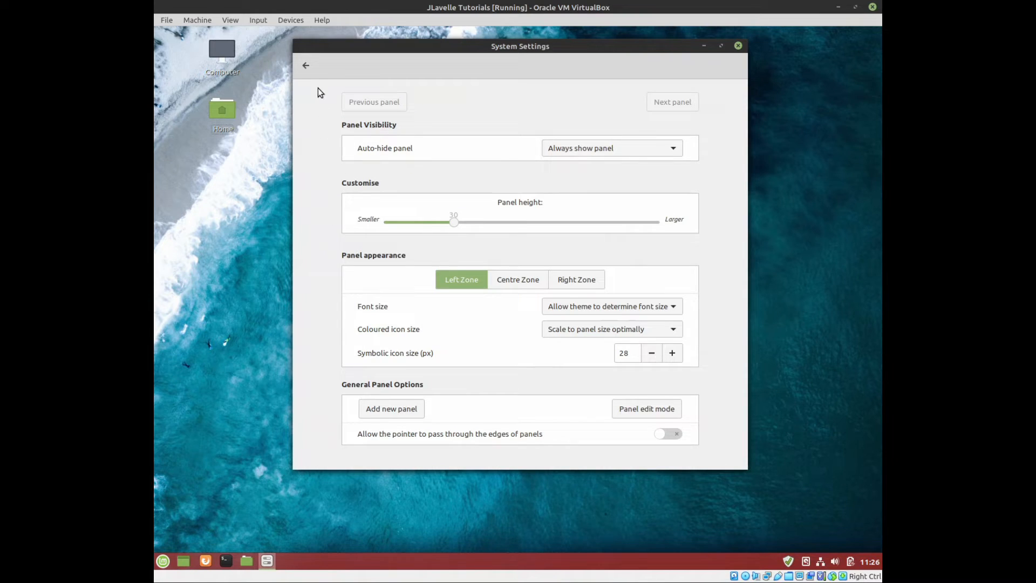
{"action": "left_click", "coordinate": [306, 66]}
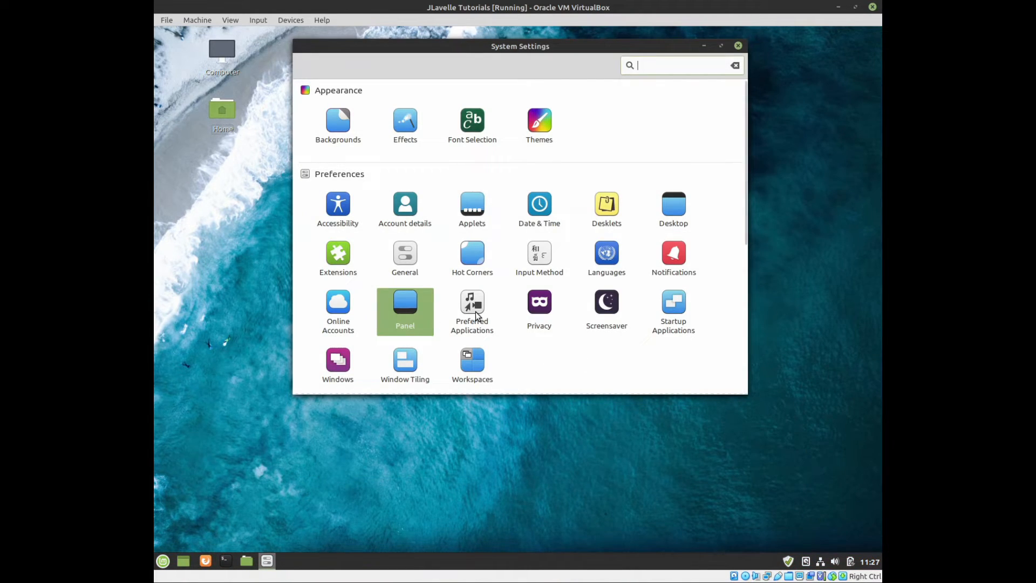
Review the Preferred Applications including the choices for Mail, and the Privacy settings, returning to the settings overview
{"action": "left_click", "coordinate": [476, 316]}
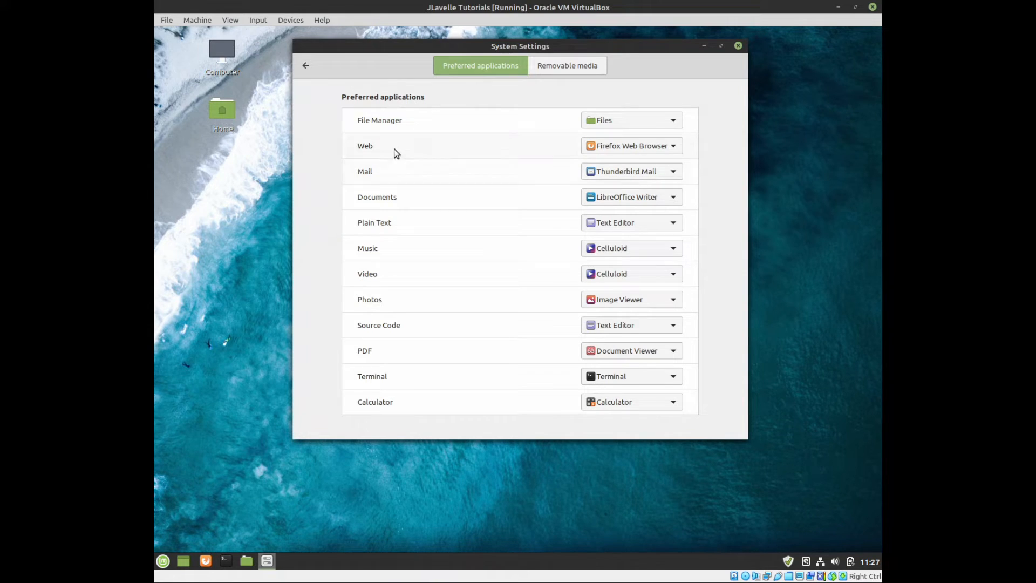
{"action": "left_click", "coordinate": [675, 173]}
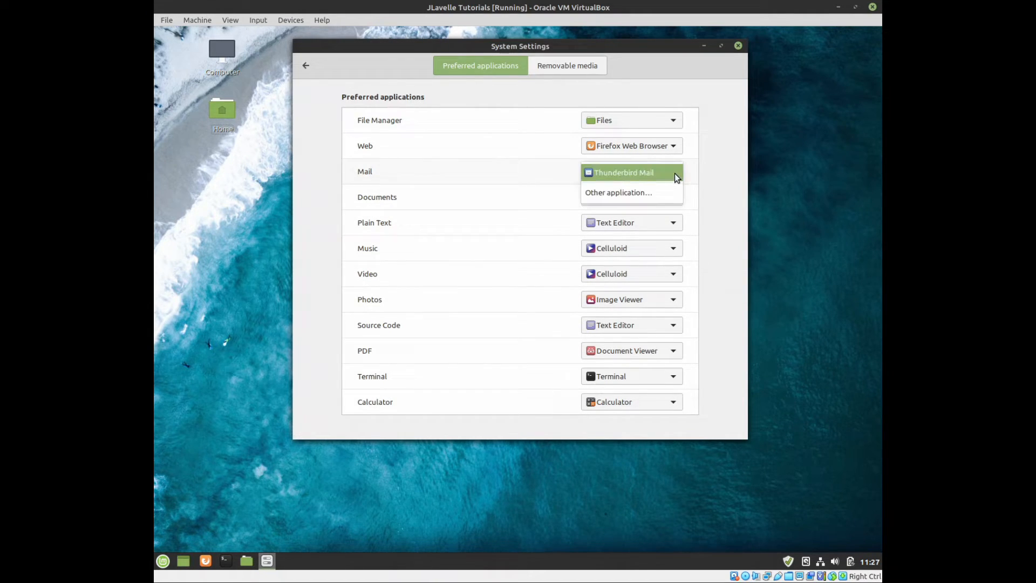
{"action": "left_click", "coordinate": [676, 174]}
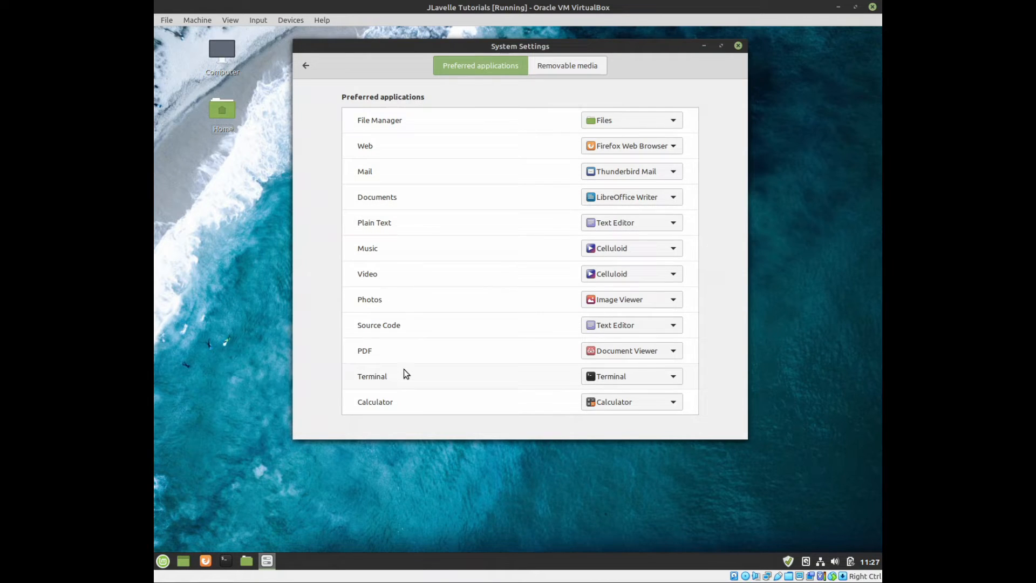
{"action": "left_click", "coordinate": [300, 67]}
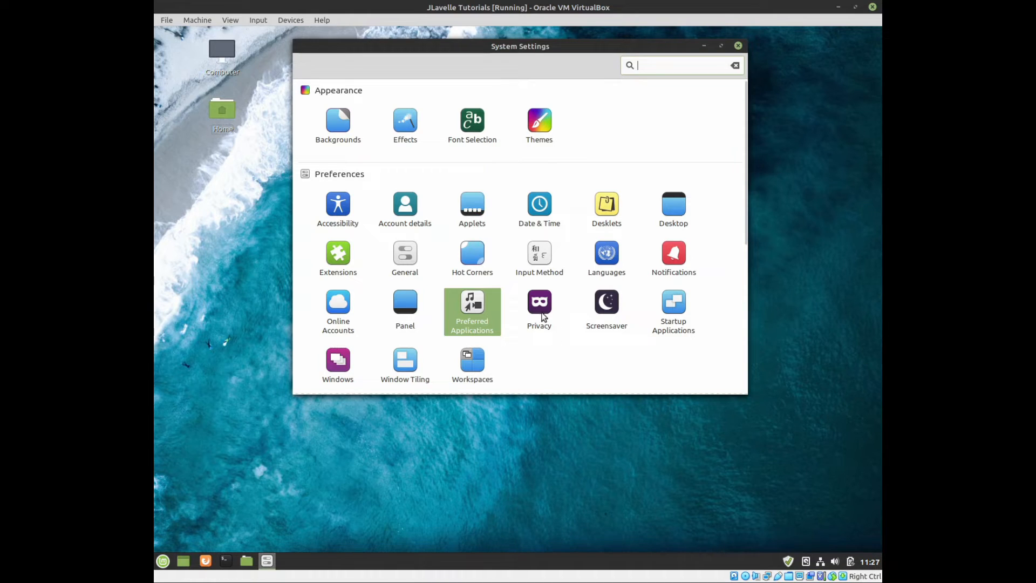
{"action": "left_click", "coordinate": [538, 304]}
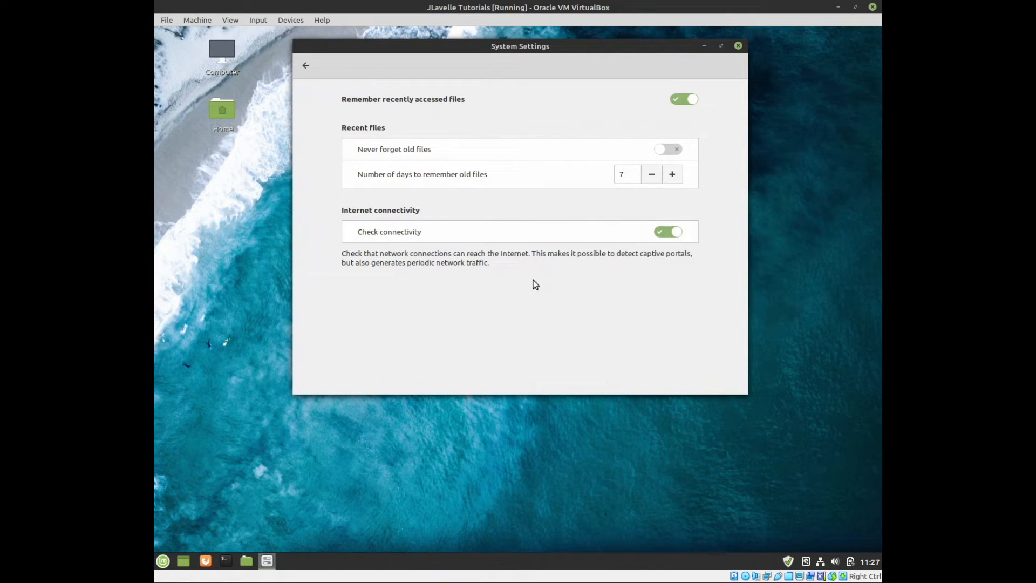
{"action": "left_click", "coordinate": [301, 65]}
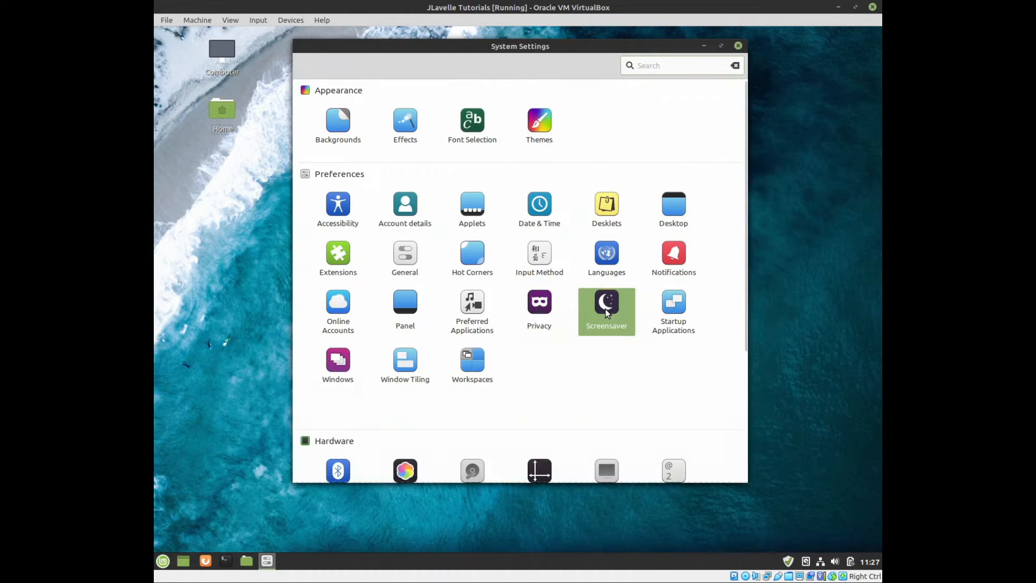
Set the Screensaver's delay before locking to 30 seconds and return to the settings overview
{"action": "left_click", "coordinate": [607, 305]}
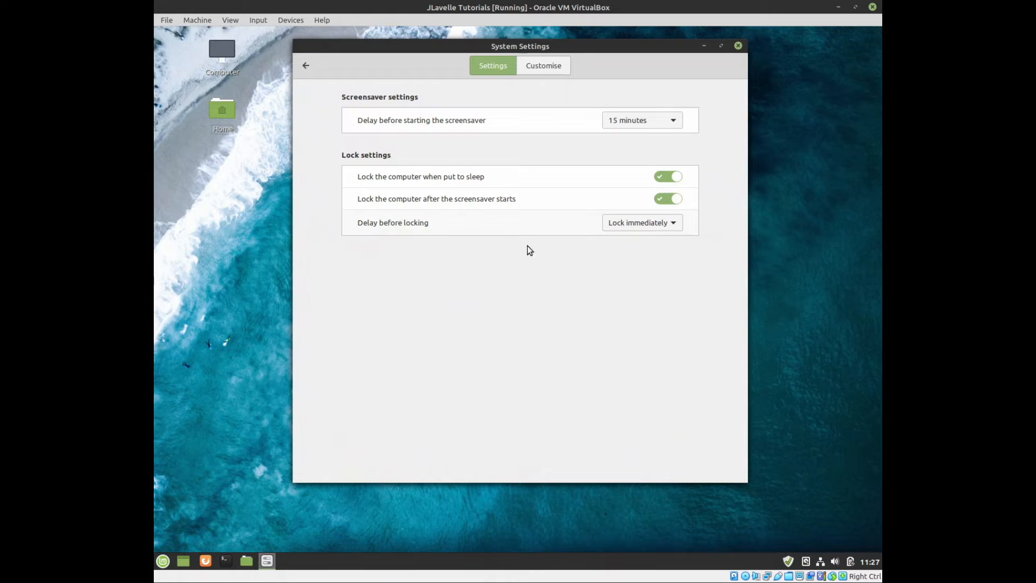
{"action": "left_click", "coordinate": [673, 223]}
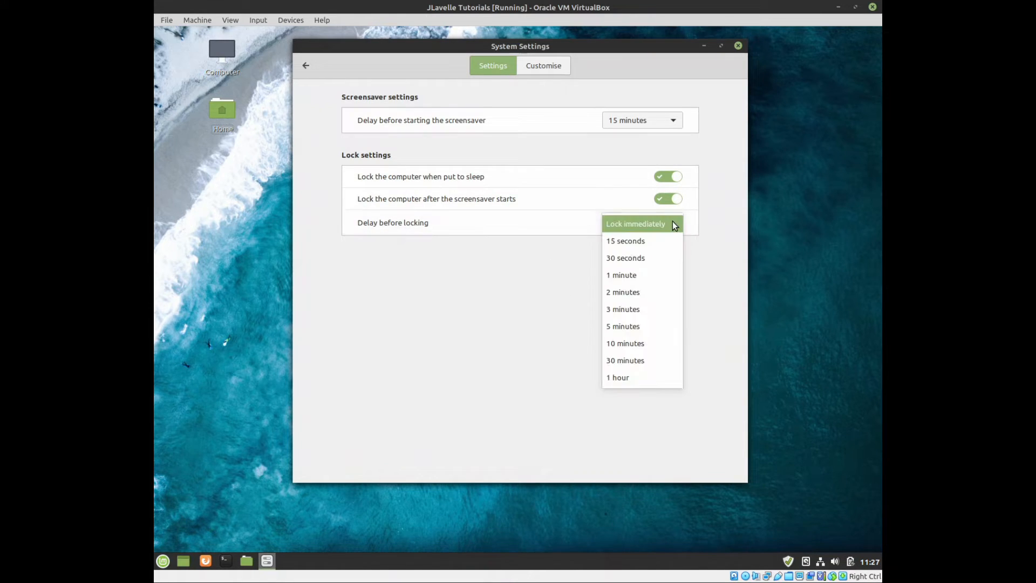
{"action": "left_click", "coordinate": [655, 265]}
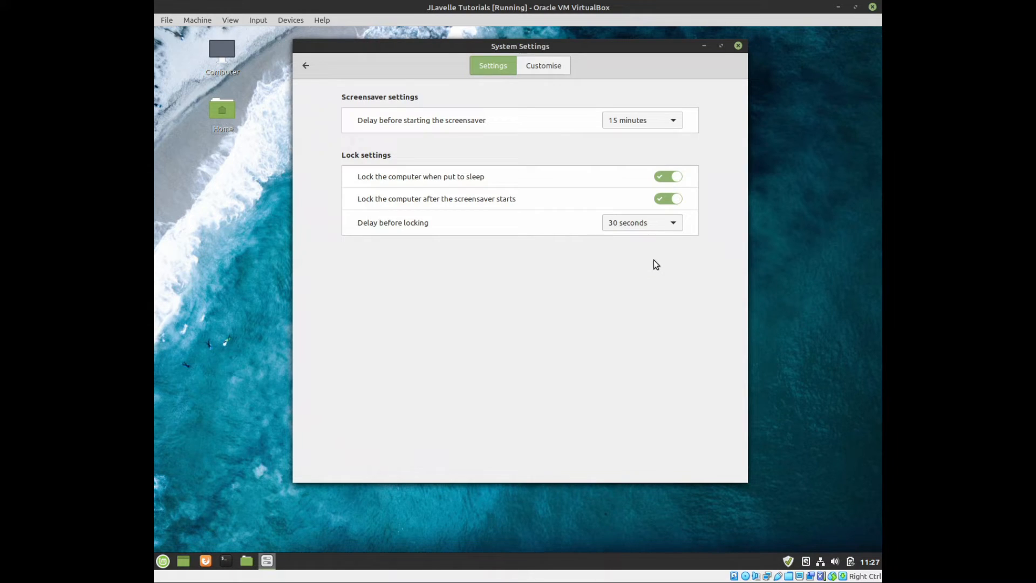
{"action": "left_click", "coordinate": [307, 67]}
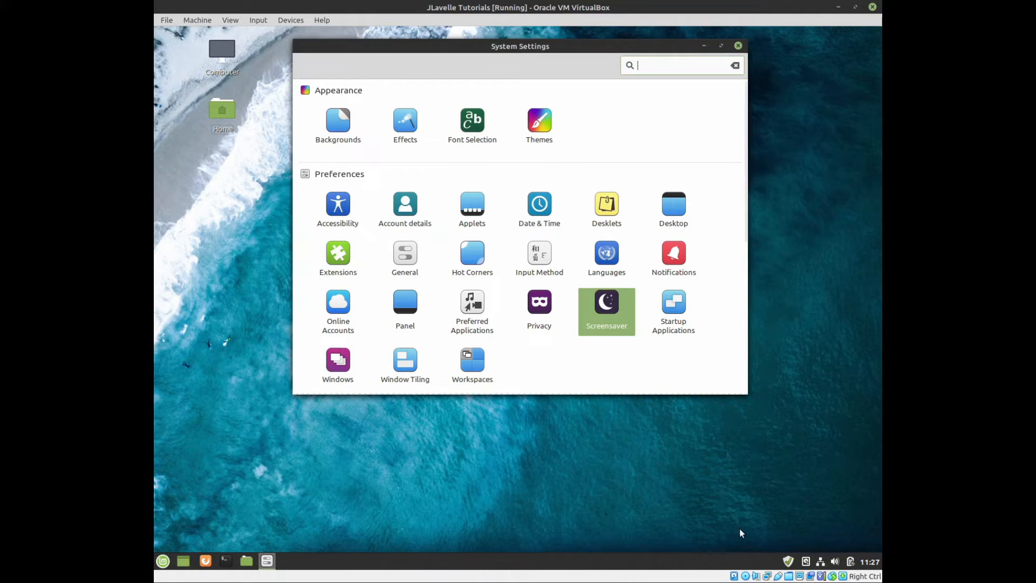
Look through the whole list of Startup Applications and return to the settings overview
{"action": "left_click", "coordinate": [682, 304]}
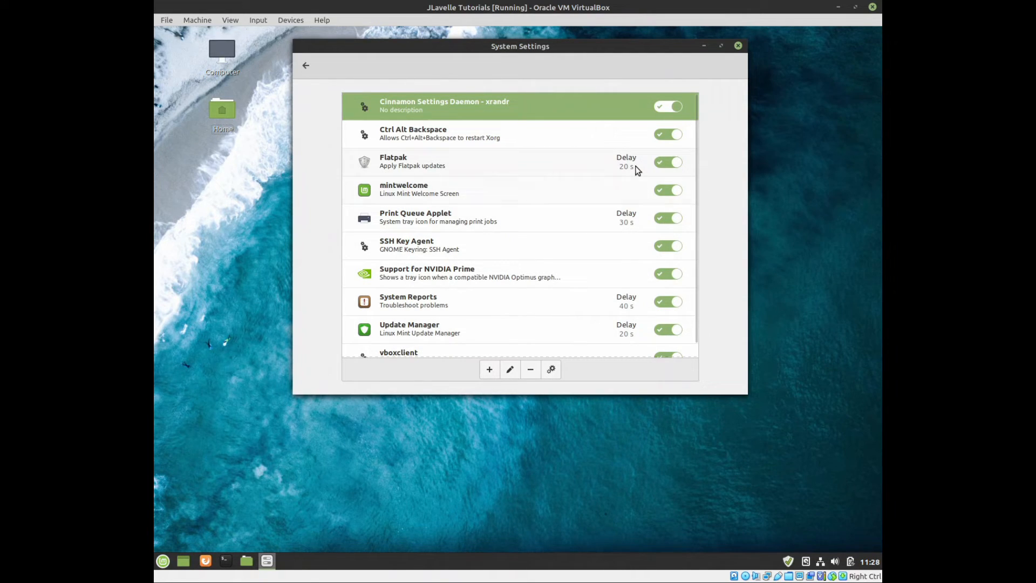
{"action": "scroll", "coordinate": [414, 274], "scroll_direction": "down", "scroll_amount": 1}
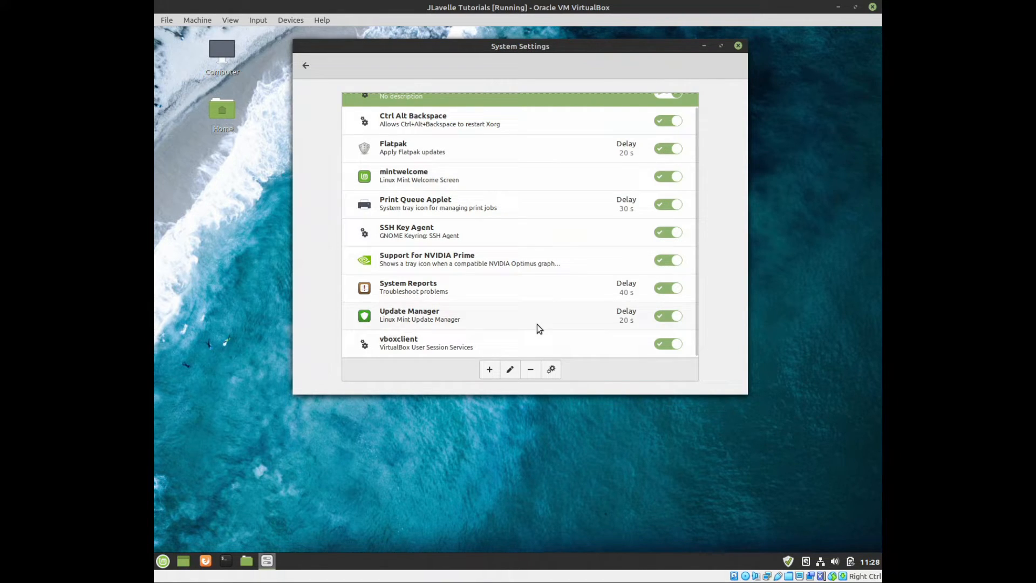
{"action": "left_click", "coordinate": [305, 66]}
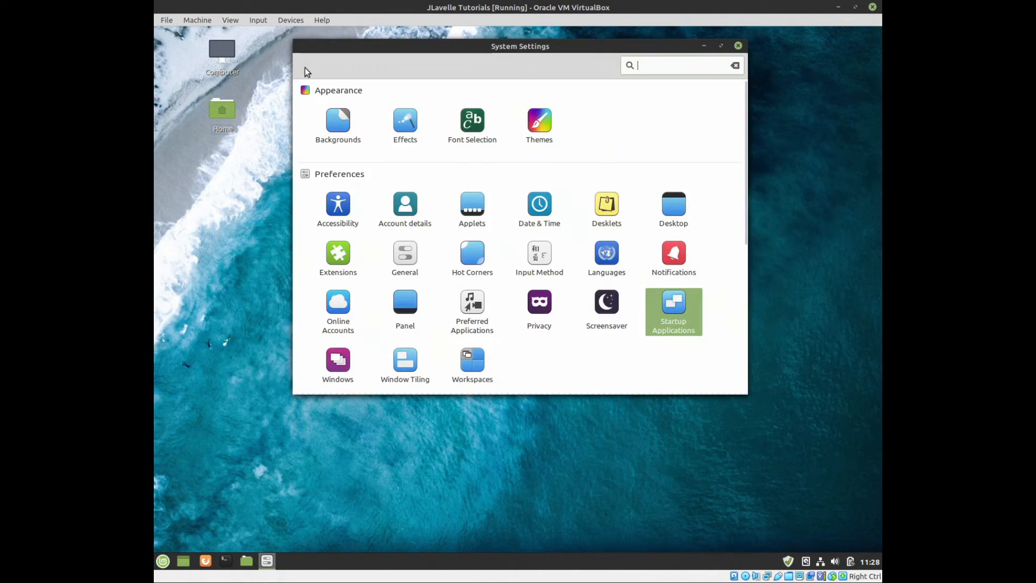
Try the Mac style (Left) buttons layout in the Windows settings, restore Traditional style (Right), and return to the overview
{"action": "scroll", "coordinate": [538, 354], "scroll_direction": "down", "scroll_amount": 2}
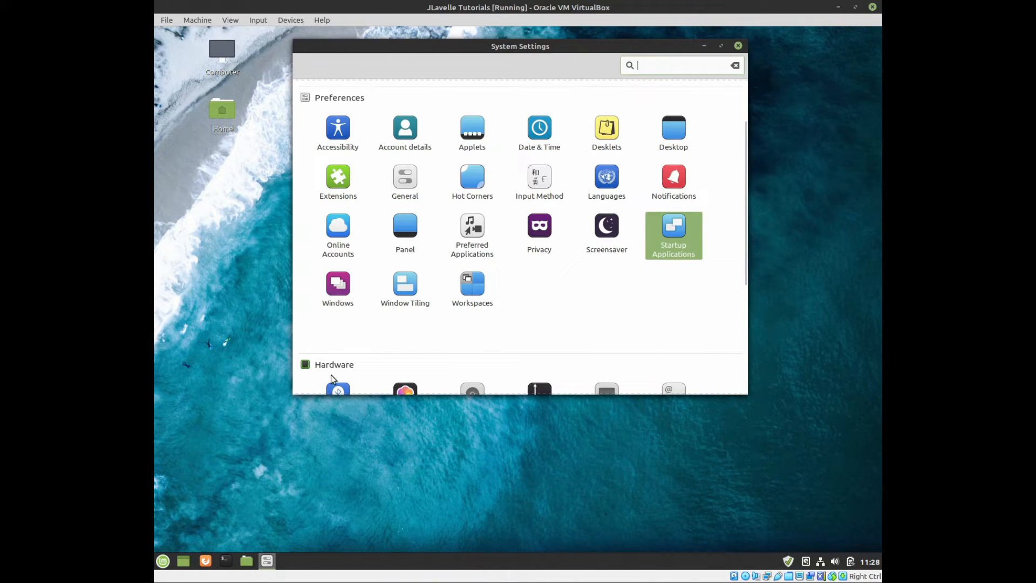
{"action": "left_click", "coordinate": [346, 287]}
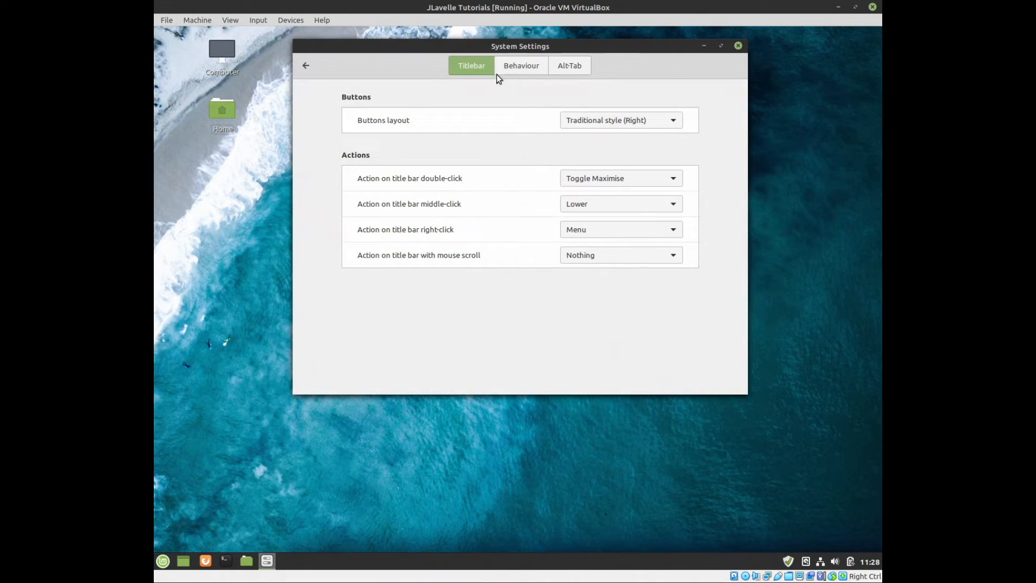
{"action": "left_click", "coordinate": [673, 121]}
{"action": "left_click", "coordinate": [638, 139]}
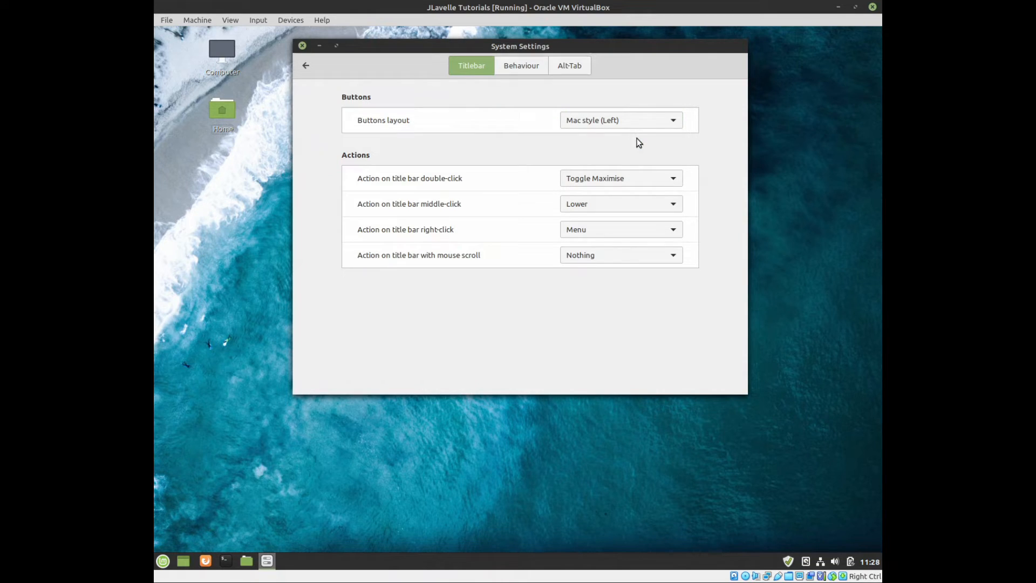
{"action": "left_click", "coordinate": [675, 122]}
{"action": "left_click", "coordinate": [653, 105]}
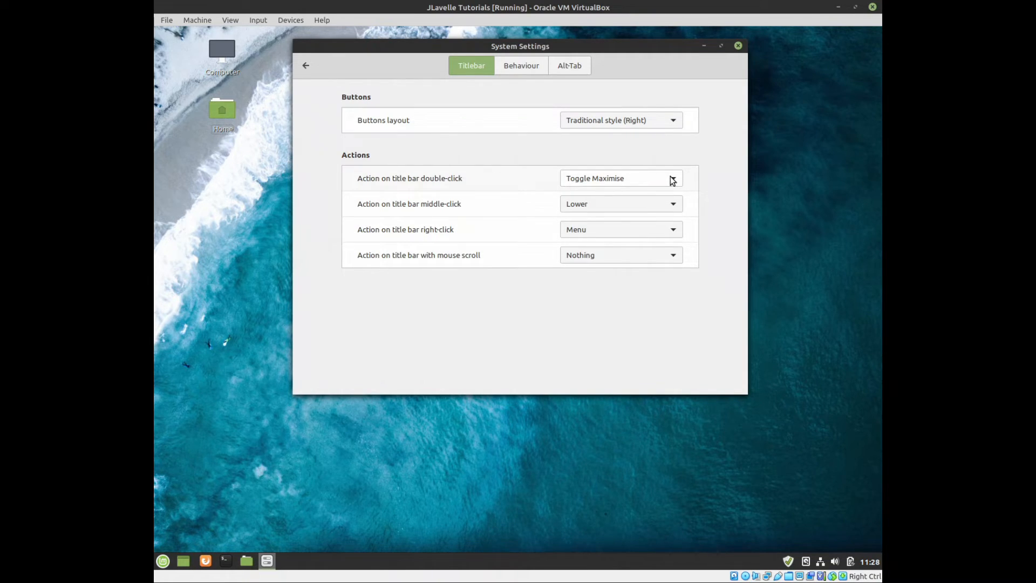
{"action": "left_click", "coordinate": [308, 68]}
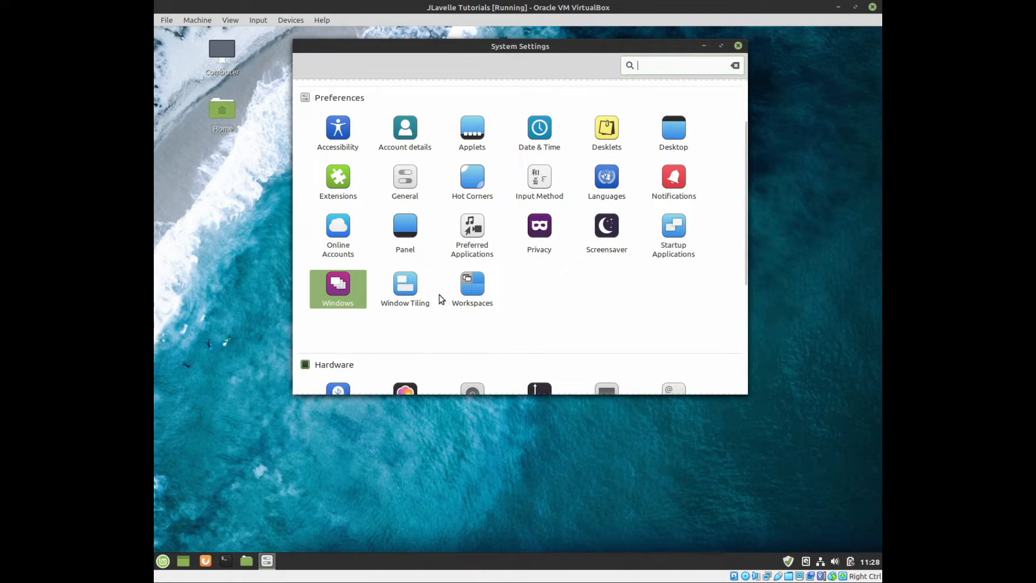
Disable window tiling and snapping in the Window Tiling settings and return to the settings overview
{"action": "left_click", "coordinate": [400, 289]}
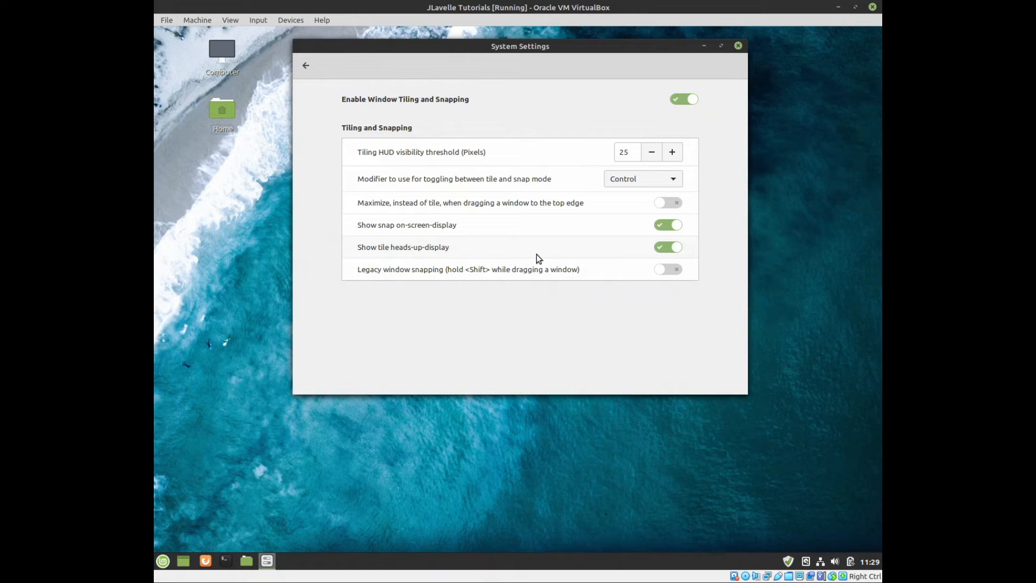
{"action": "left_click_drag", "start_coordinate": [491, 46], "coordinate": [487, 77]}
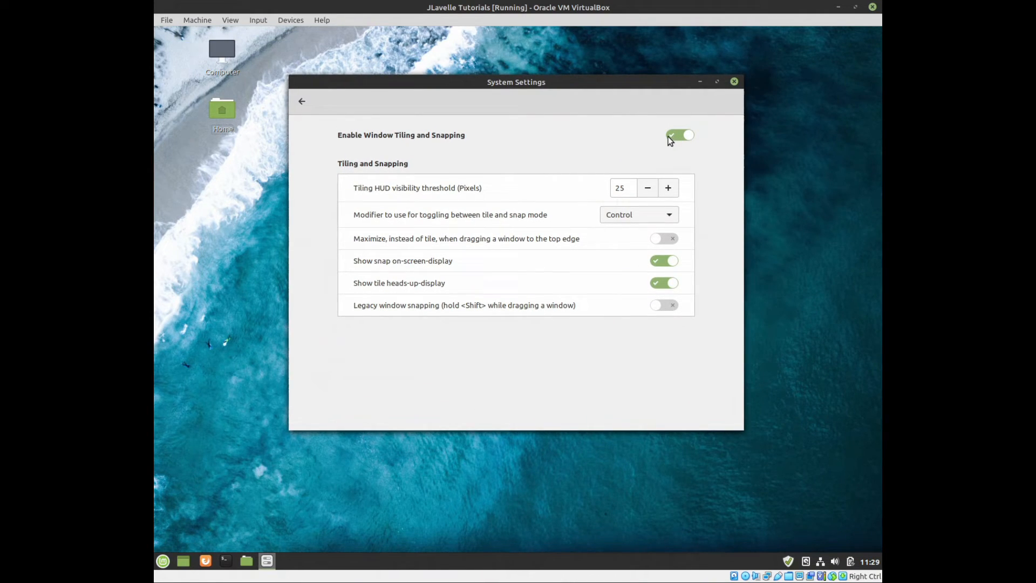
{"action": "left_click", "coordinate": [669, 137]}
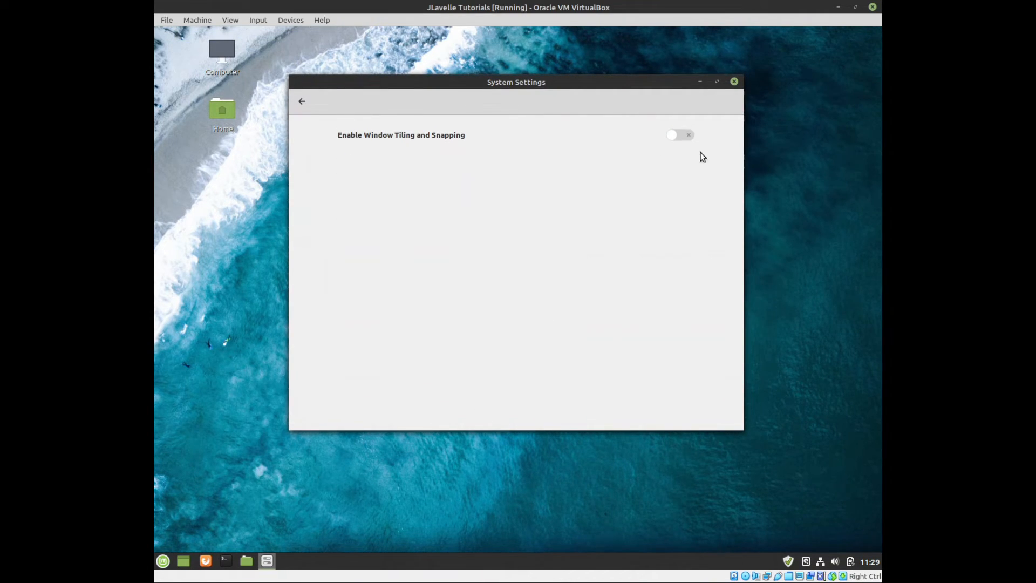
{"action": "left_click", "coordinate": [306, 106]}
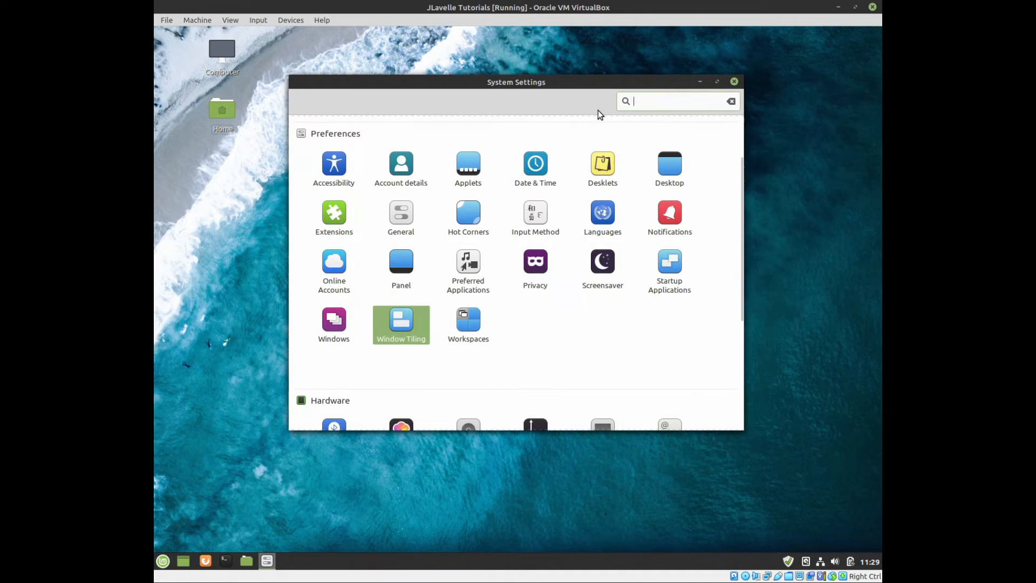
Look at the on-screen display options in the Workspaces settings and return to the settings overview
{"action": "left_click_drag", "start_coordinate": [546, 86], "coordinate": [544, 55]}
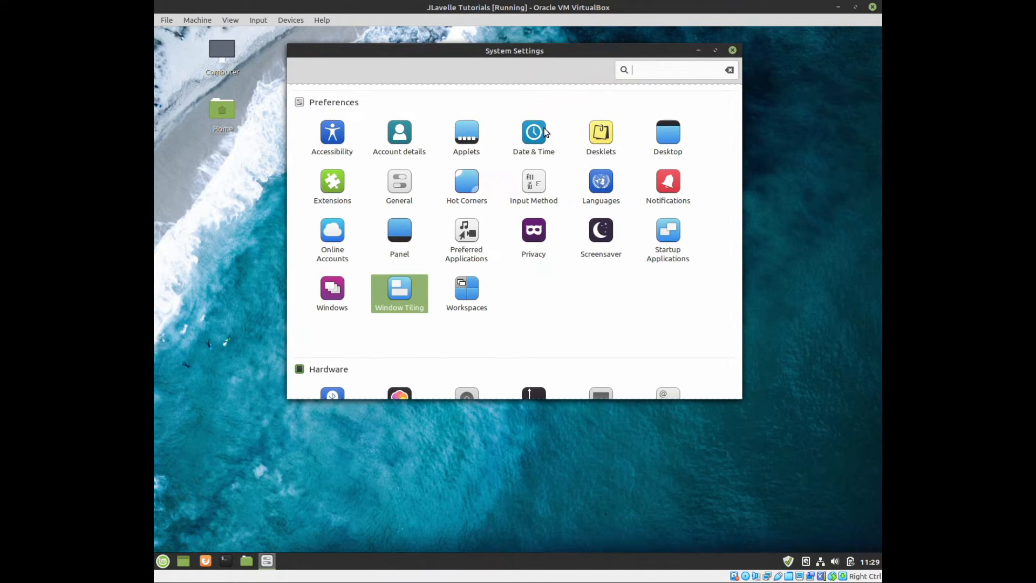
{"action": "left_click", "coordinate": [468, 286]}
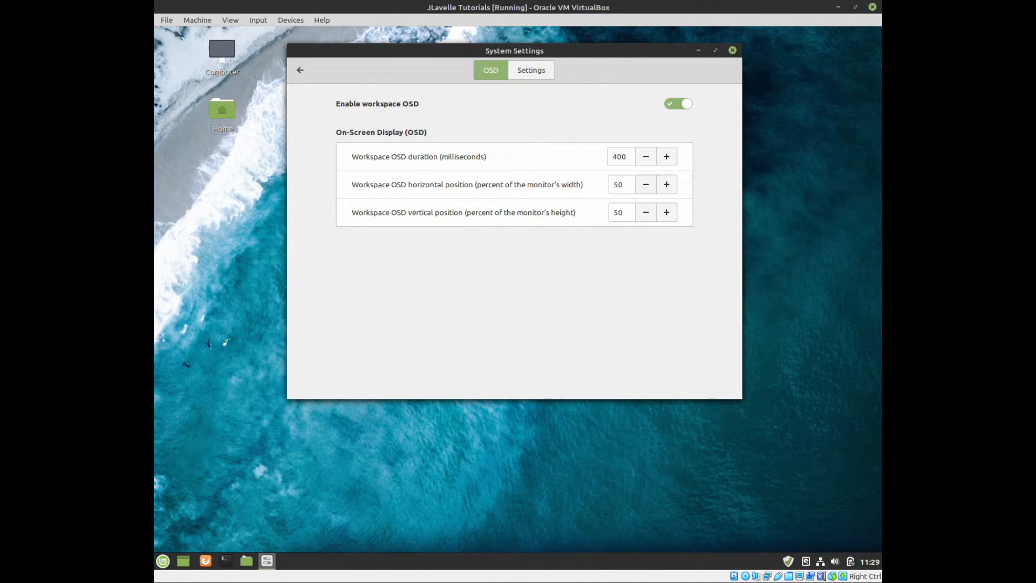
{"action": "left_click", "coordinate": [300, 71]}
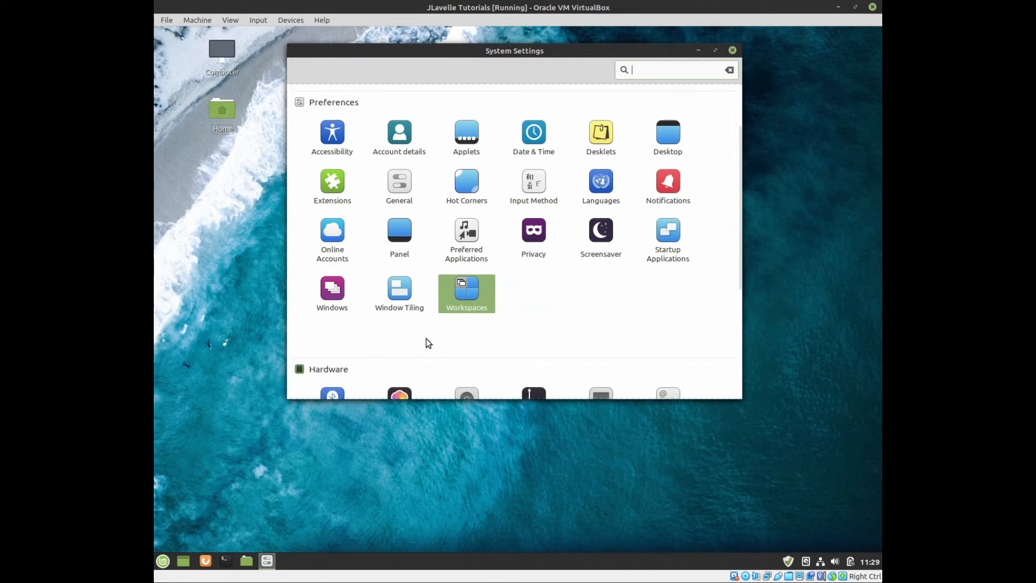
Review the mouse and touchpad options in the Mouse and Touchpad settings and return to the settings overview
{"action": "scroll", "coordinate": [521, 172], "scroll_direction": "down", "scroll_amount": 3}
{"action": "scroll", "coordinate": [581, 197], "scroll_direction": "down", "scroll_amount": 3}
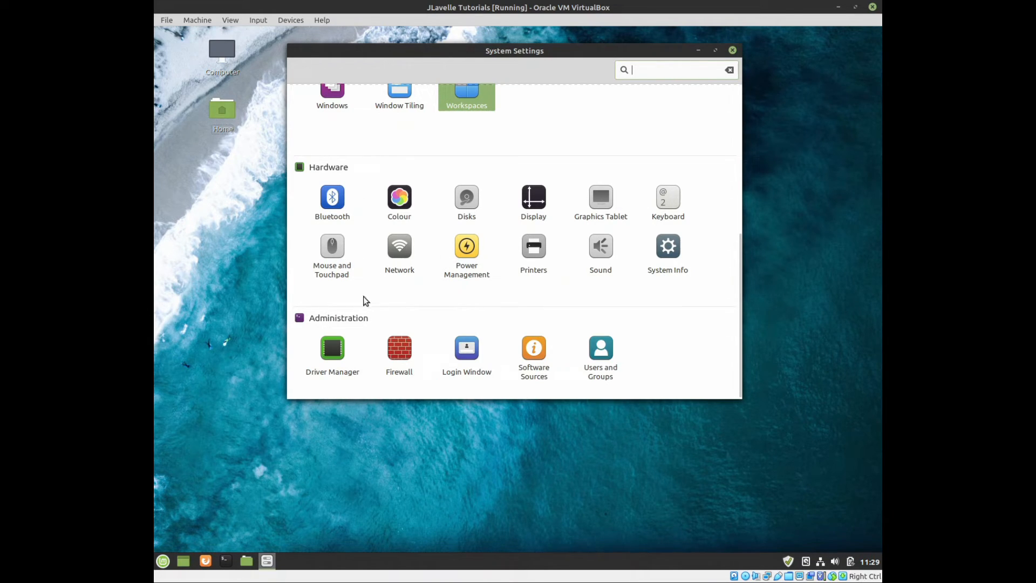
{"action": "left_click", "coordinate": [334, 249]}
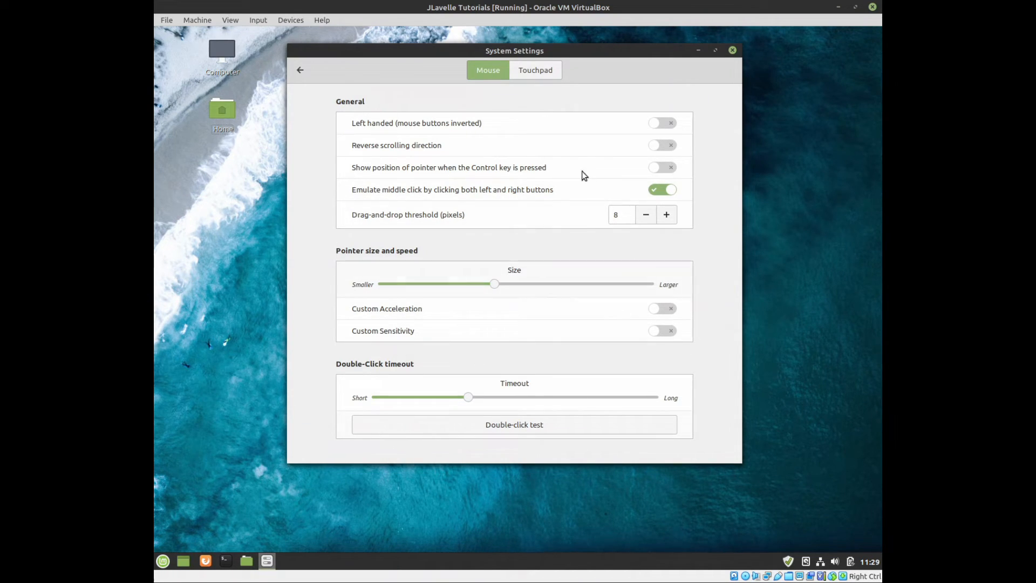
{"action": "left_click", "coordinate": [526, 64]}
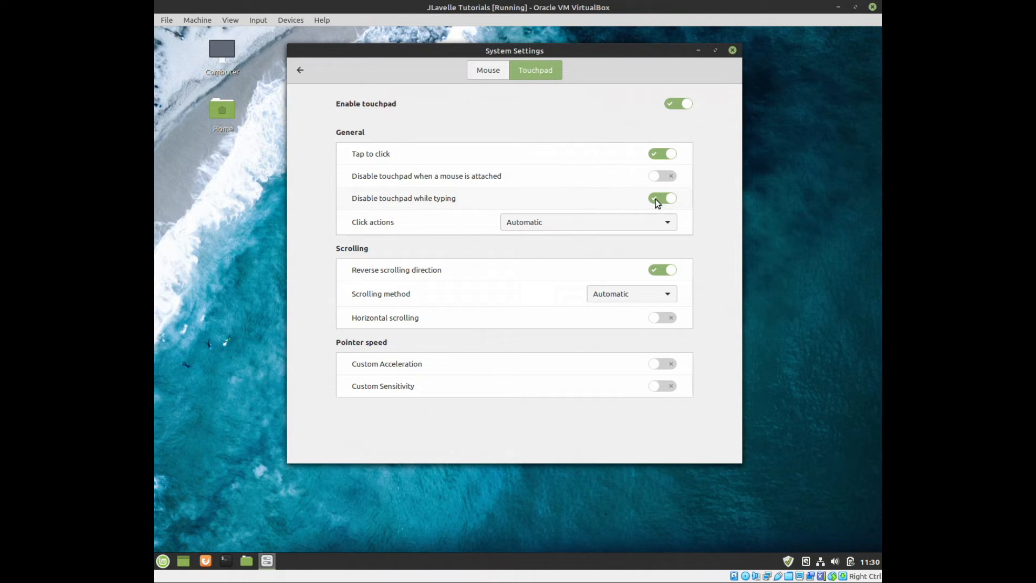
{"action": "left_click", "coordinate": [306, 76]}
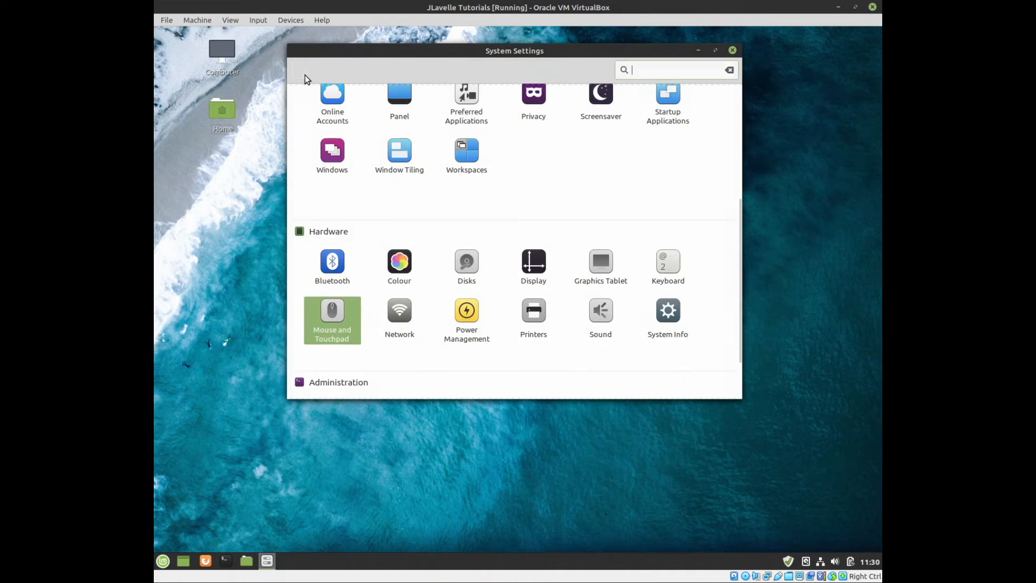
Check the Network settings and the Printers window, closing each to return to the settings overview
{"action": "left_click", "coordinate": [401, 316]}
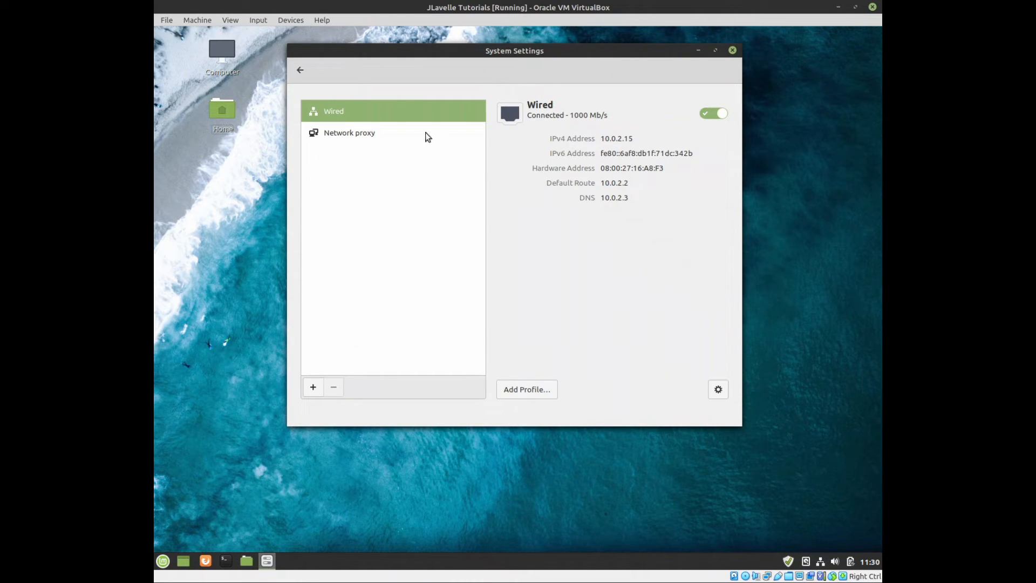
{"action": "left_click", "coordinate": [300, 70]}
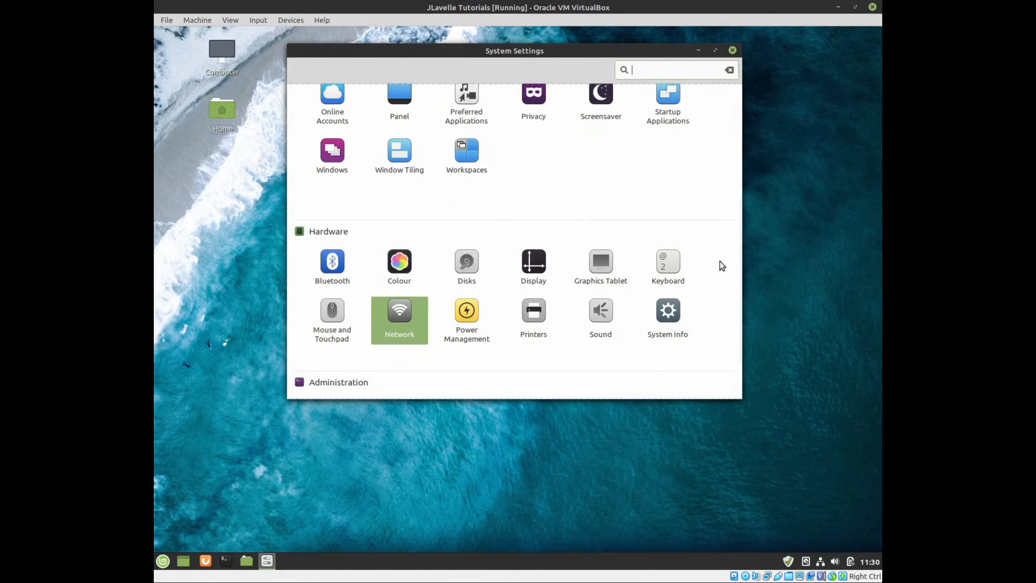
{"action": "left_click", "coordinate": [531, 316]}
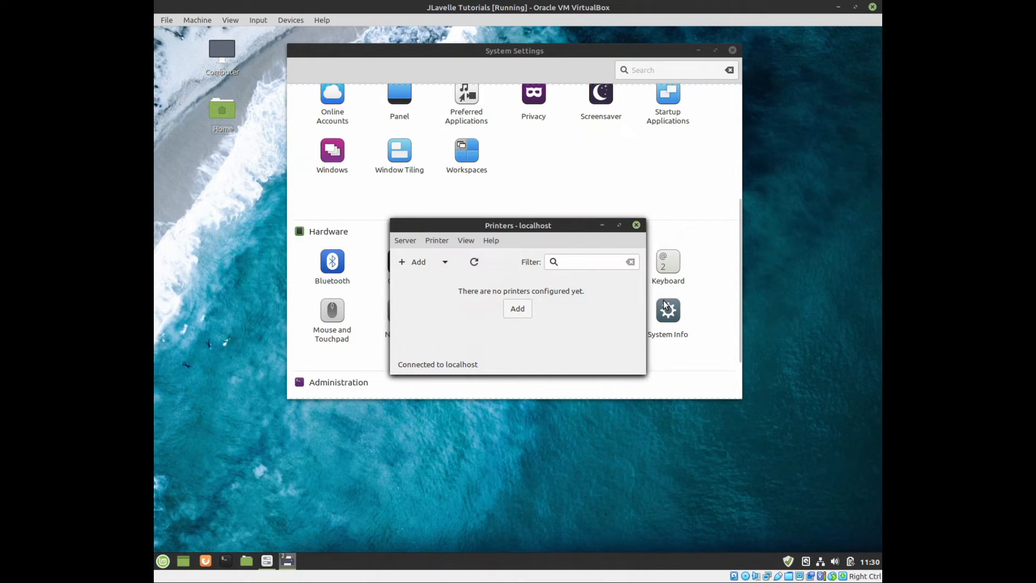
{"action": "left_click", "coordinate": [635, 225]}
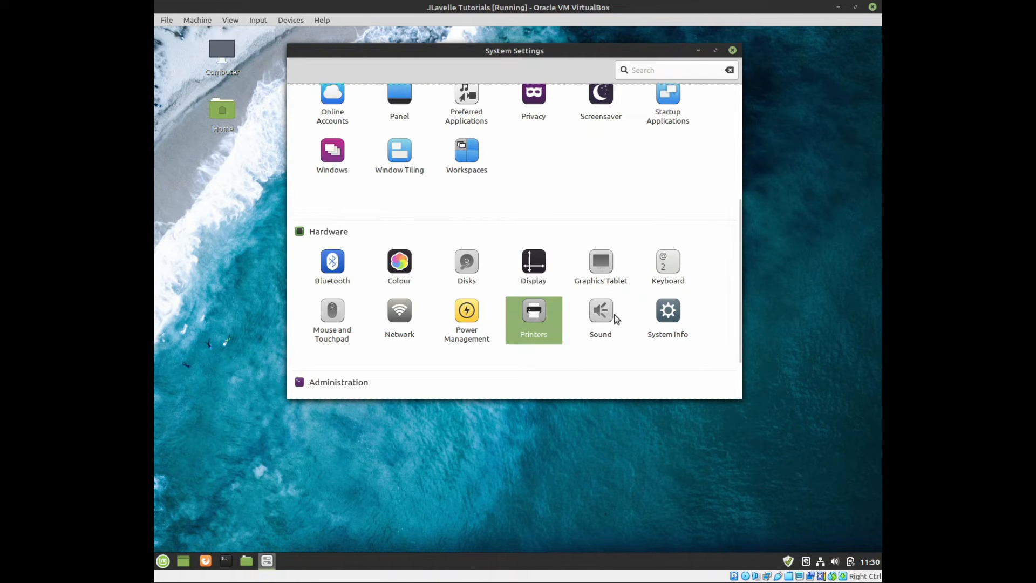
Open the Firewall configuration by entering the account password, and dismiss the duplicate authentication prompts
{"action": "scroll", "coordinate": [610, 319], "scroll_direction": "down", "scroll_amount": 3}
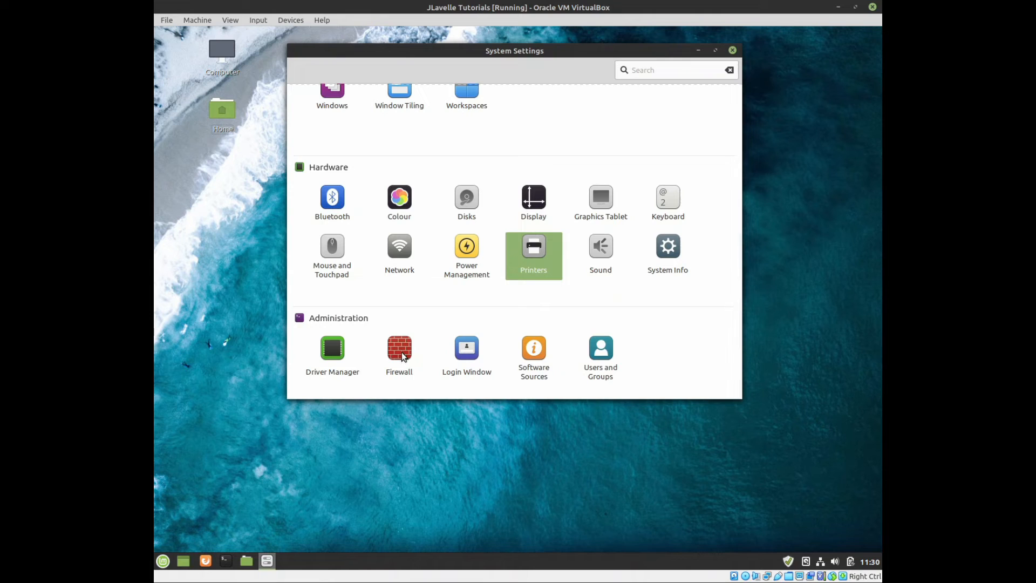
{"action": "left_click", "coordinate": [402, 357]}
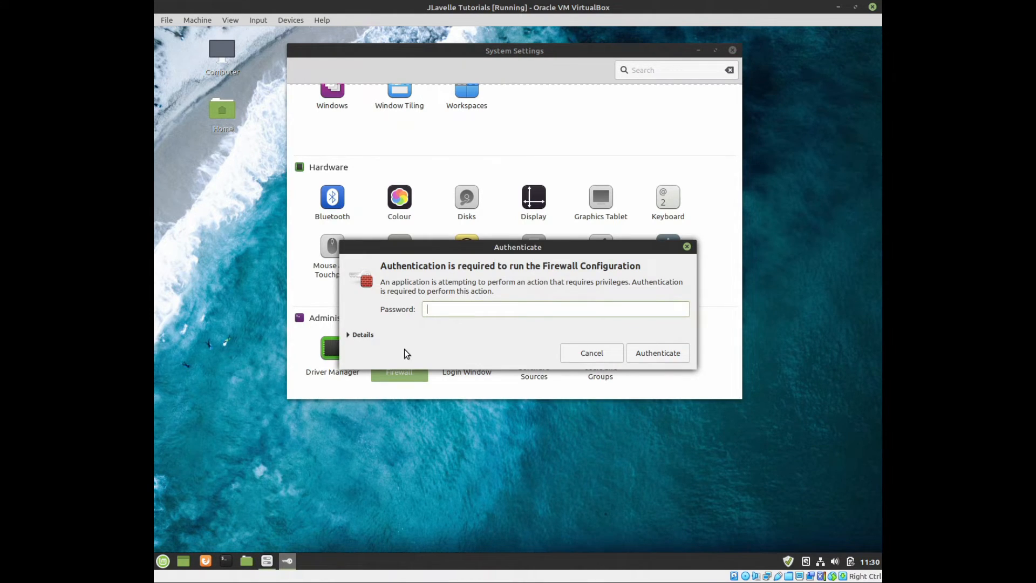
{"action": "type", "text": "••••••"}
{"action": "key", "text": "Return"}
{"action": "type", "text": "••••••"}
{"action": "key", "text": "Return"}
{"action": "key", "text": "Return"}
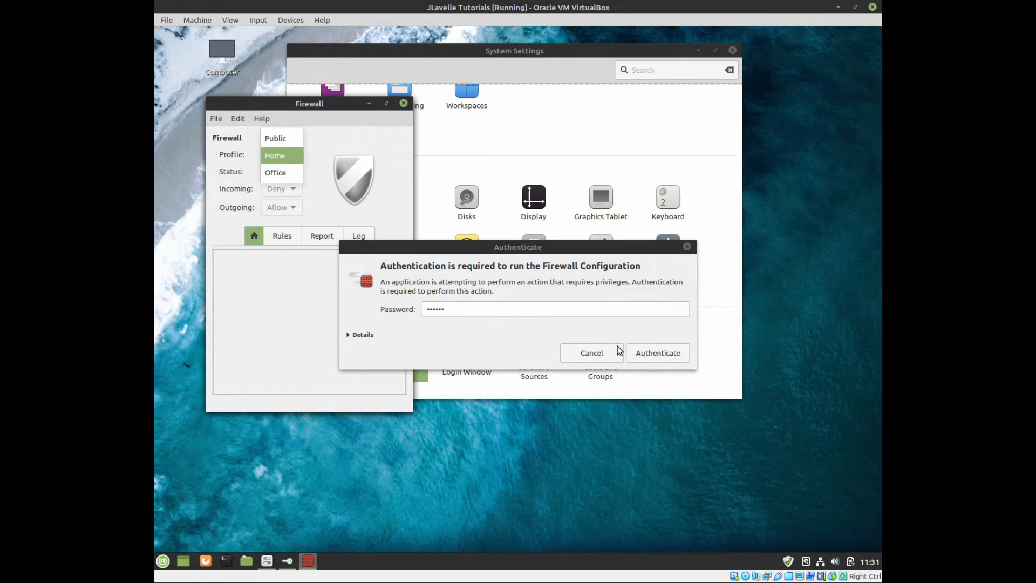
{"action": "left_click", "coordinate": [665, 350]}
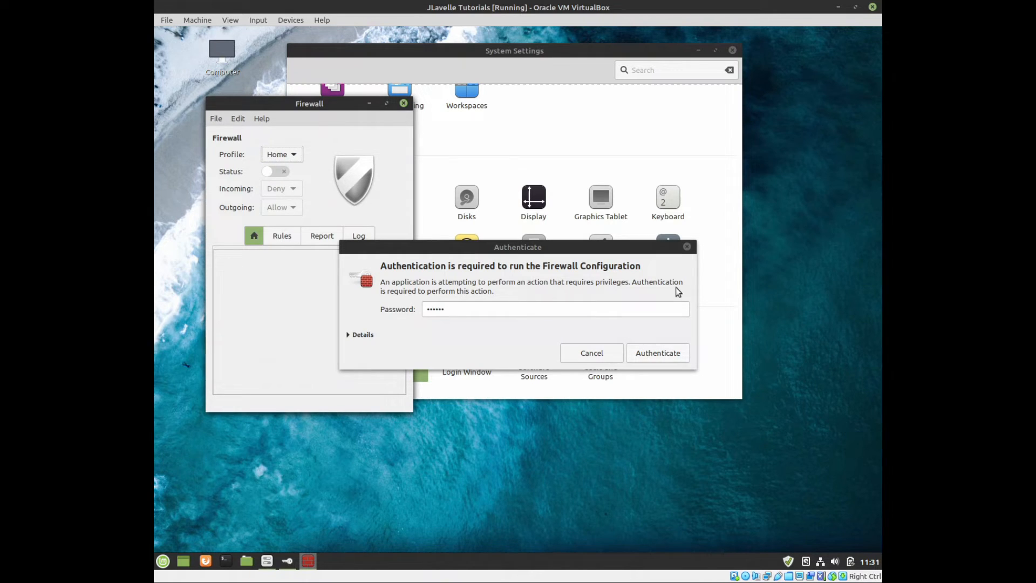
{"action": "left_click", "coordinate": [687, 247]}
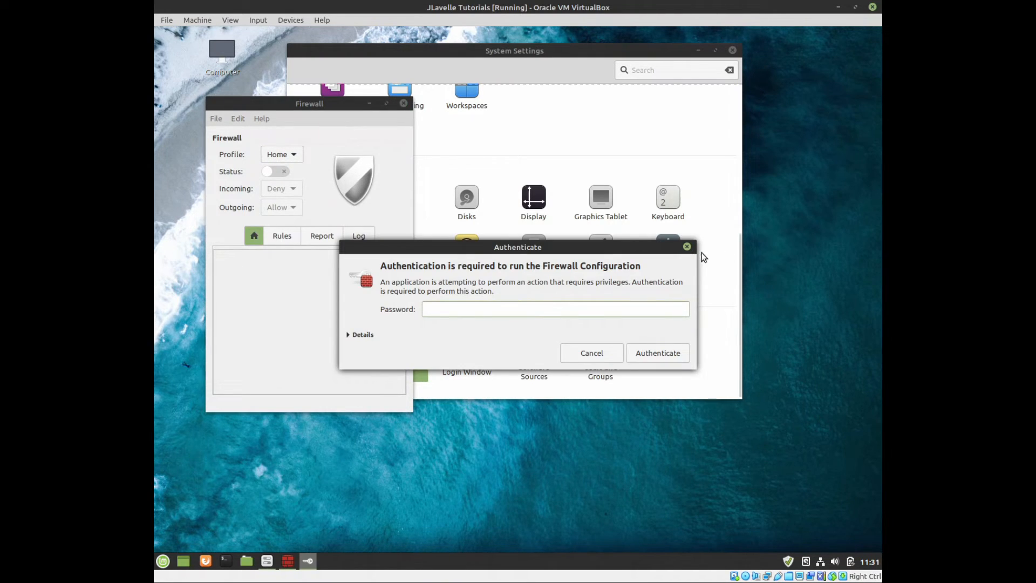
{"action": "left_click", "coordinate": [687, 247]}
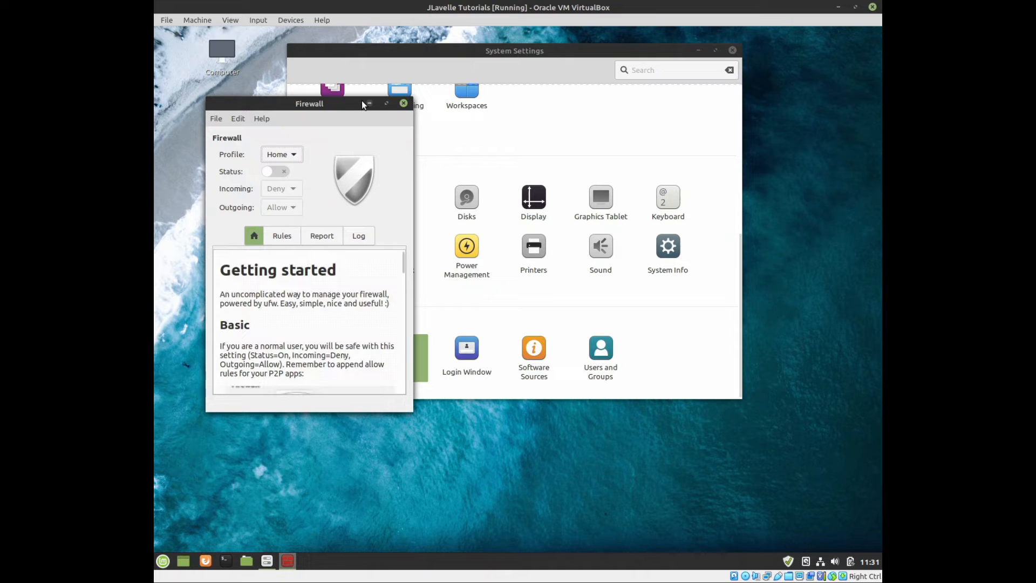
Turn on the firewall for the Home profile and close the Firewall window
{"action": "left_click_drag", "start_coordinate": [346, 111], "coordinate": [507, 90]}
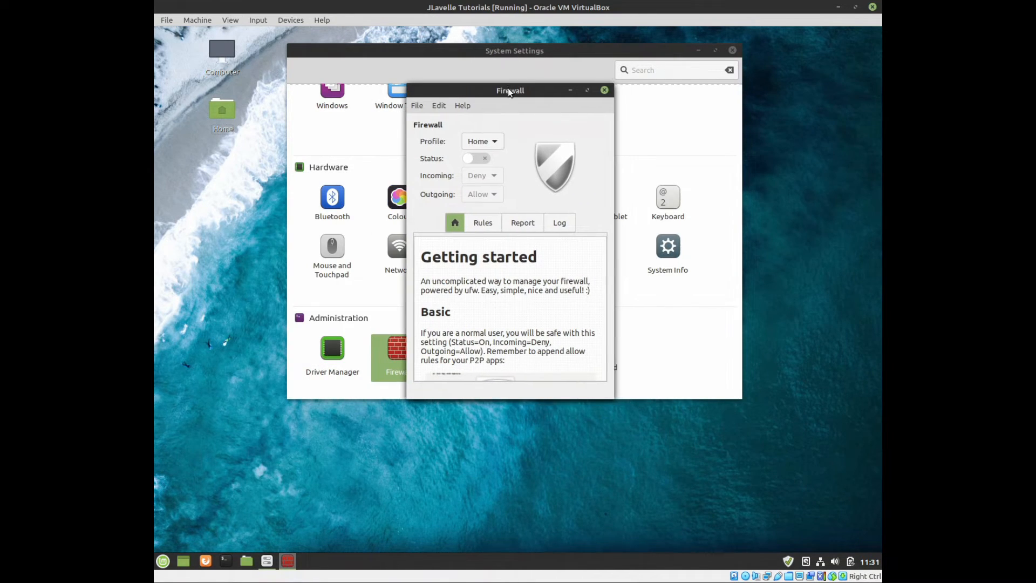
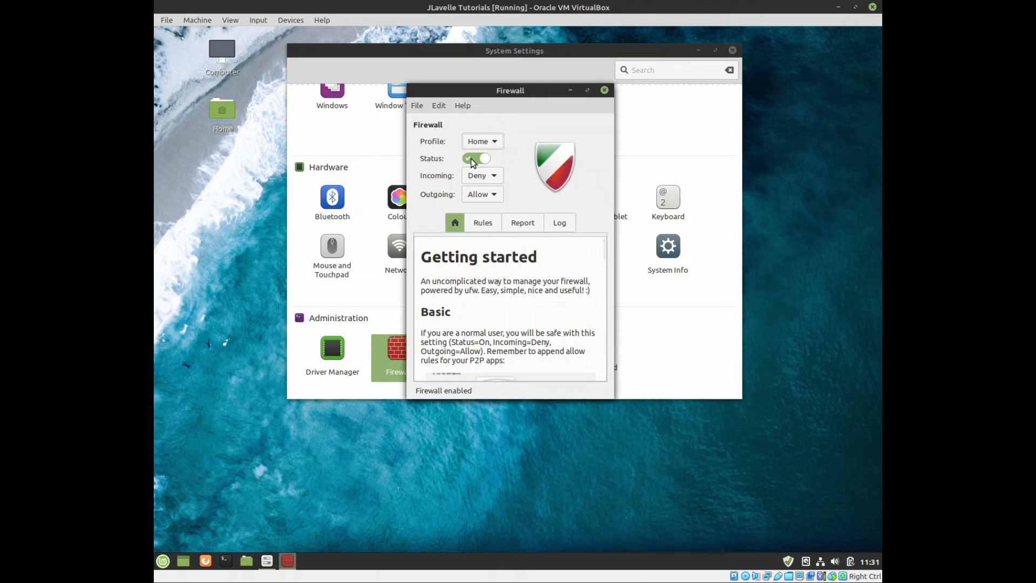
{"action": "left_click", "coordinate": [604, 91]}
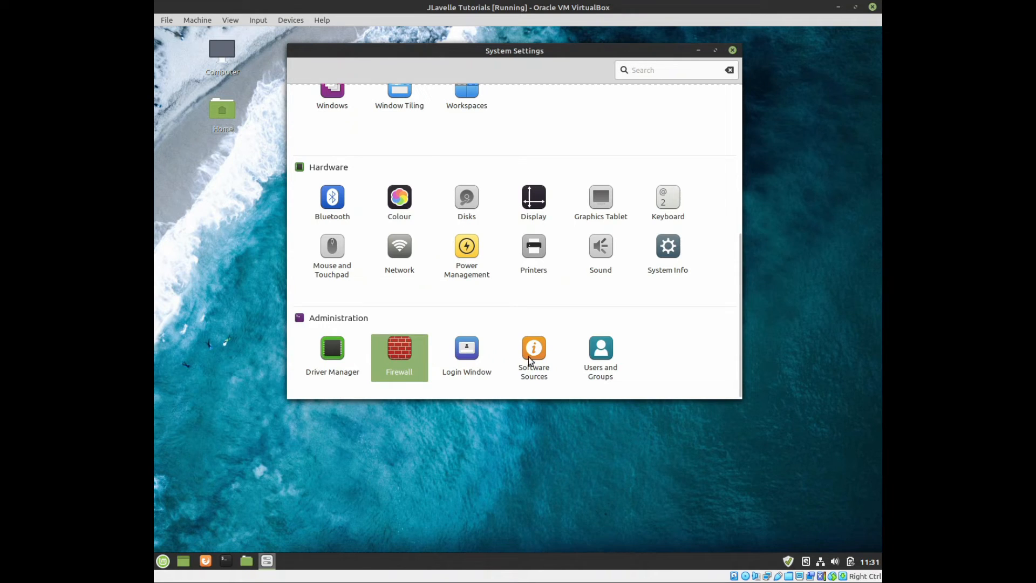
Visit Users and Groups under Administration and close System Settings
{"action": "left_click", "coordinate": [602, 358]}
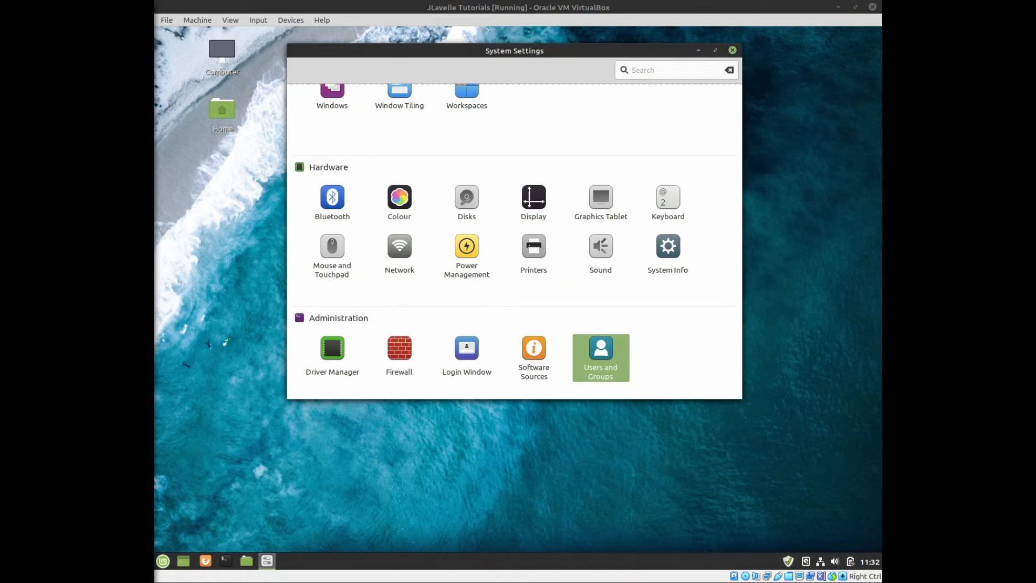
{"action": "left_click", "coordinate": [733, 50]}
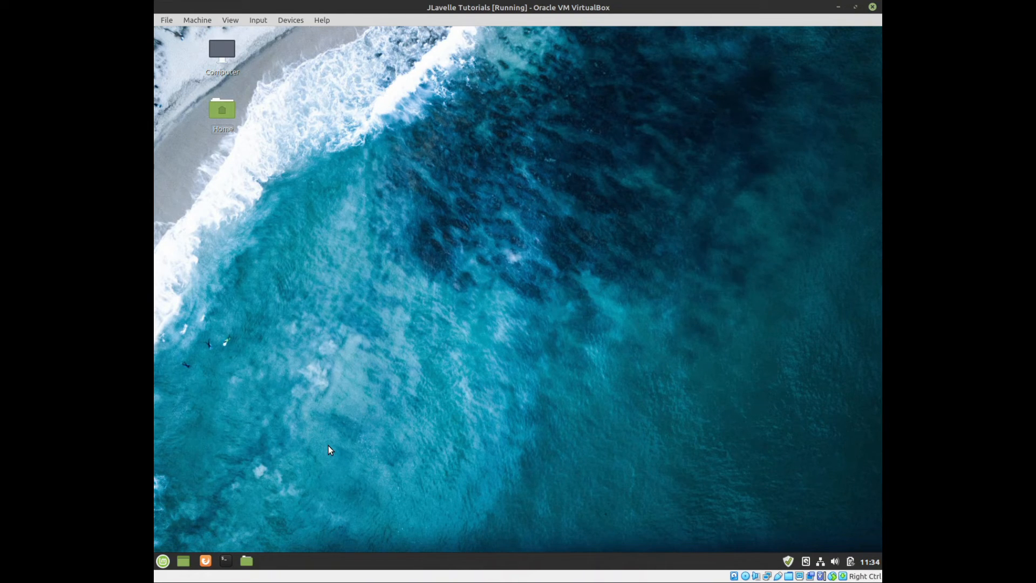
Search Software Manager for "ms fonts" and open the Ttf-mscorefonts-installer package page
{"action": "left_click", "coordinate": [161, 564]}
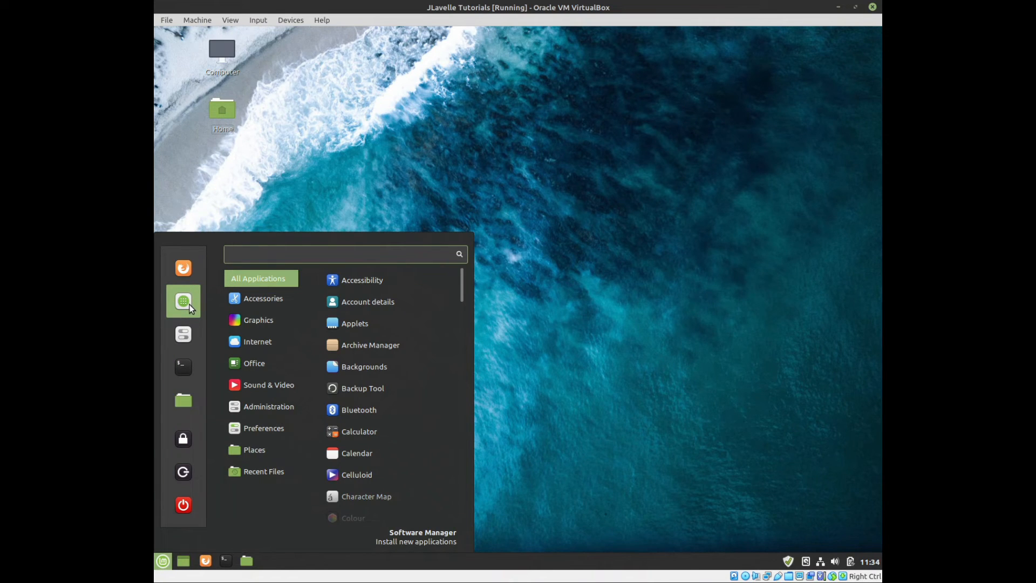
{"action": "left_click", "coordinate": [184, 303]}
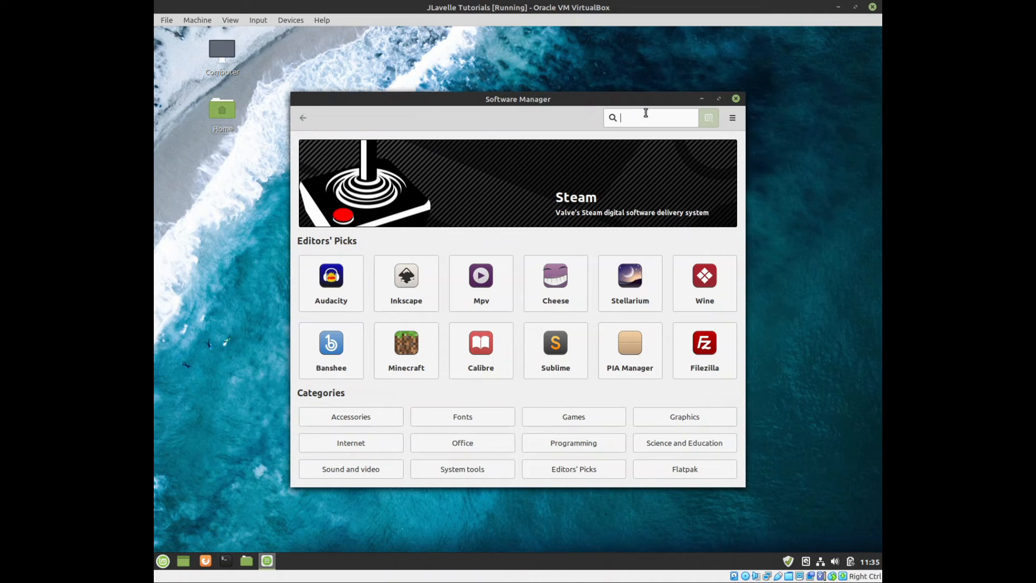
{"action": "type", "text": "ms fonts"}
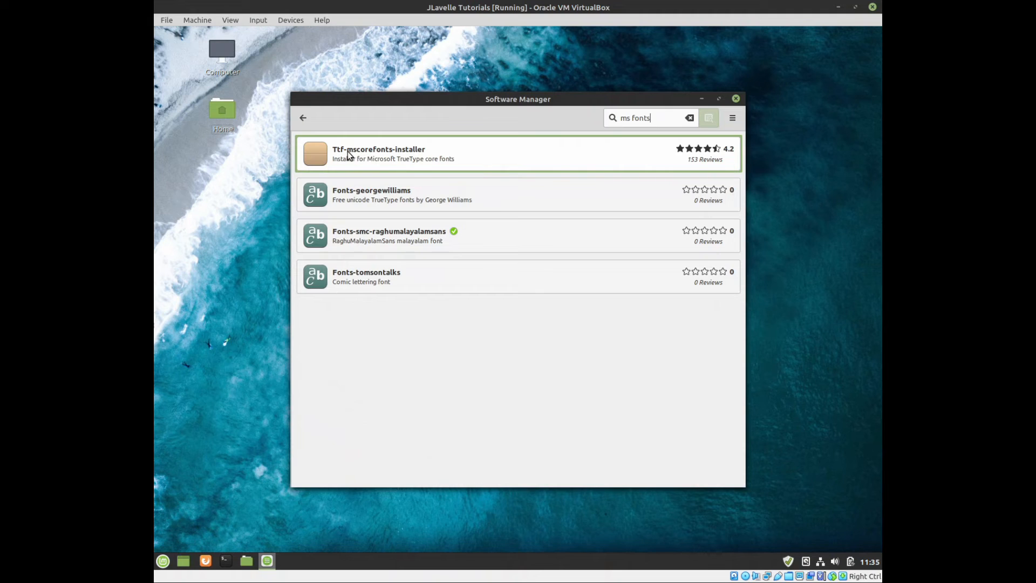
{"action": "left_click", "coordinate": [380, 155]}
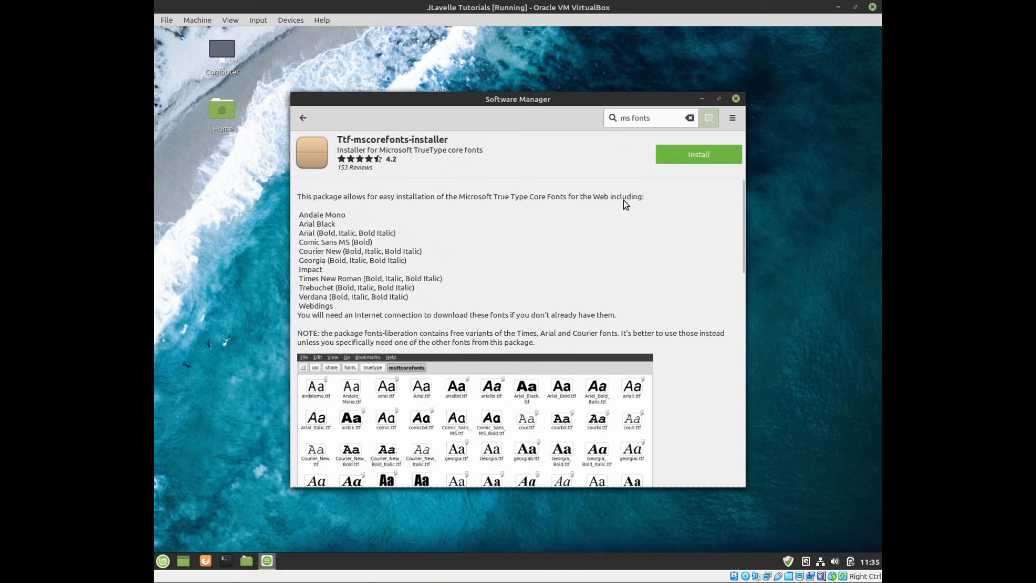
Install Ttf-mscorefonts-installer, approving the additional software, entering the account password and accepting the EULA license terms
{"action": "left_click", "coordinate": [701, 159]}
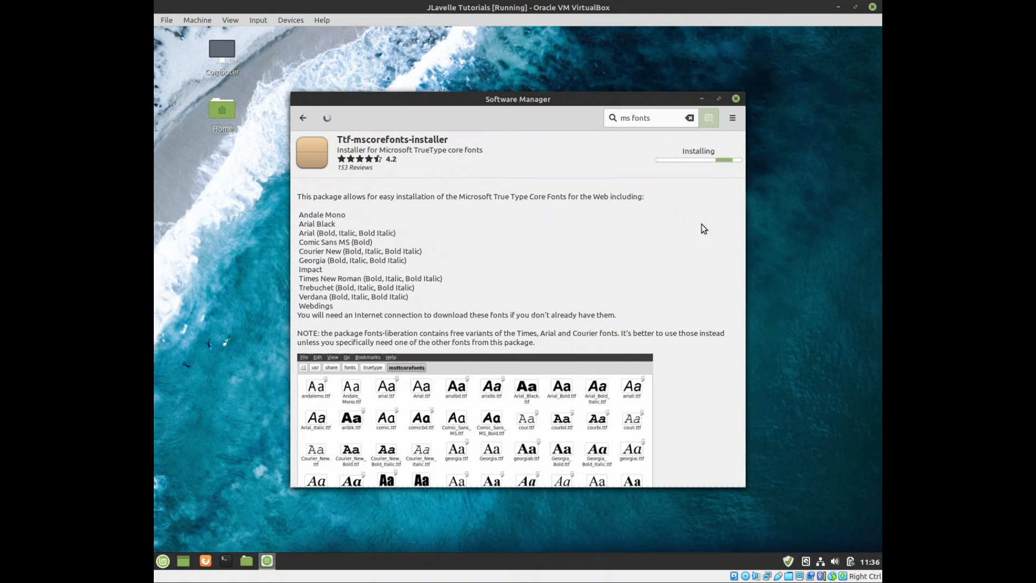
{"action": "scroll", "coordinate": [513, 321], "scroll_direction": "down", "scroll_amount": 3}
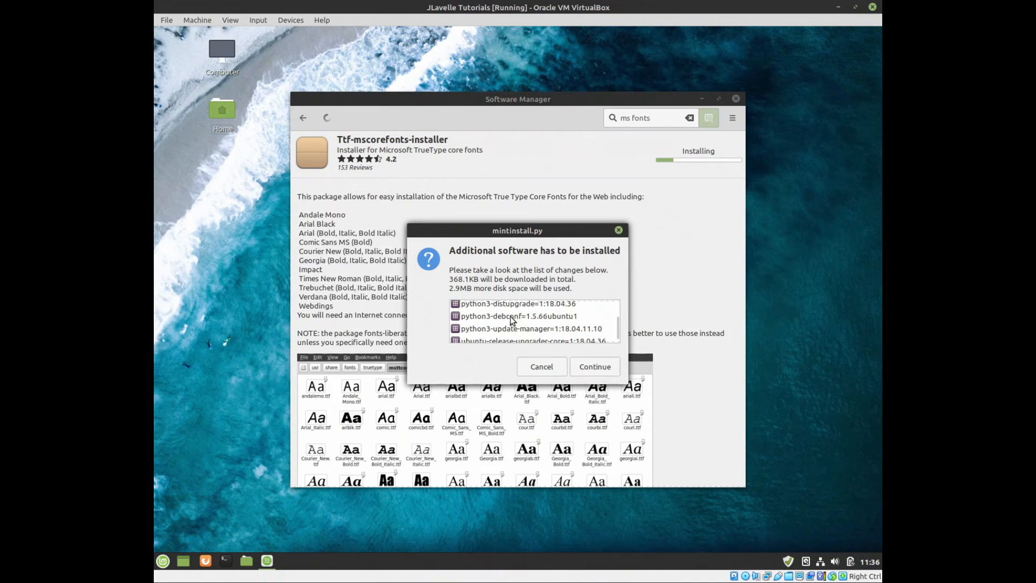
{"action": "left_click", "coordinate": [596, 367]}
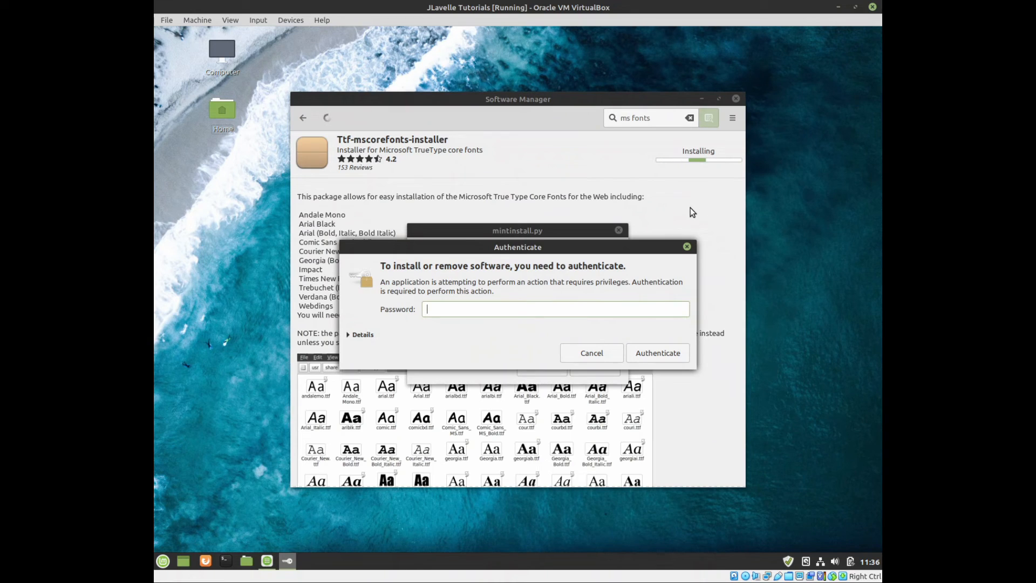
{"action": "type", "text": "•••••"}
{"action": "key", "text": "Return"}
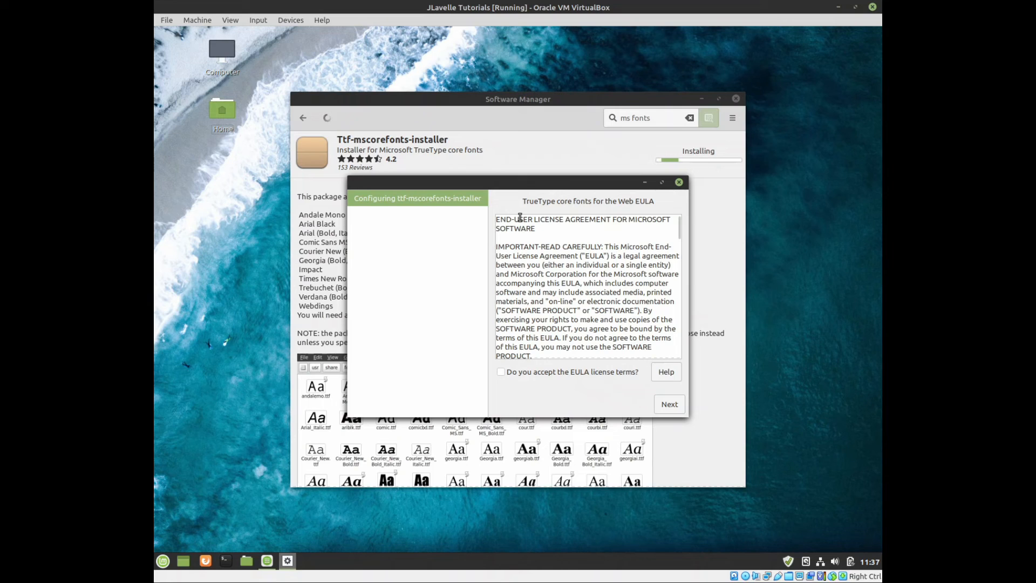
{"action": "left_click", "coordinate": [501, 372]}
{"action": "left_click", "coordinate": [676, 410]}
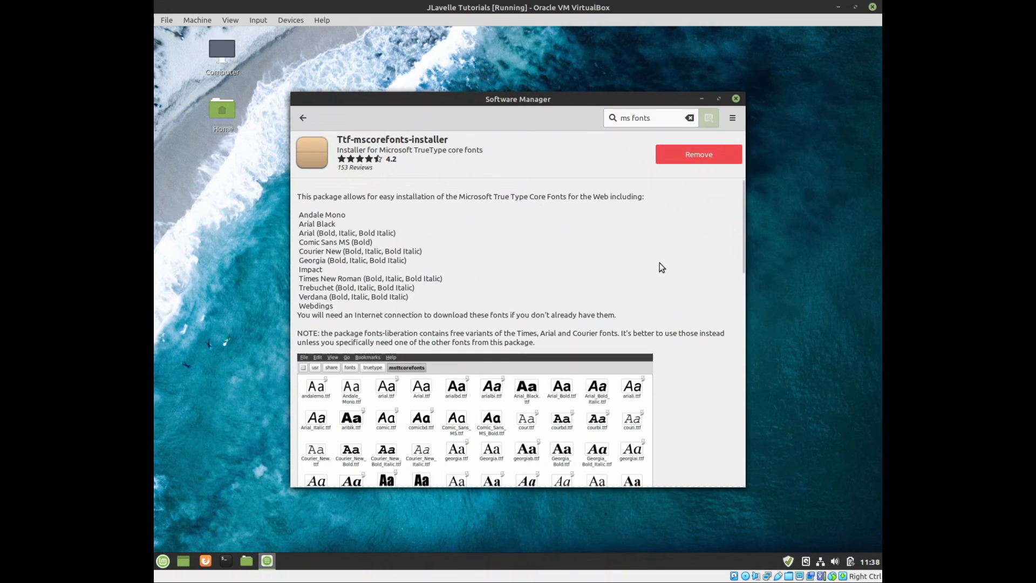
Leave the fonts package, search Software Manager for "virtualbox" and return to the start page
{"action": "left_click", "coordinate": [305, 119]}
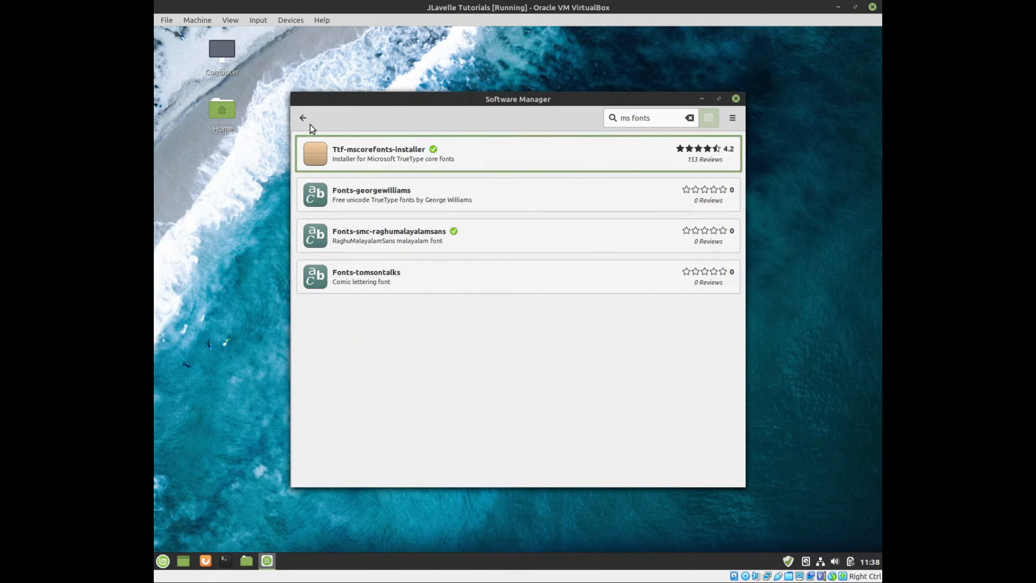
{"action": "left_click", "coordinate": [303, 120]}
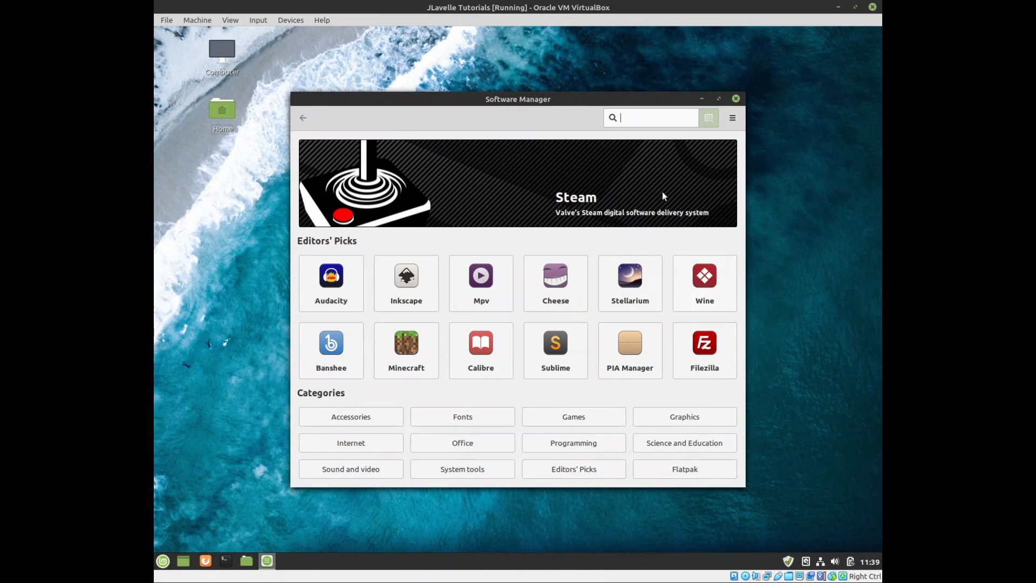
{"action": "type", "text": "virtualbox"}
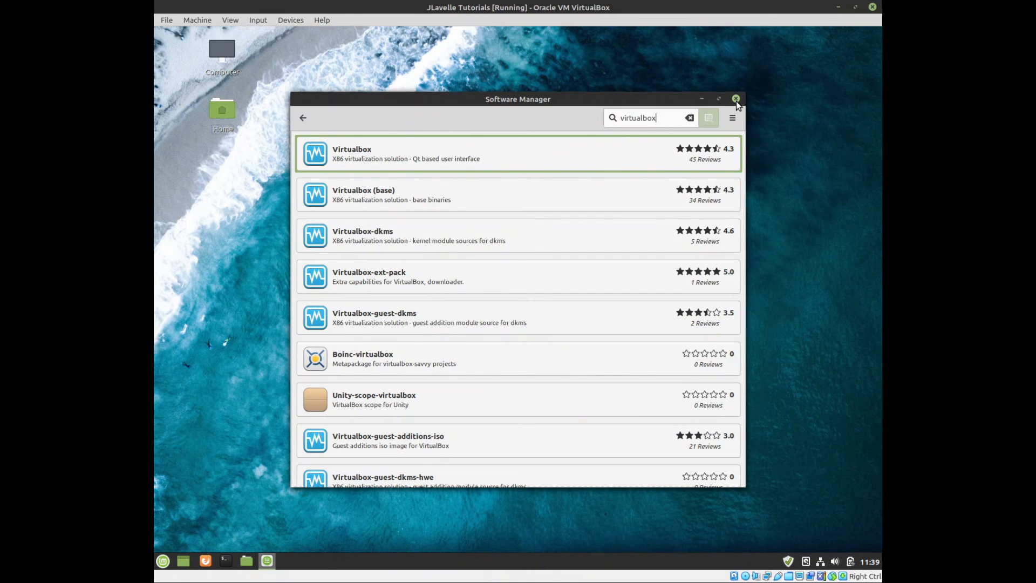
{"action": "left_click", "coordinate": [305, 119]}
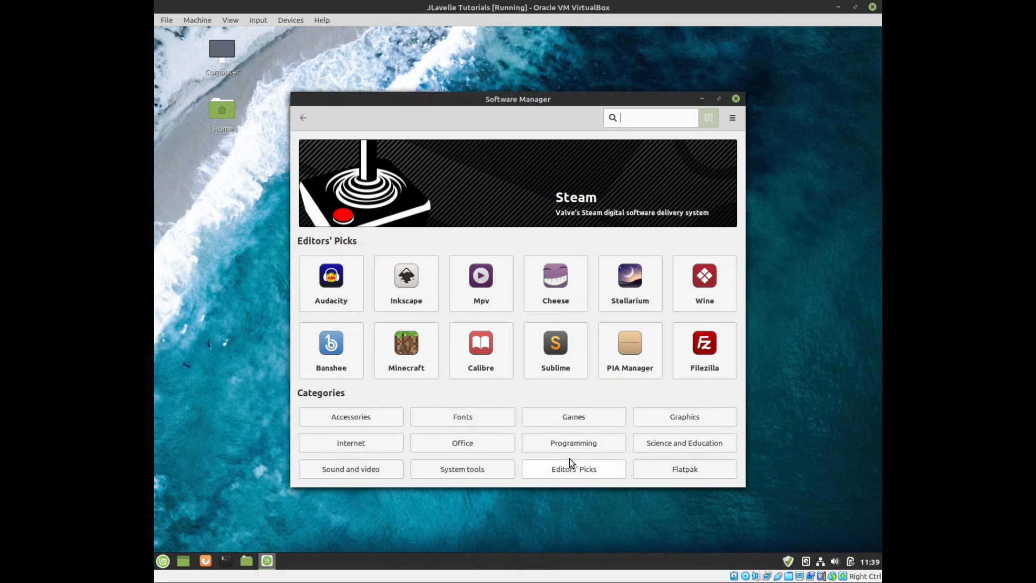
Browse the Sound and video category in Software Manager and return to the start page
{"action": "left_click", "coordinate": [367, 475]}
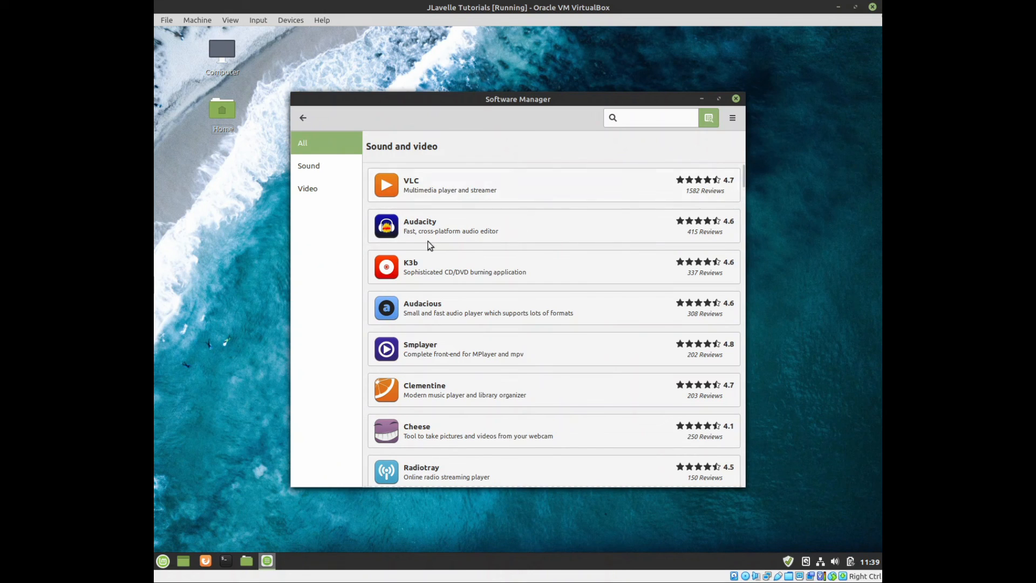
{"action": "left_click", "coordinate": [422, 172]}
{"action": "scroll", "coordinate": [478, 359], "scroll_direction": "down", "scroll_amount": 10}
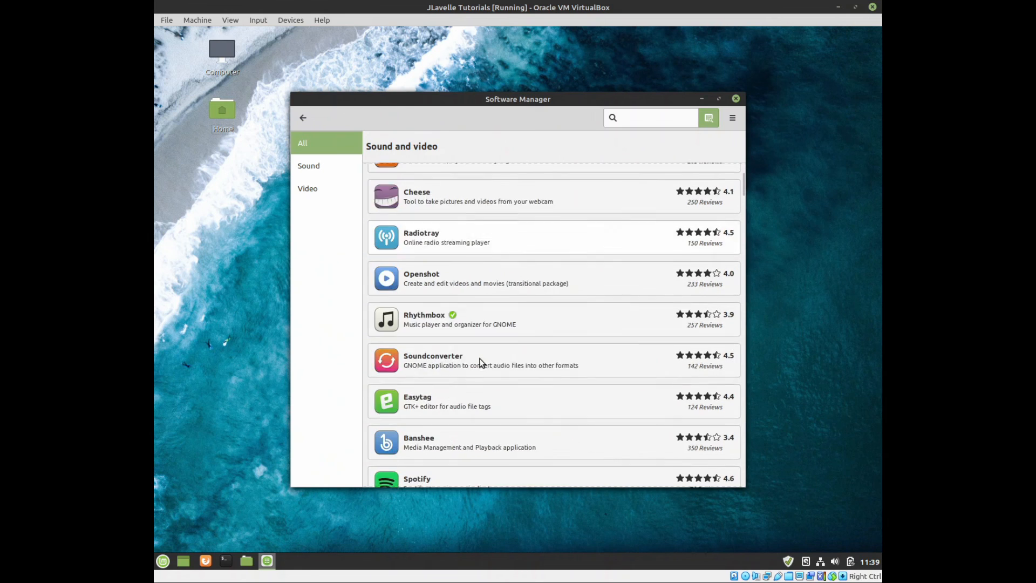
{"action": "left_click", "coordinate": [303, 120]}
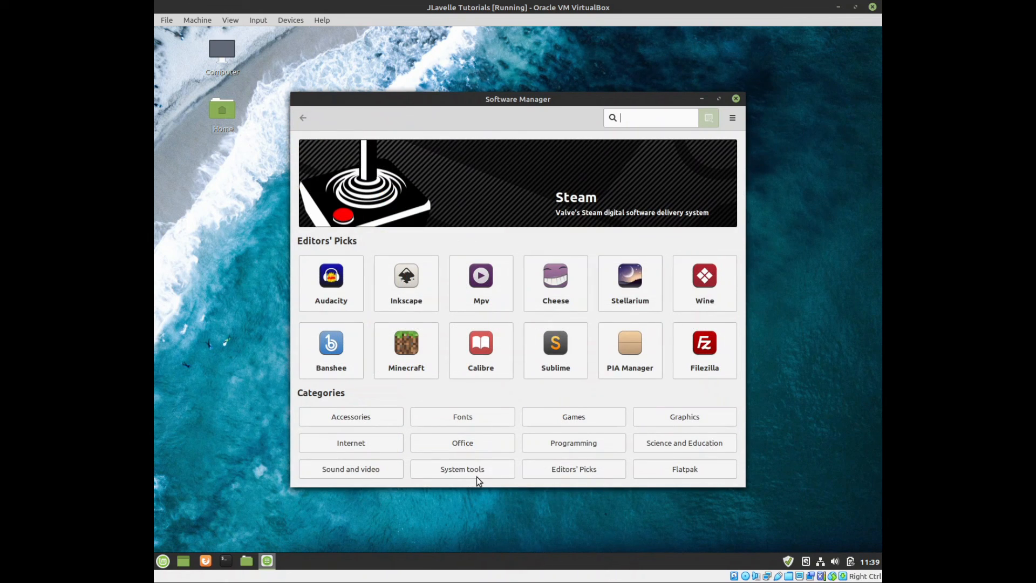
Look through the applications in the Office category, including Libreoffice-writer, and return to the start page
{"action": "left_click", "coordinate": [471, 442]}
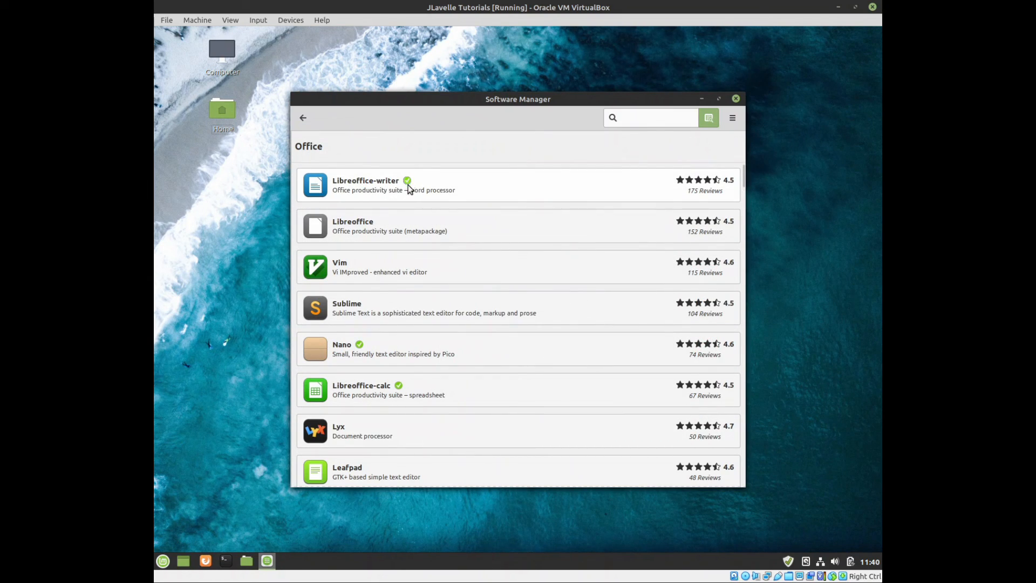
{"action": "left_click", "coordinate": [408, 190]}
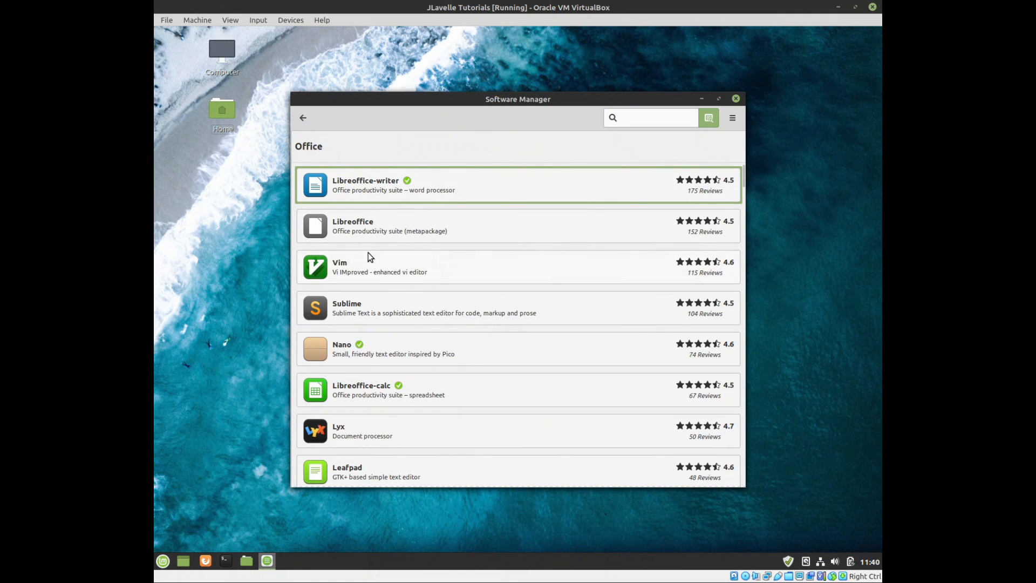
{"action": "scroll", "coordinate": [378, 264], "scroll_direction": "down", "scroll_amount": 4}
{"action": "scroll", "coordinate": [371, 232], "scroll_direction": "down", "scroll_amount": 5}
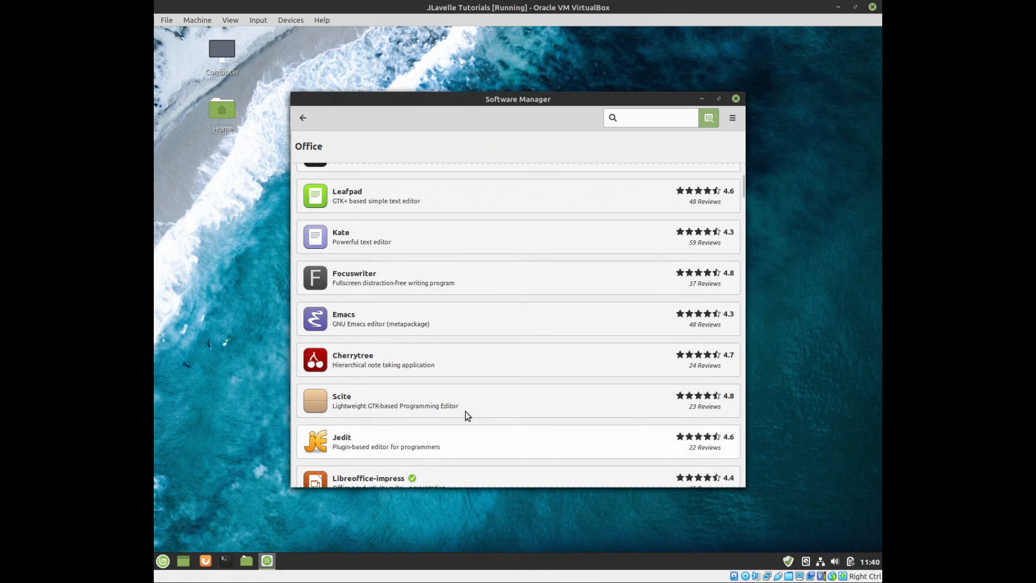
{"action": "scroll", "coordinate": [451, 352], "scroll_direction": "up", "scroll_amount": 8}
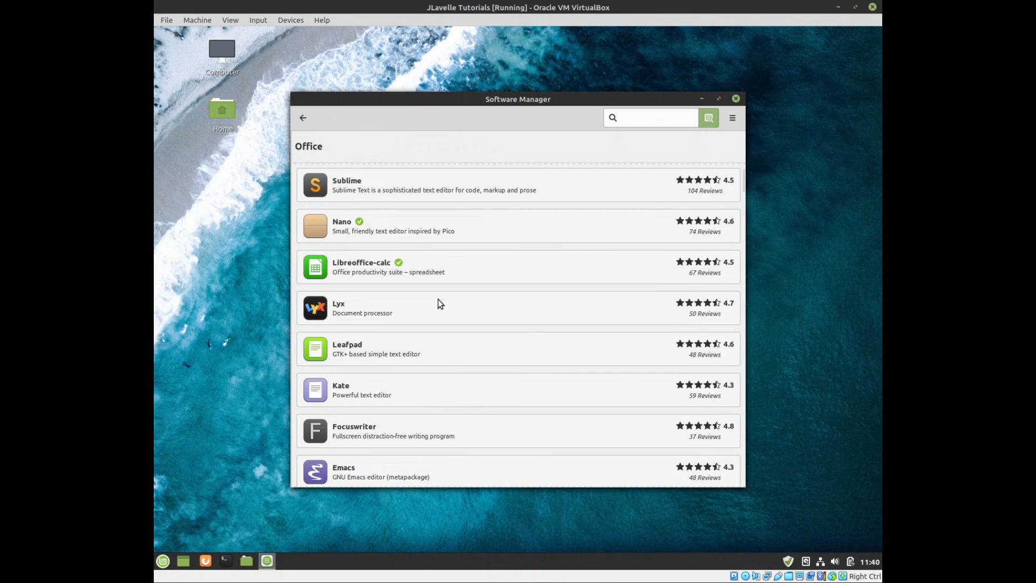
{"action": "left_click", "coordinate": [305, 119]}
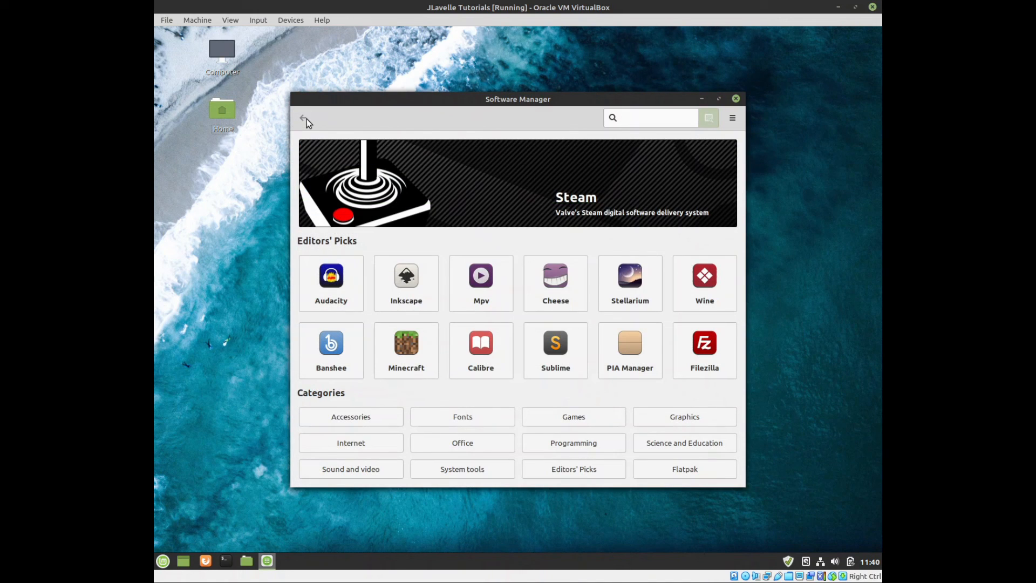